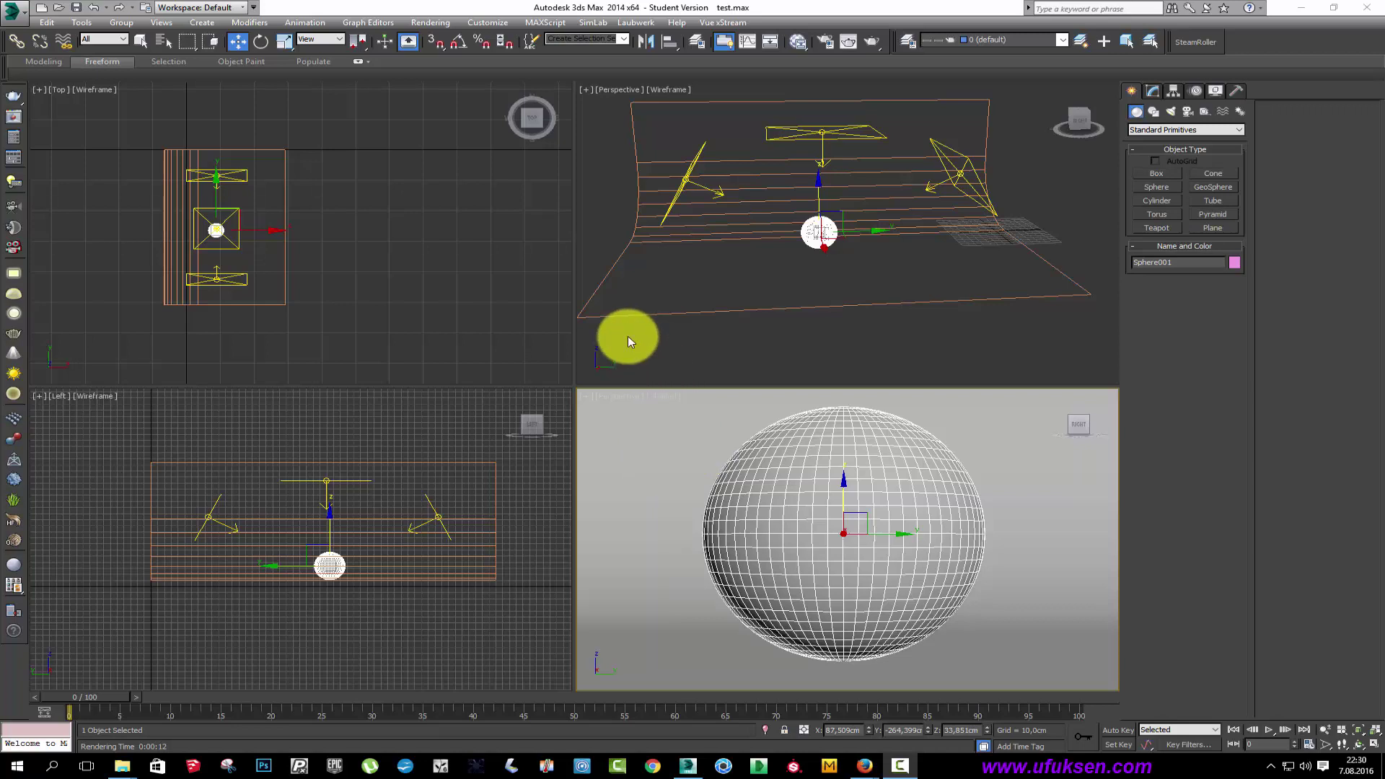
# Add a new VRayMtl node, Material #30, in the Slate Material Editor and show its parameters.
pyautogui.press('m')
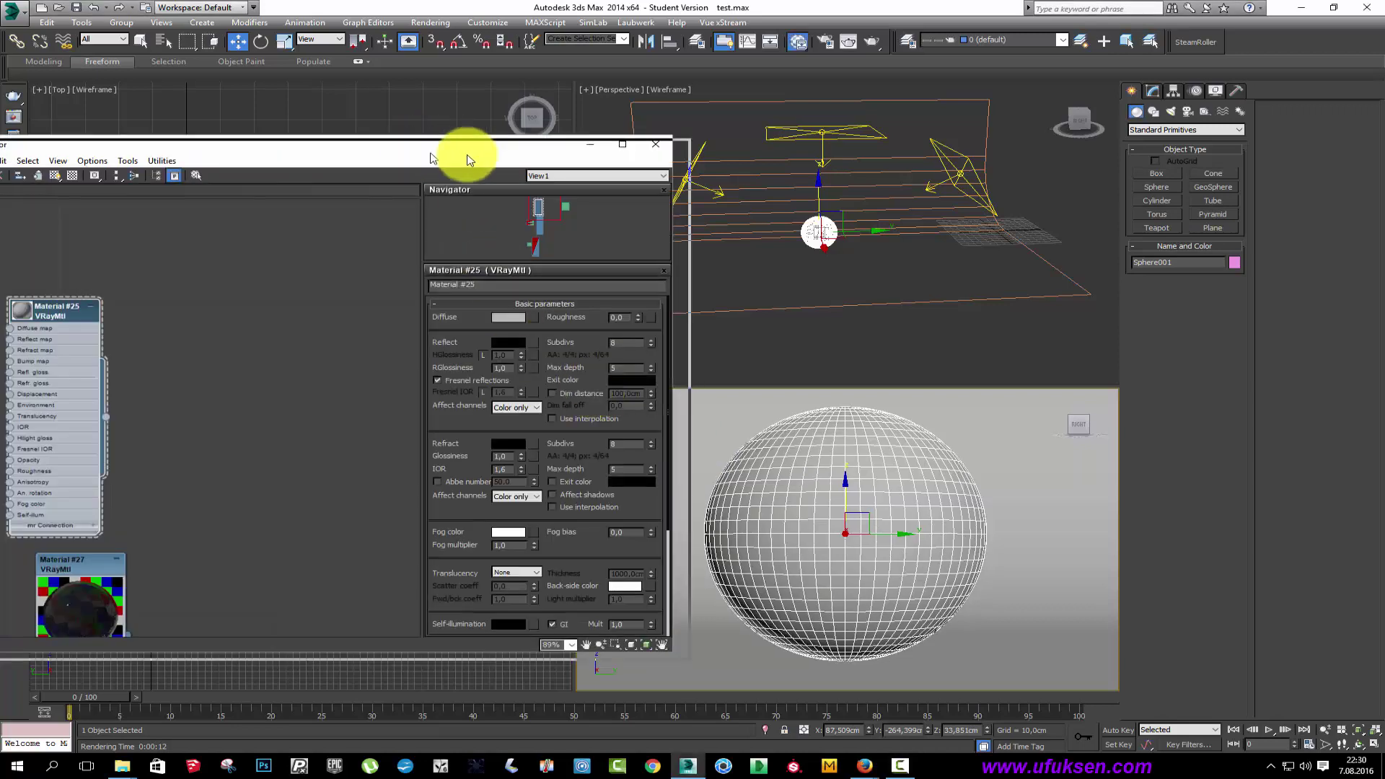
pyautogui.moveTo(469, 160); pyautogui.dragTo(688, 174)
pyautogui.rightClick(480, 321)
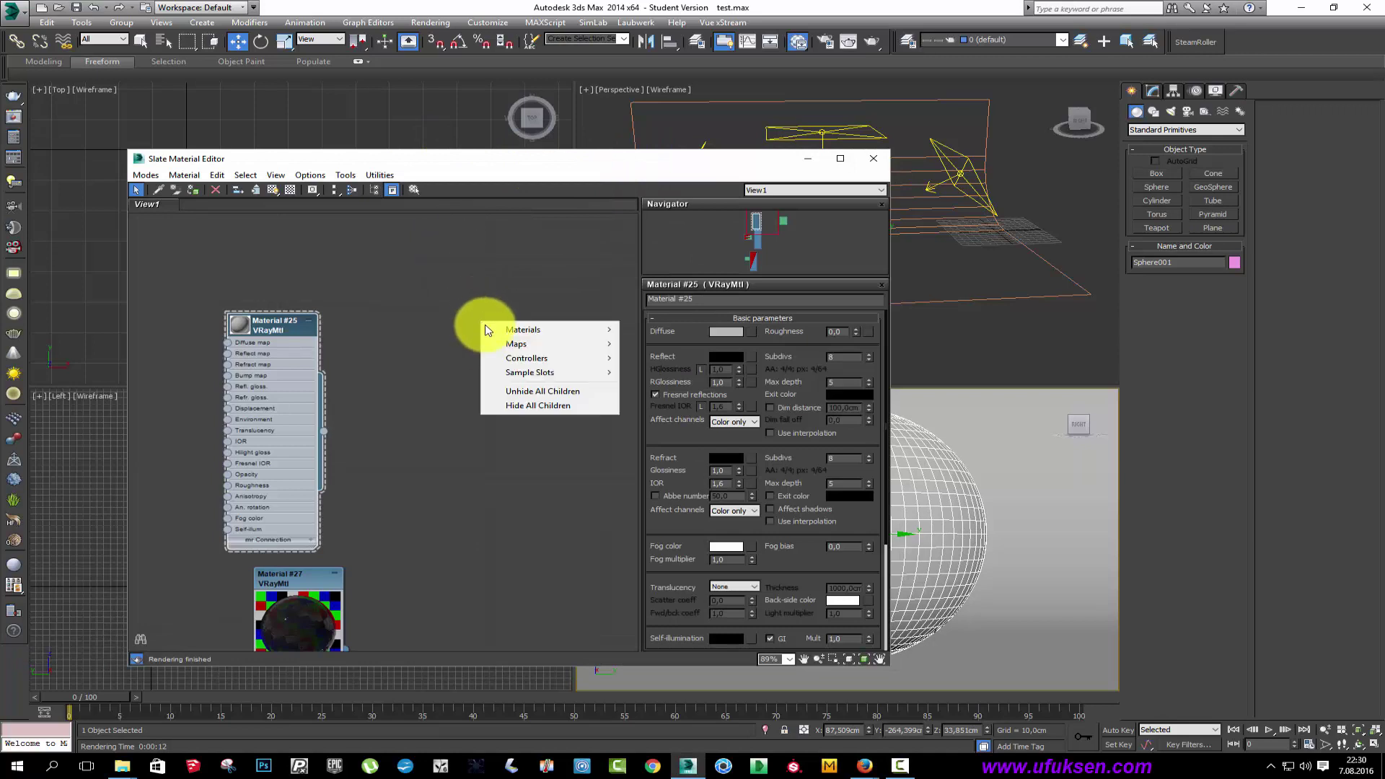
pyautogui.moveTo(652, 343)
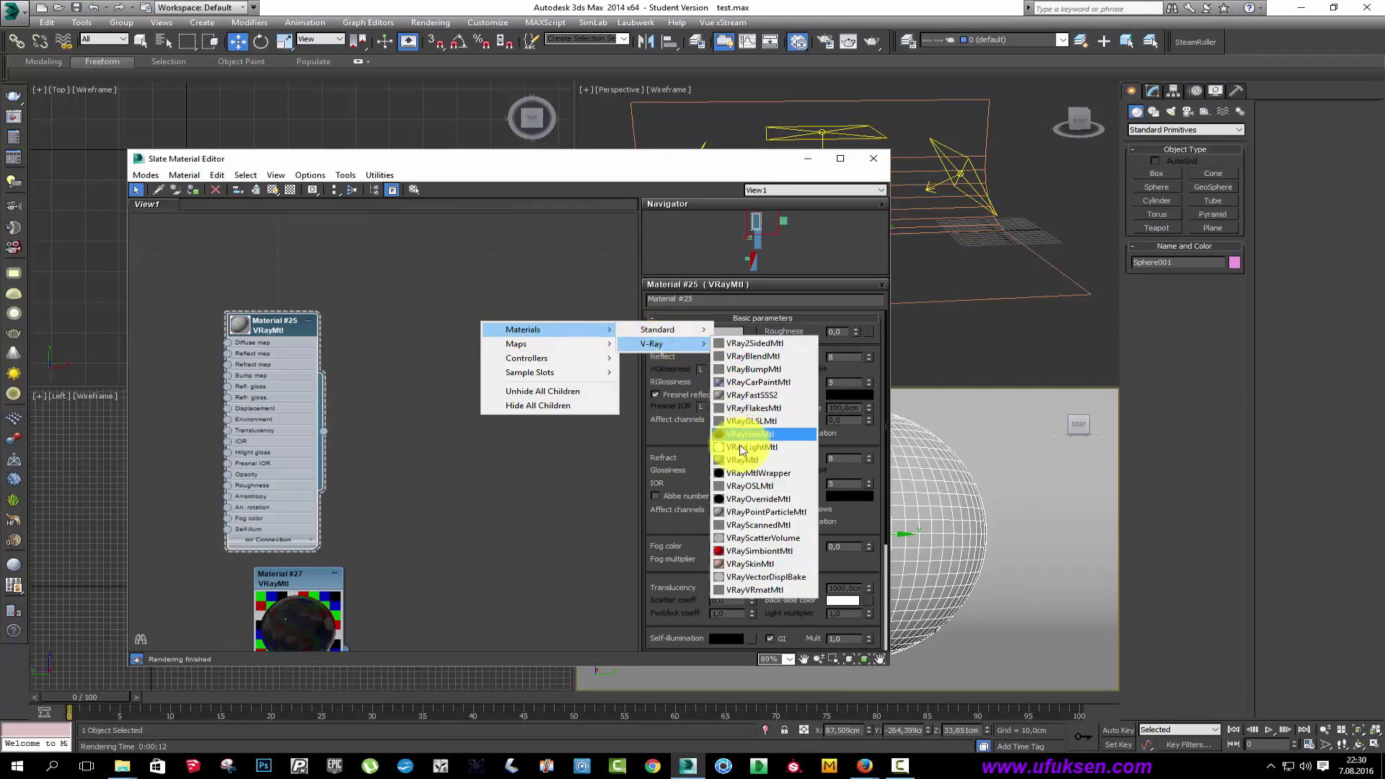
pyautogui.click(744, 460)
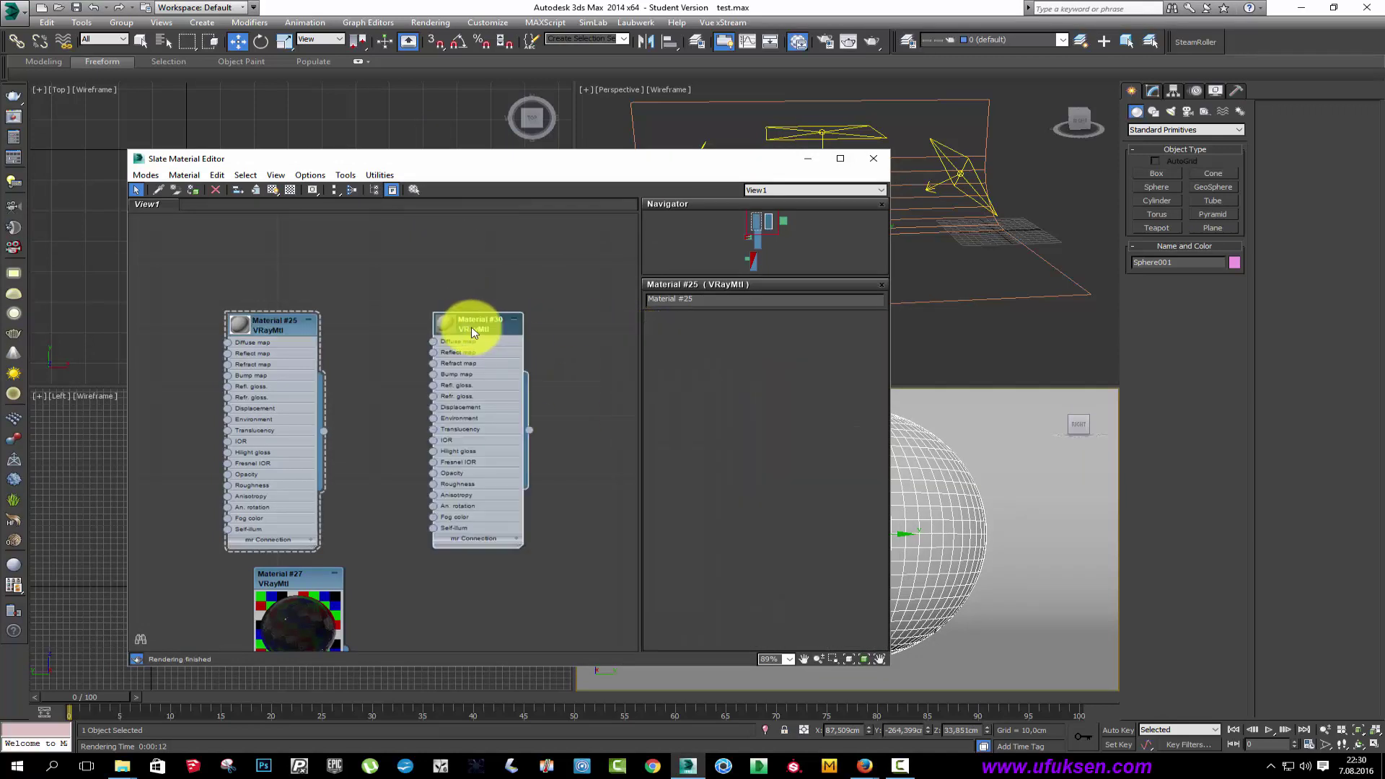
pyautogui.doubleClick(470, 327)
# Pan and zoom the node view to centre Material #30 and tidy nearby map nodes.
pyautogui.scroll(2, 448, 332)
pyautogui.scroll(-3, 293, 329)
pyautogui.moveTo(293, 329); pyautogui.dragTo(463, 282, button='middle')
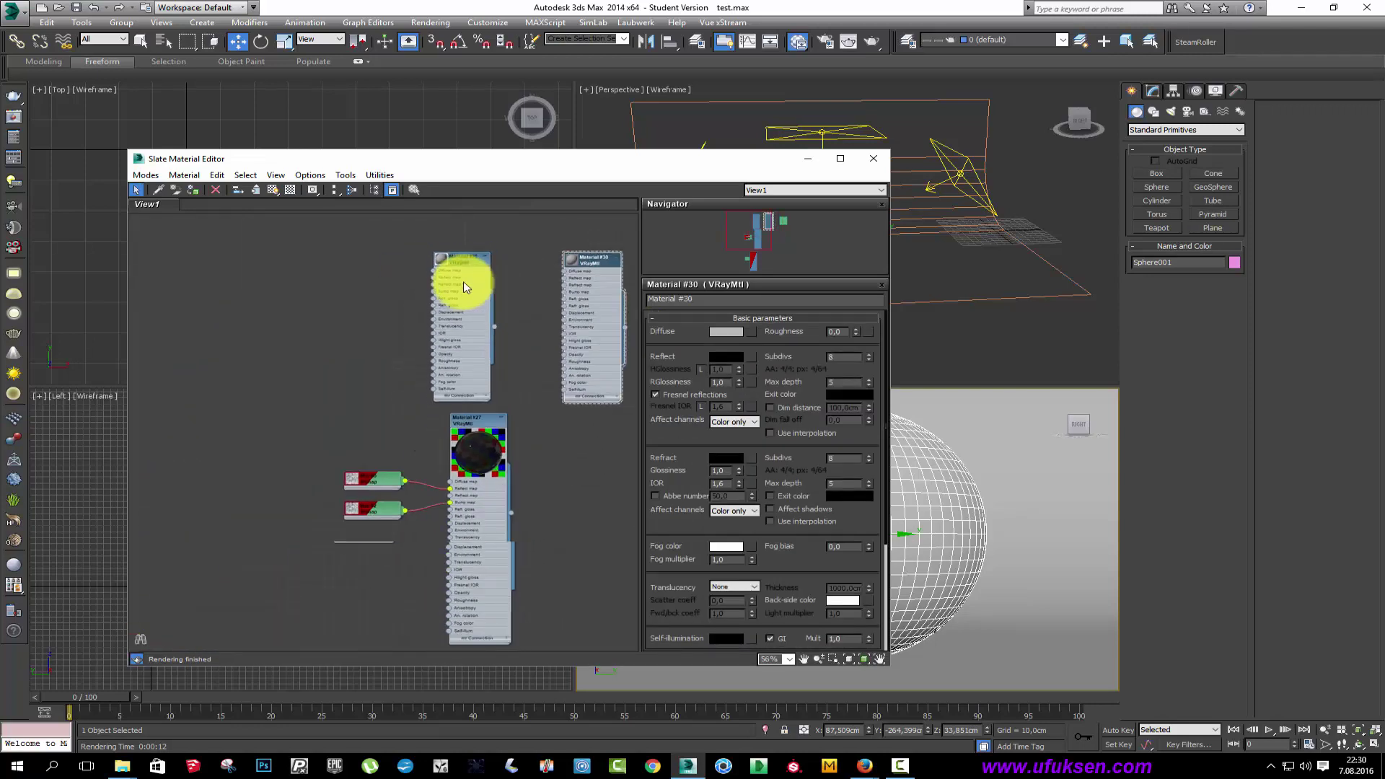
pyautogui.scroll(-4, 464, 281)
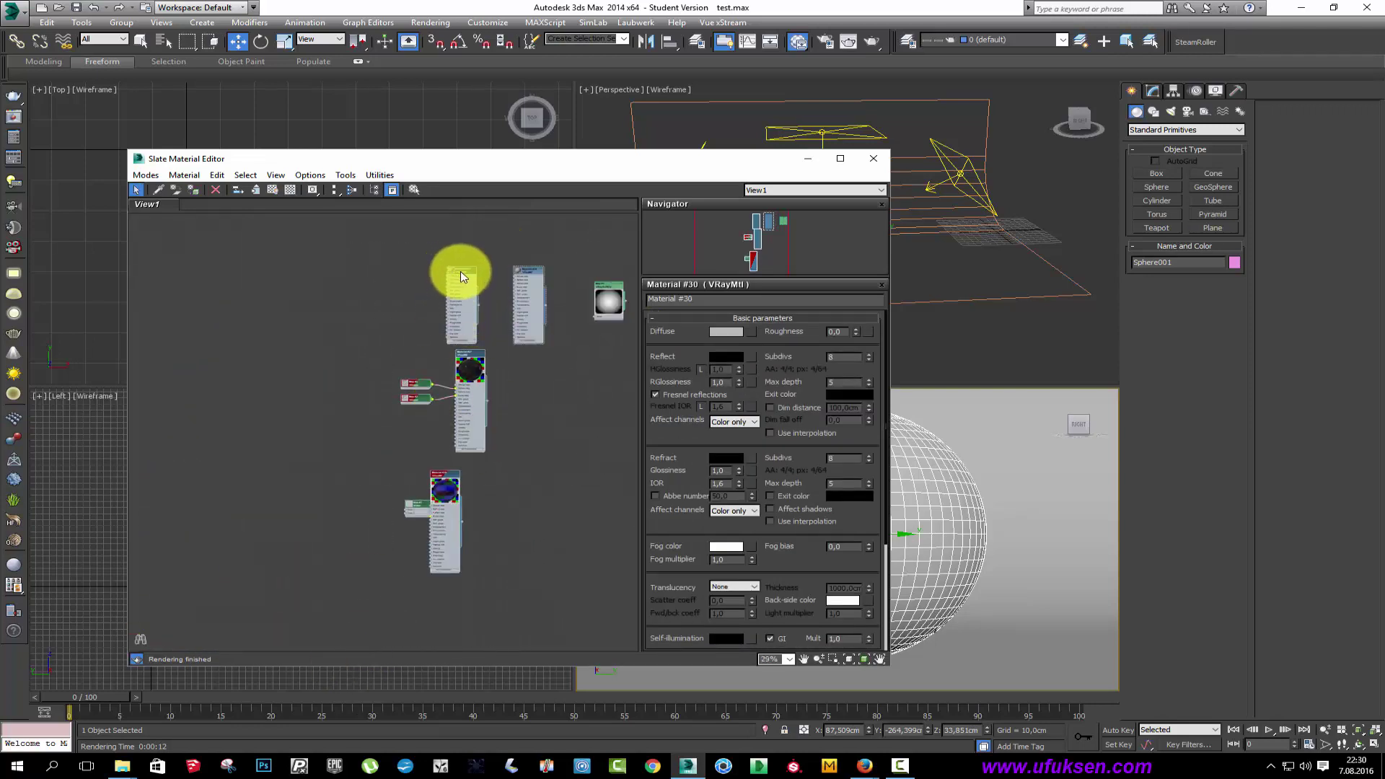
pyautogui.scroll(4, 467, 281)
pyautogui.scroll(3, 447, 318)
pyautogui.moveTo(447, 318)
pyautogui.mouseDown(button='middle')
pyautogui.moveTo(556, 233)
pyautogui.moveTo(231, 294)
pyautogui.mouseUp(button='middle')
pyautogui.moveTo(502, 376)
pyautogui.mouseDown()
pyautogui.moveTo(433, 340)
pyautogui.moveTo(371, 550)
pyautogui.mouseUp()
pyautogui.scroll(-4, 370, 551)
pyautogui.moveTo(371, 551); pyautogui.dragTo(553, 345, button='middle')
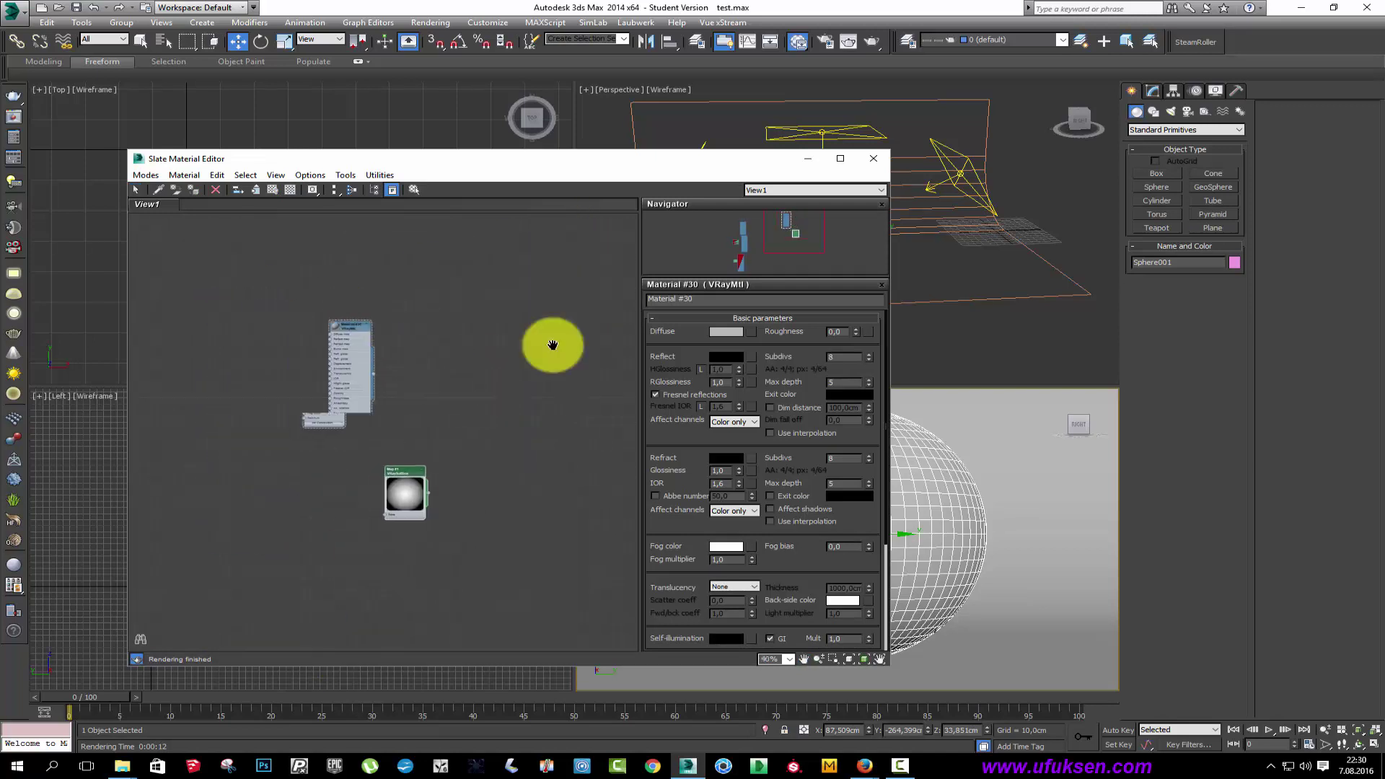
# Move the Material #30 node up and left and enlarge its preview sphere.
pyautogui.scroll(-4, 553, 345)
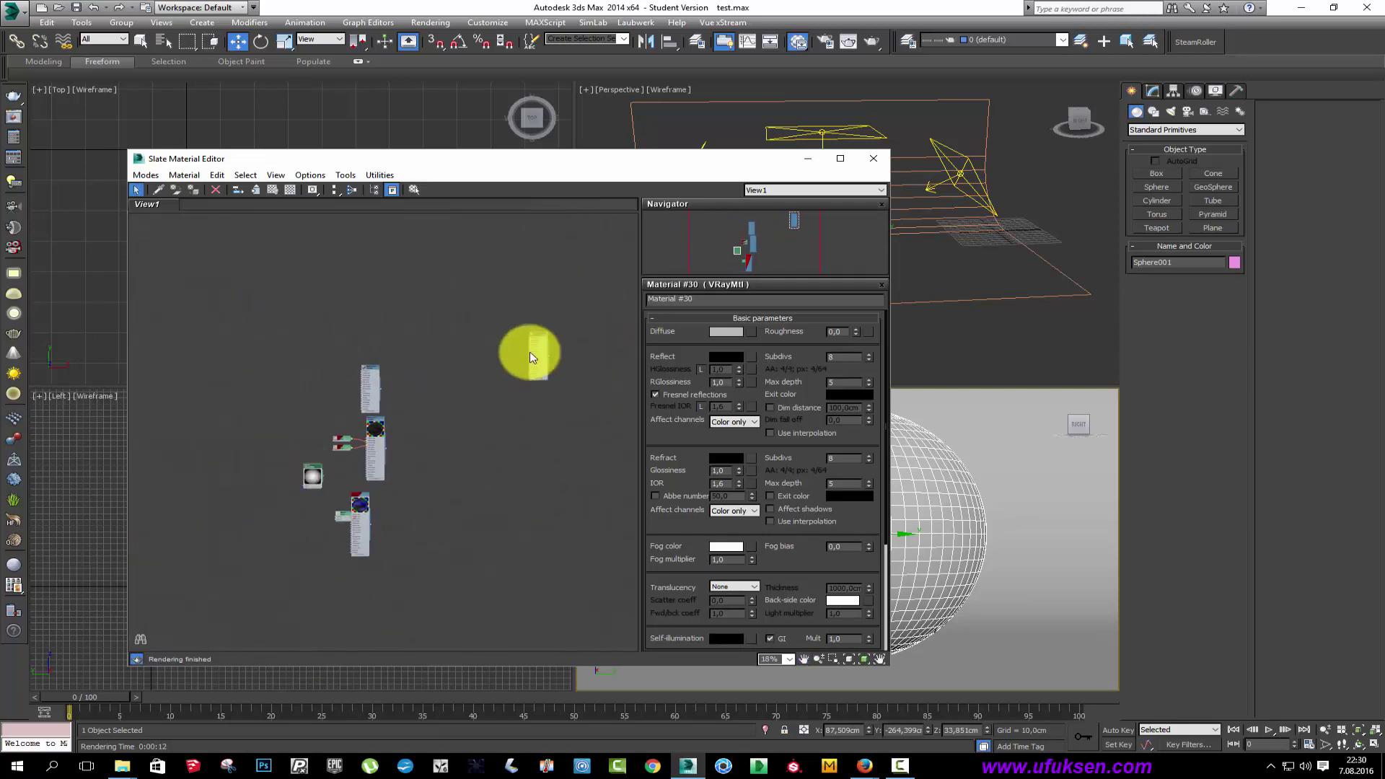
pyautogui.scroll(4, 530, 355)
pyautogui.scroll(4, 566, 296)
pyautogui.scroll(3, 458, 349)
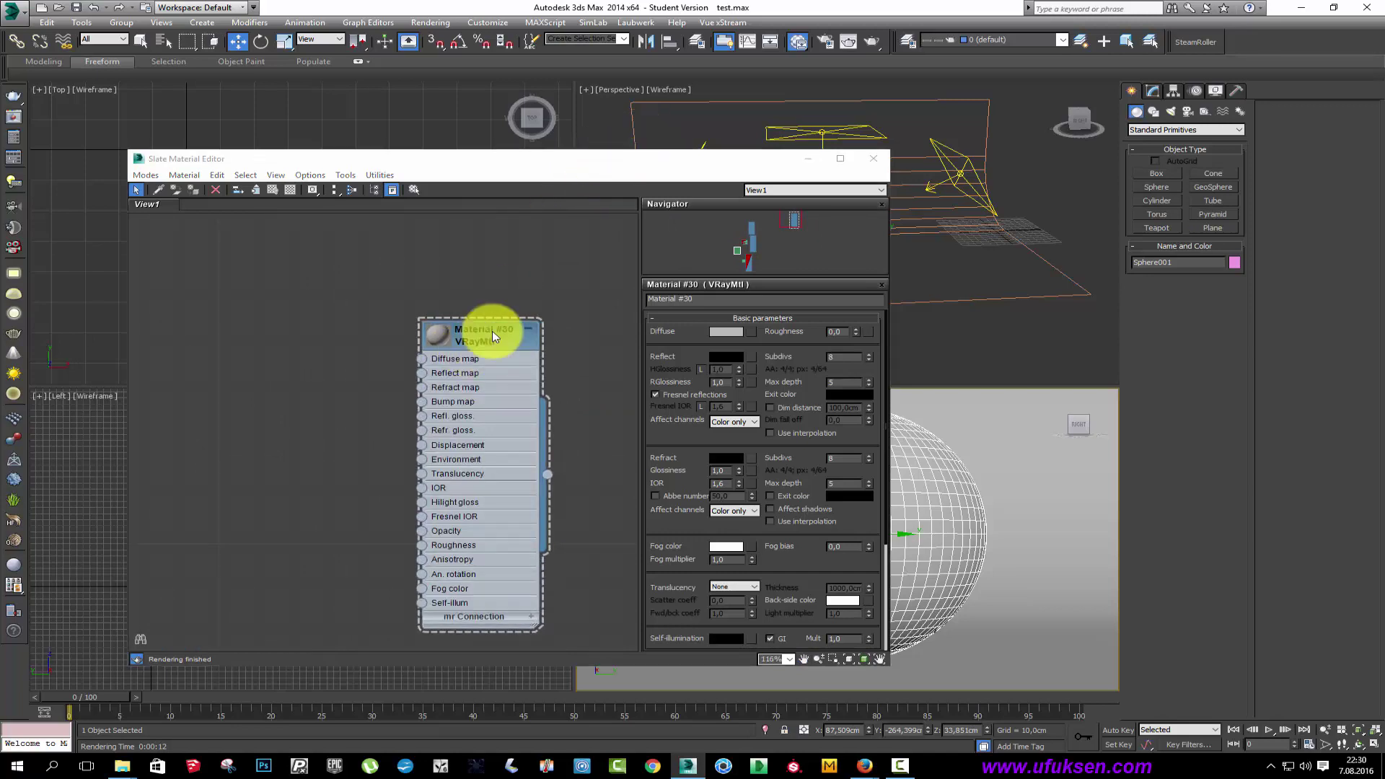
pyautogui.moveTo(492, 333)
pyautogui.mouseDown()
pyautogui.moveTo(358, 276)
pyautogui.moveTo(321, 281)
pyautogui.mouseUp()
pyautogui.doubleClick(357, 278)
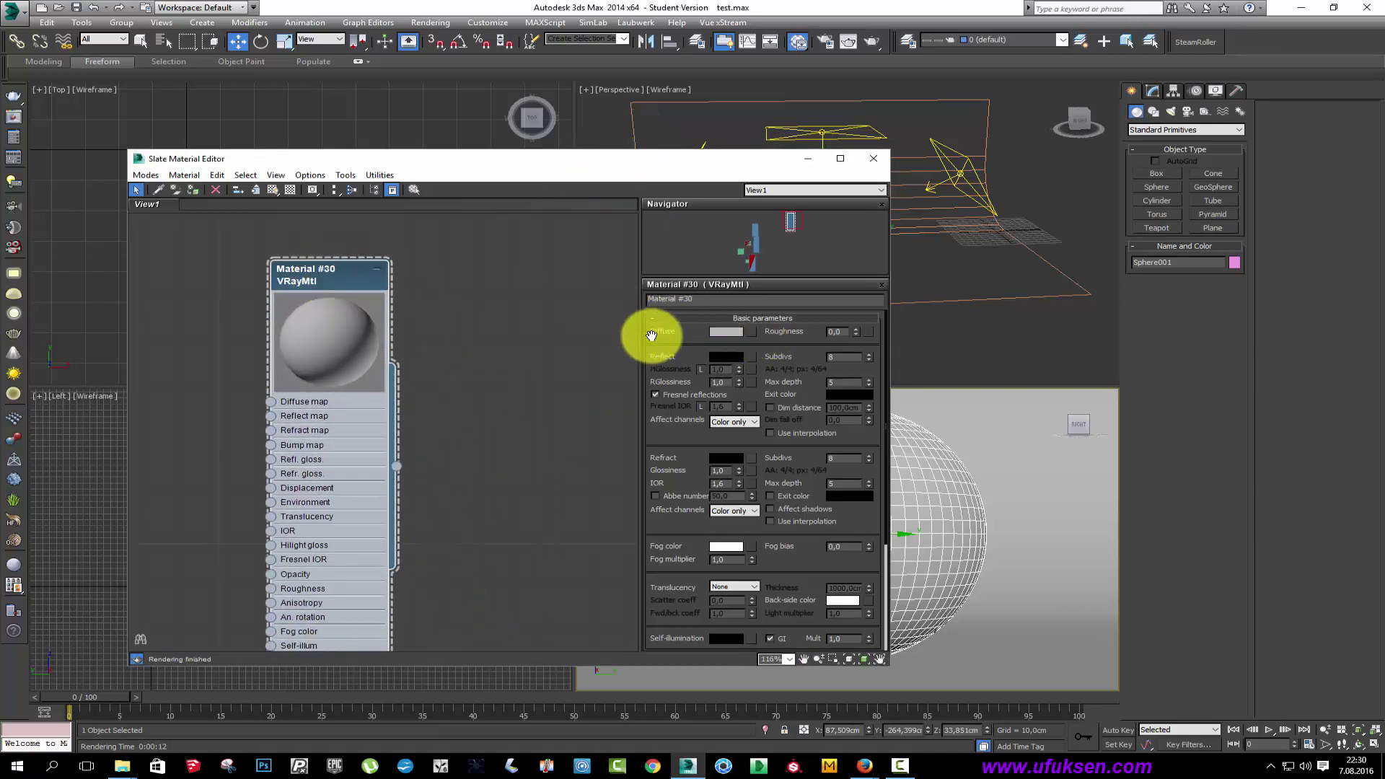
pyautogui.click(748, 330)
# Load 1_DIFFUSE as a Bitmap (Map #8) into Material #30's Diffuse slot.
pyautogui.doubleClick(567, 236)
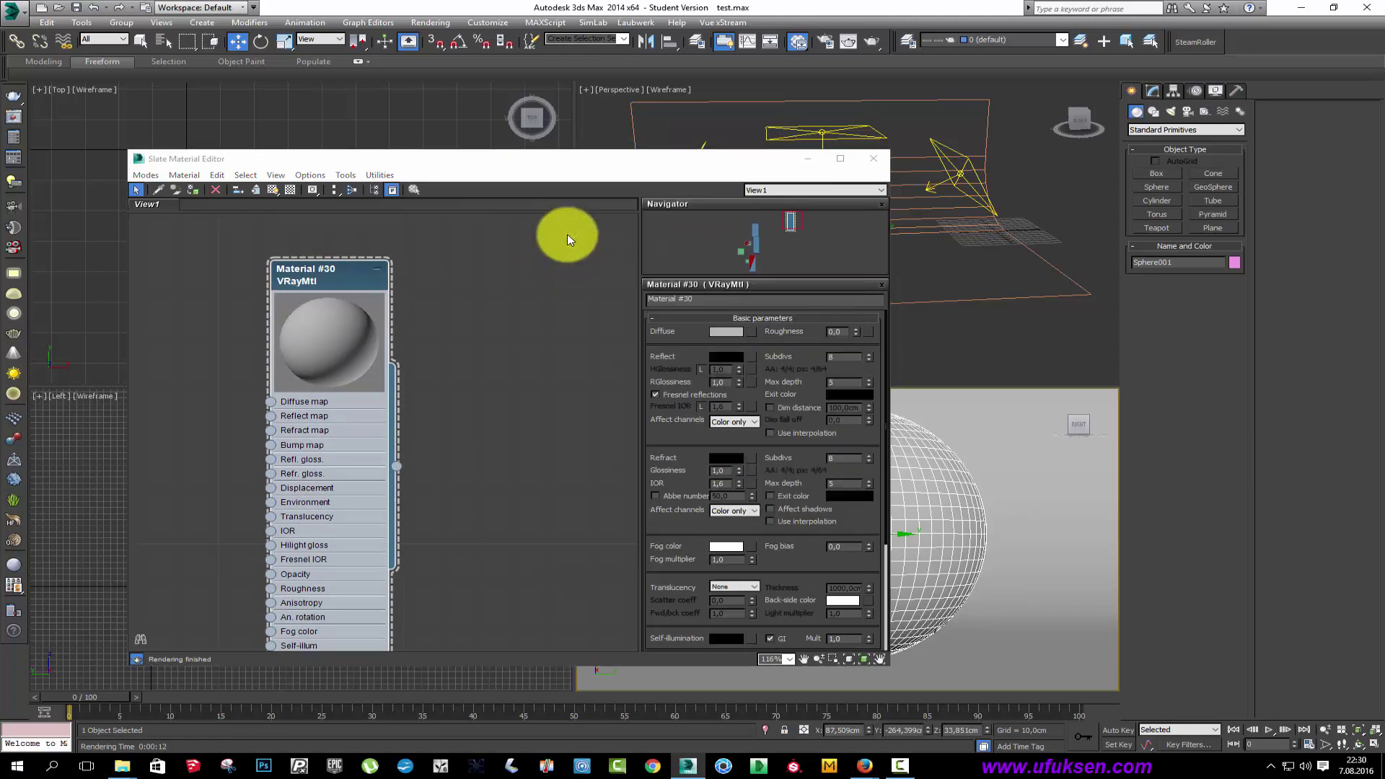
pyautogui.click(124, 110)
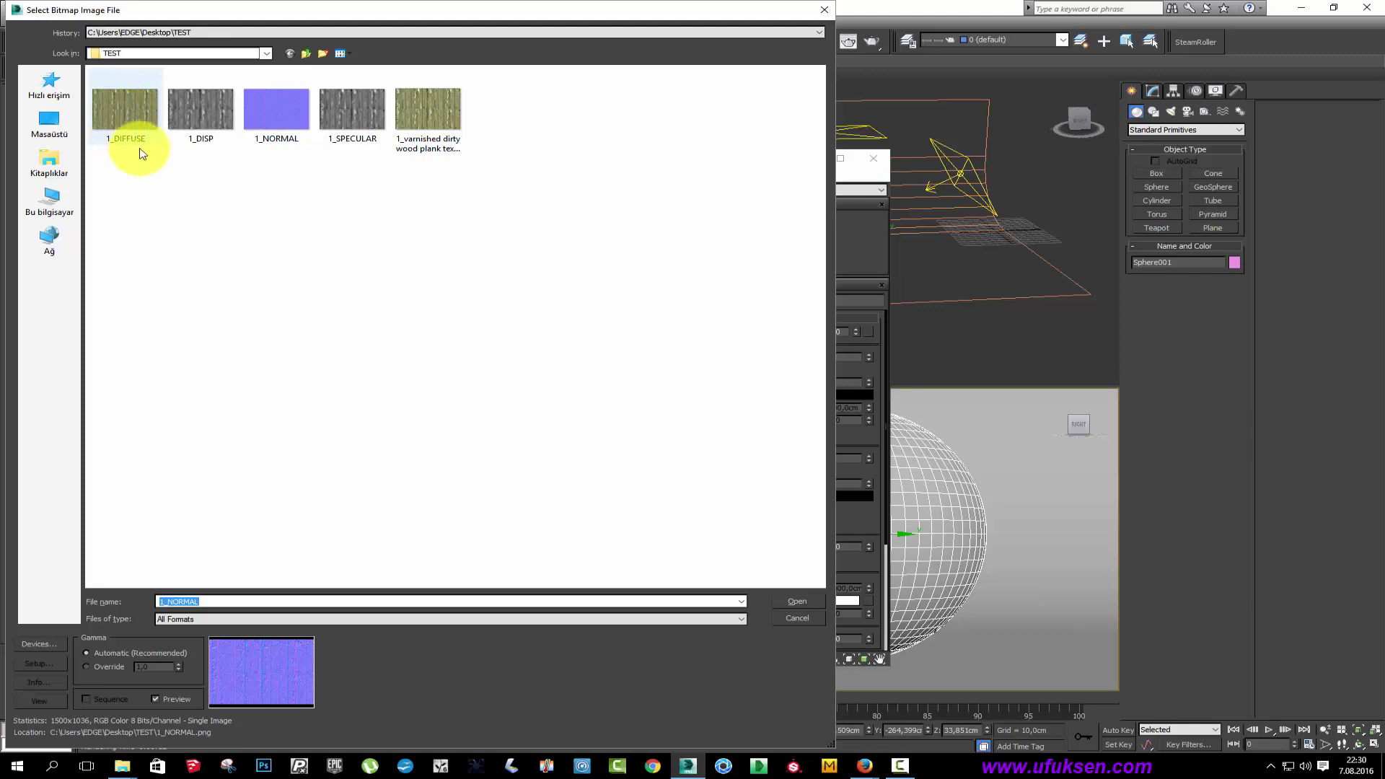
pyautogui.click(444, 600)
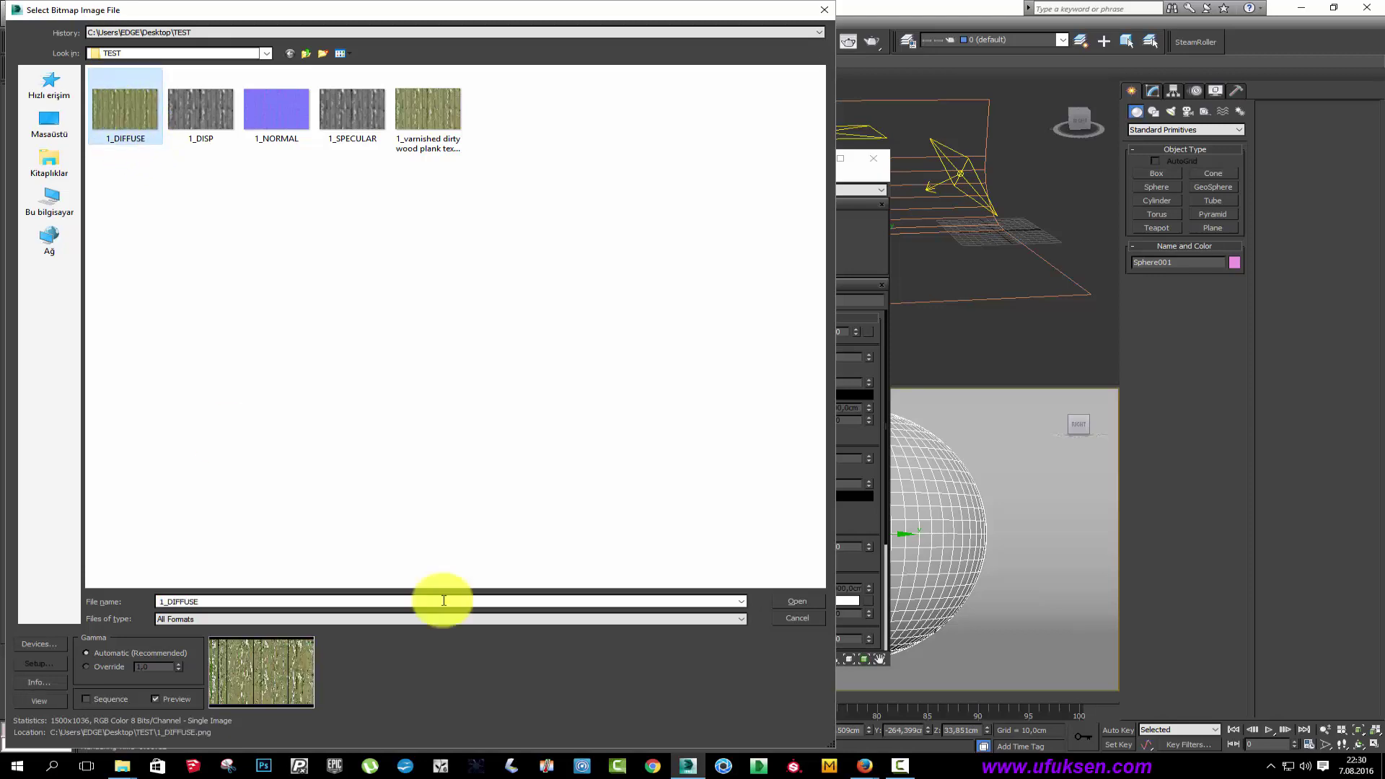
pyautogui.click(797, 601)
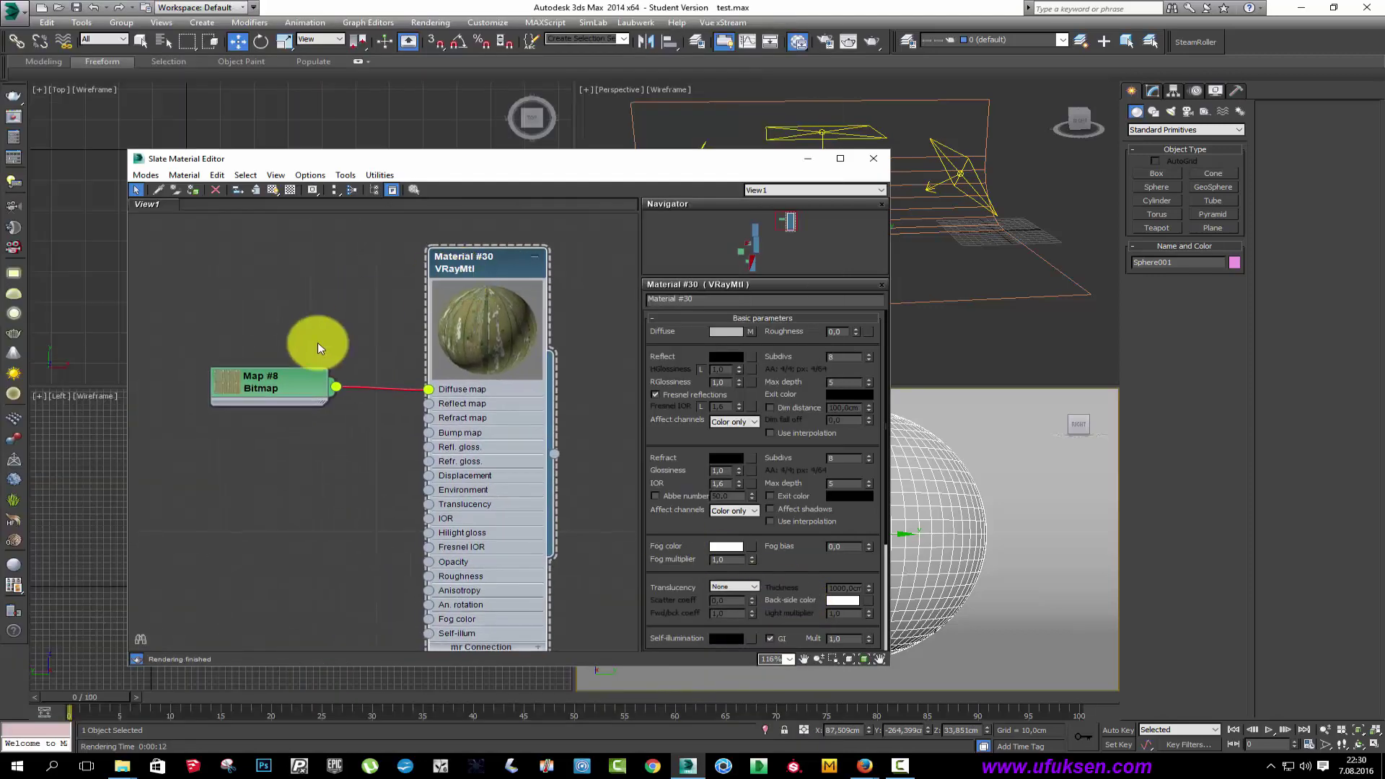
pyautogui.click(214, 386)
pyautogui.scroll(1, 214, 387)
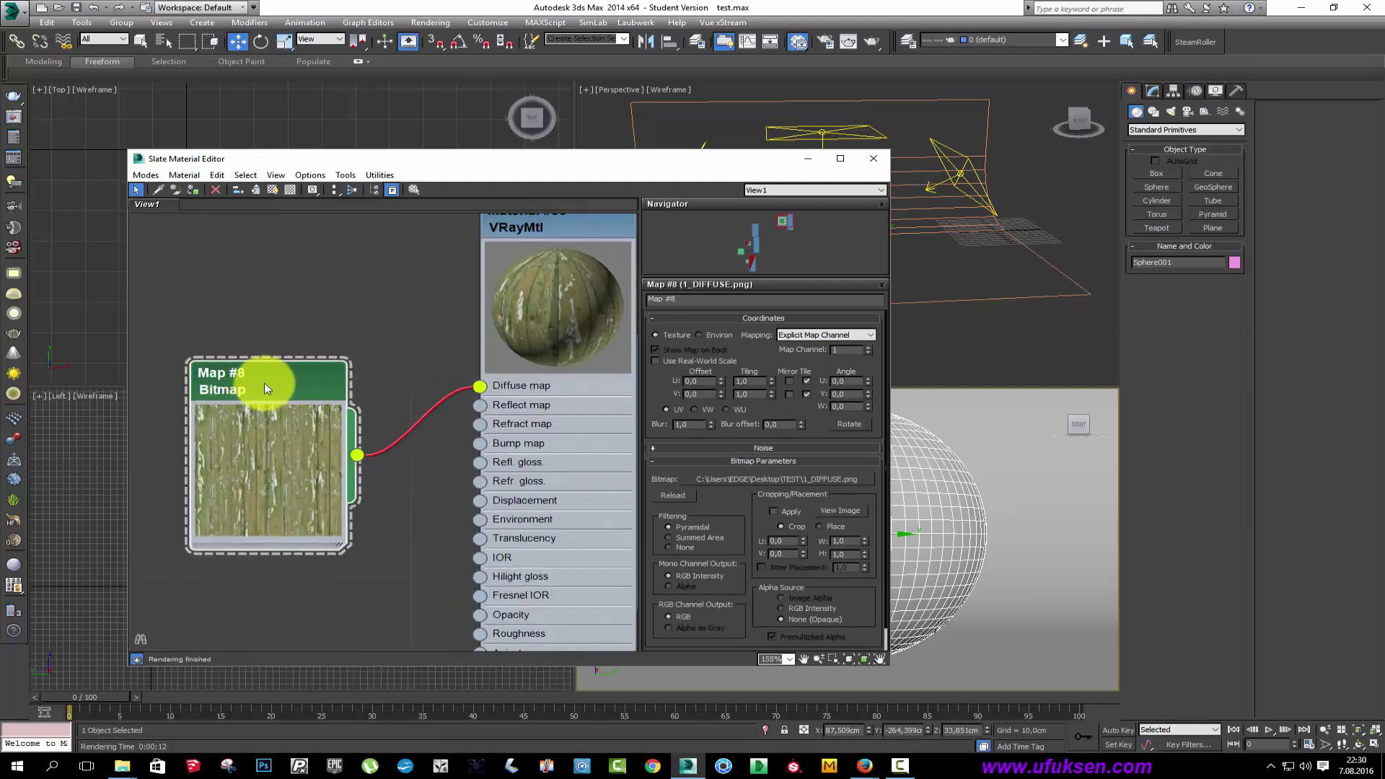
pyautogui.scroll(-2, 264, 383)
pyautogui.scroll(-1, 248, 360)
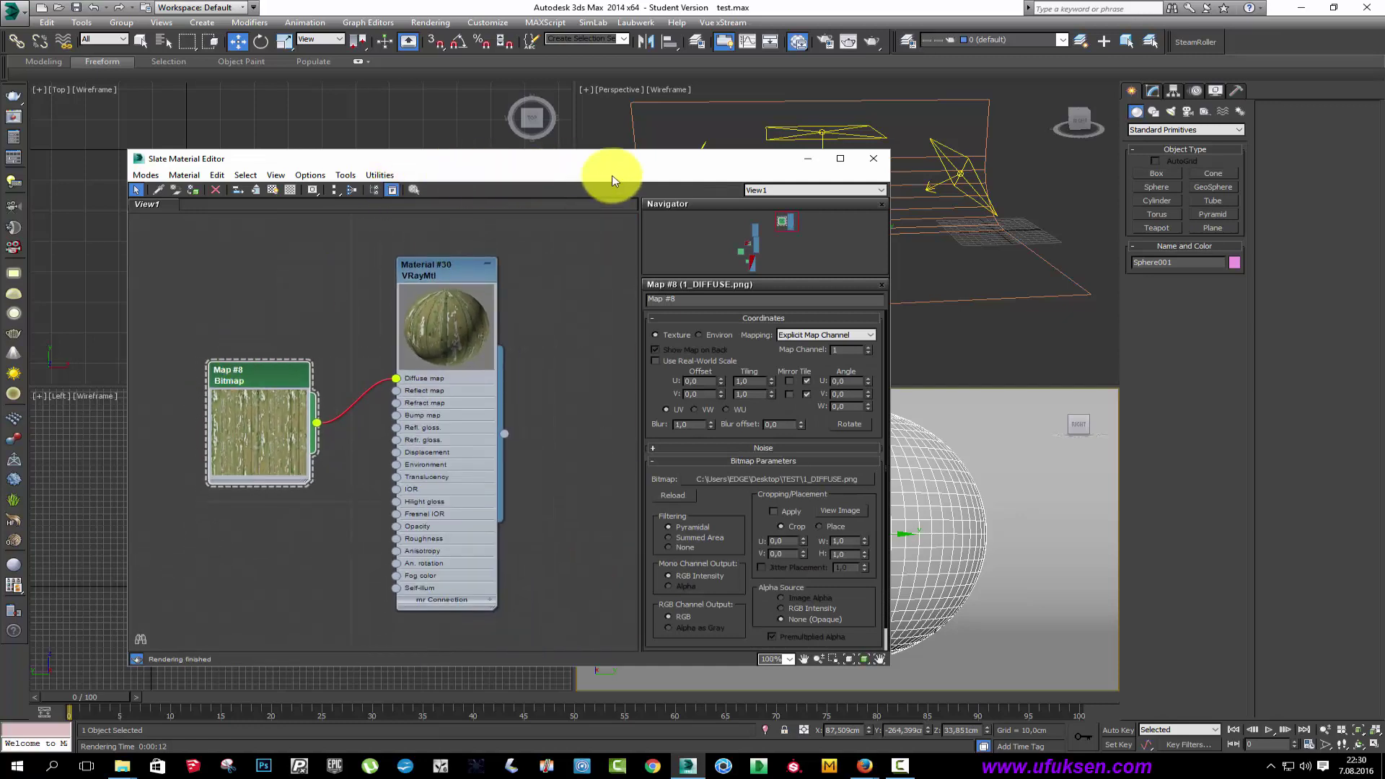
# Show the shaded wood texture on the viewport sphere and reposition the Map #8 node.
pyautogui.moveTo(615, 176); pyautogui.dragTo(485, 163)
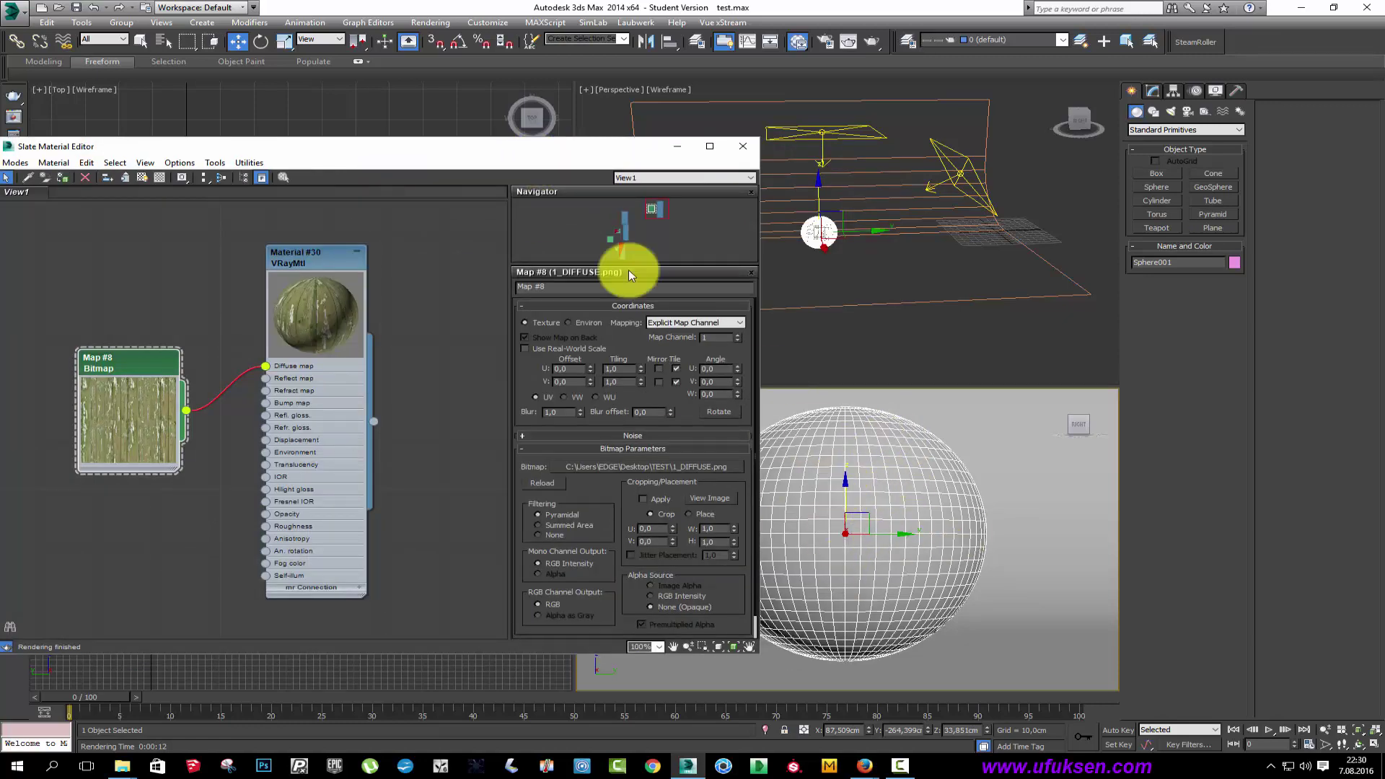
pyautogui.click(63, 176)
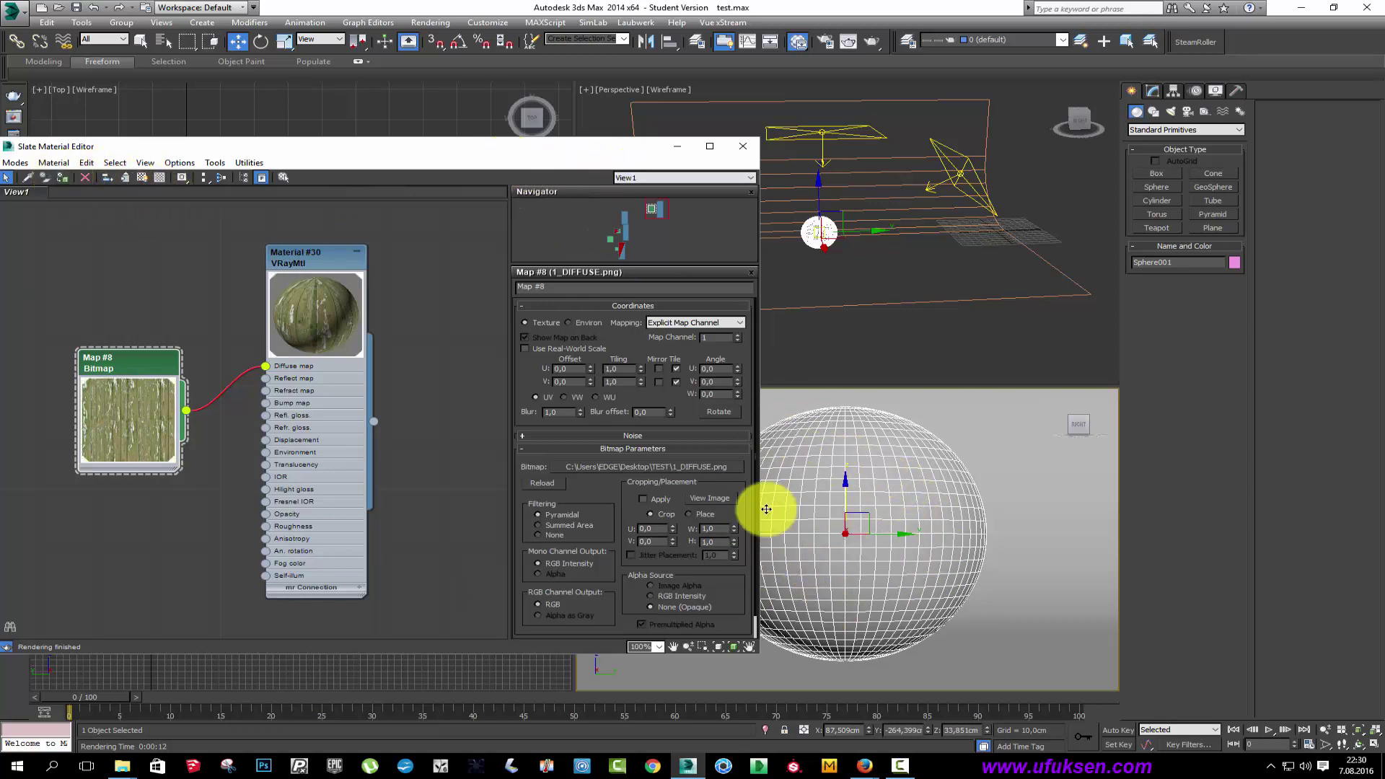
pyautogui.click(142, 177)
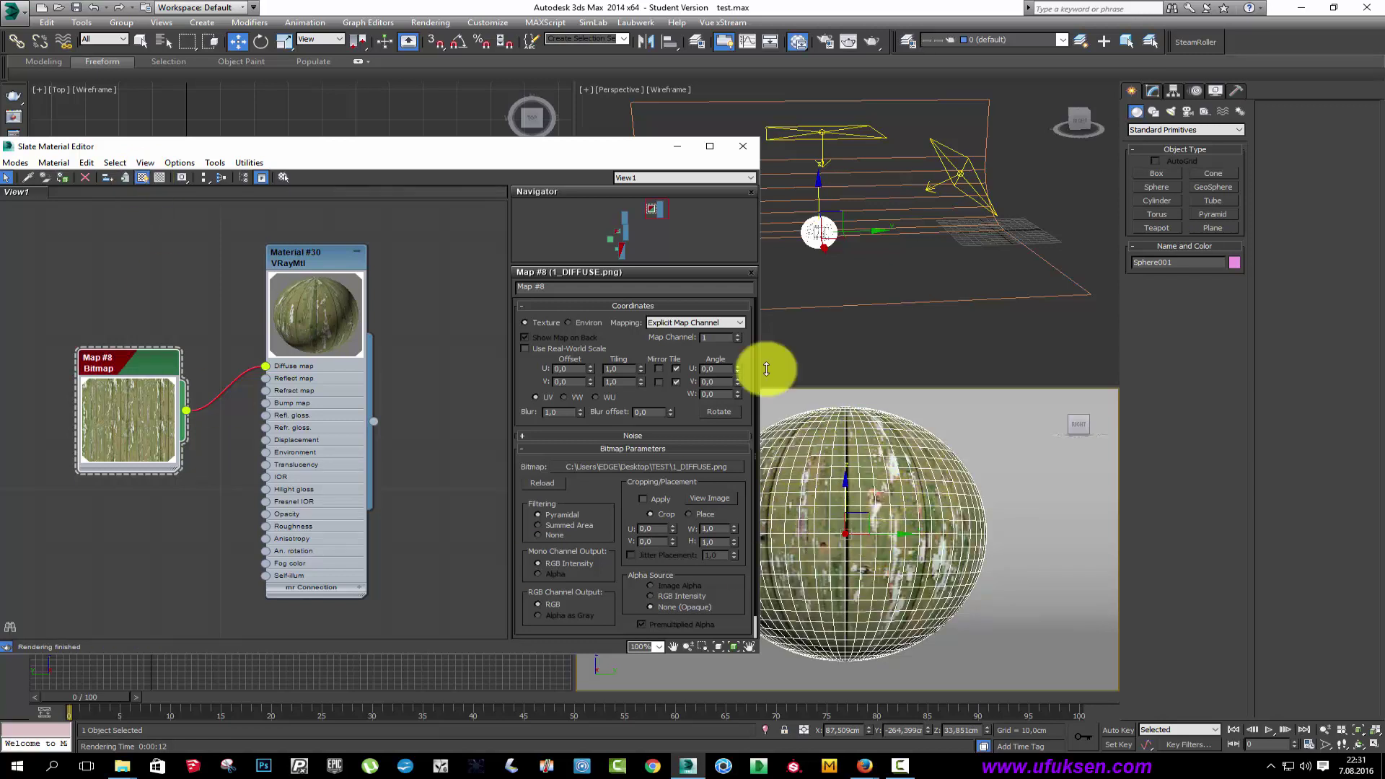
pyautogui.moveTo(455, 150); pyautogui.dragTo(505, 122)
pyautogui.moveTo(140, 339); pyautogui.dragTo(126, 262)
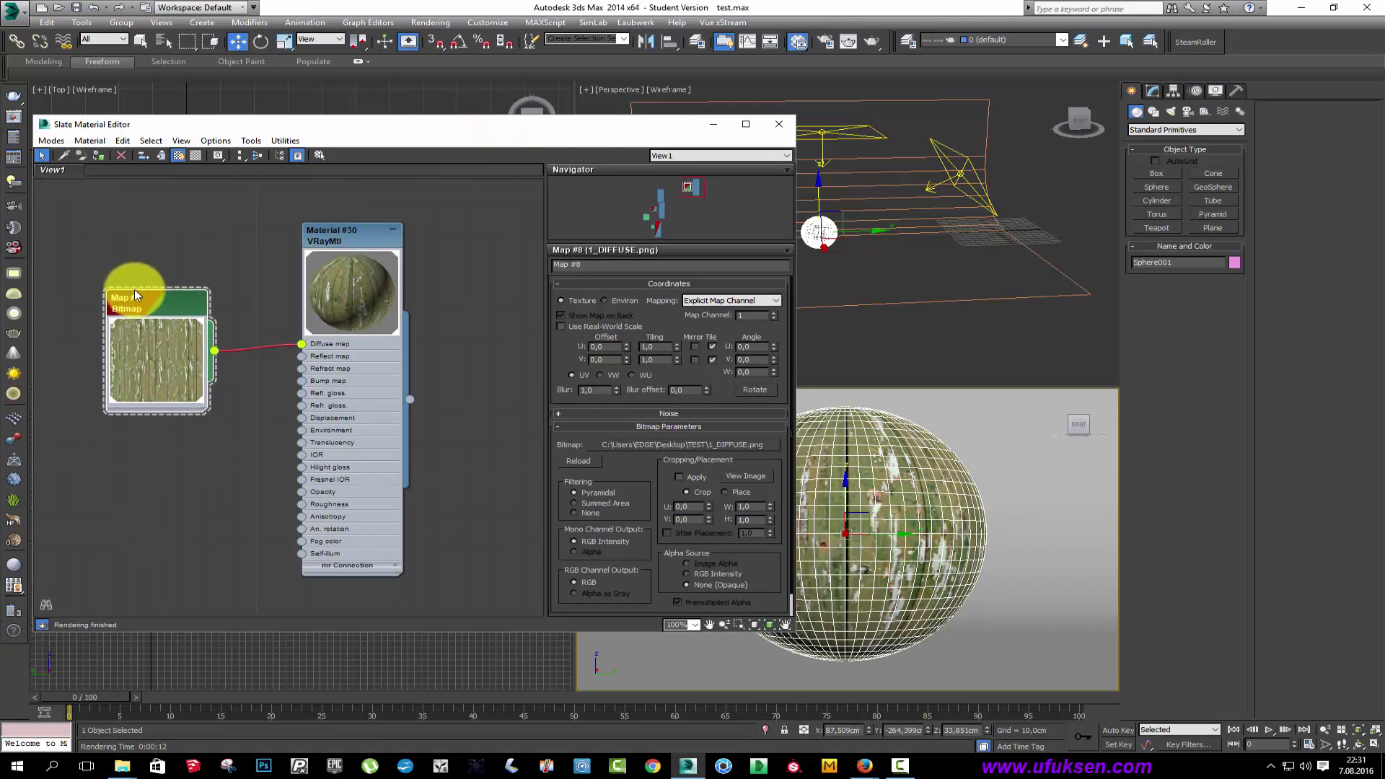
# Reopen Material #30's parameters and expand its Maps rollout, showing 1_DIFFUSE.png on Diffuse.
pyautogui.doubleClick(331, 237)
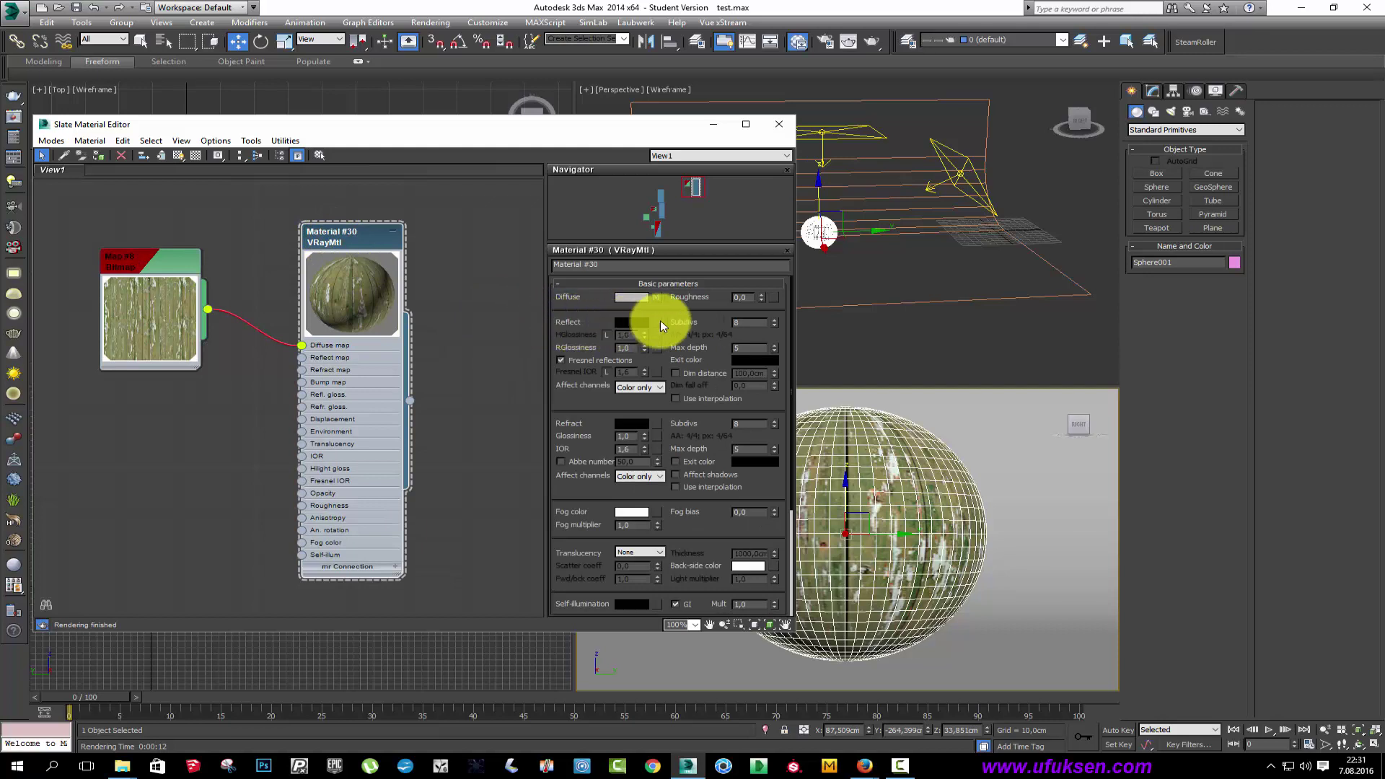
pyautogui.moveTo(658, 313); pyautogui.dragTo(636, 321)
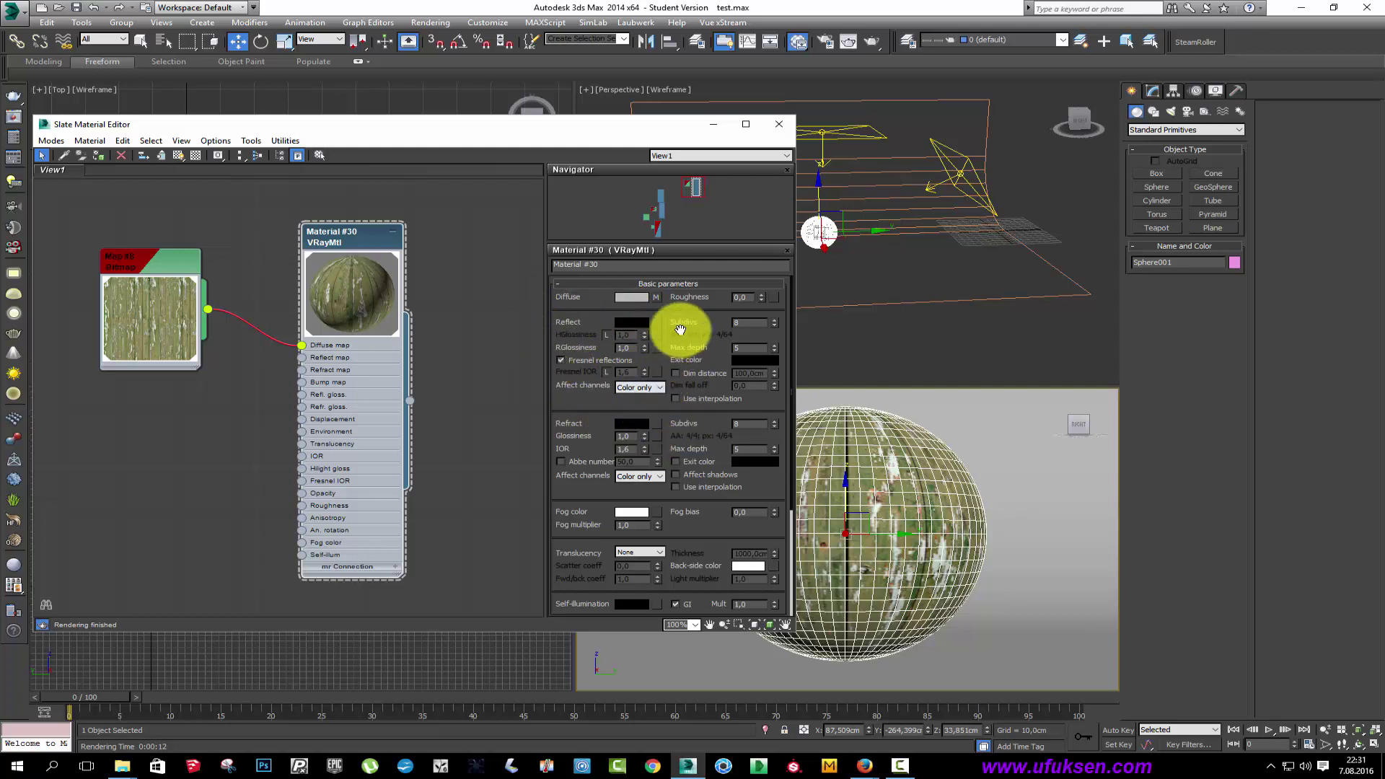
pyautogui.scroll(-5, 685, 525)
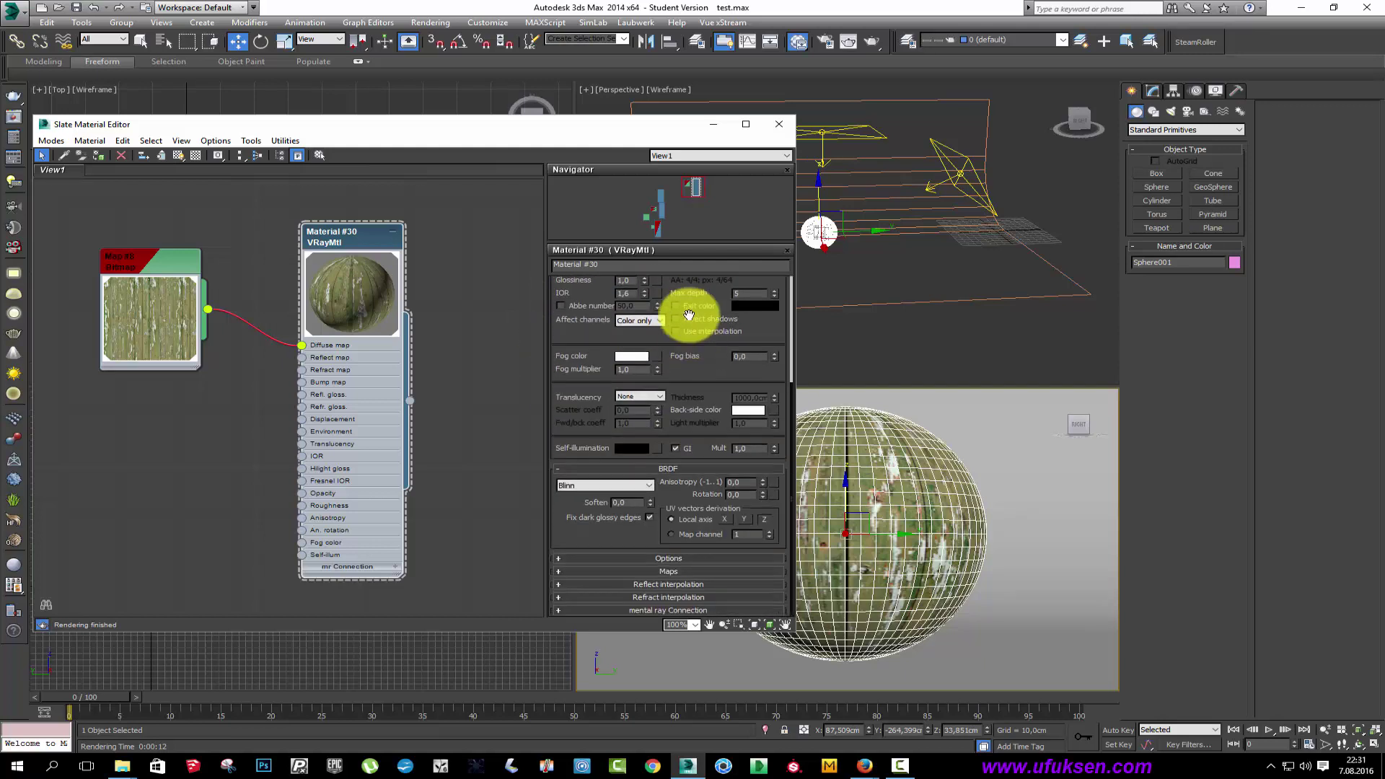
pyautogui.click(669, 571)
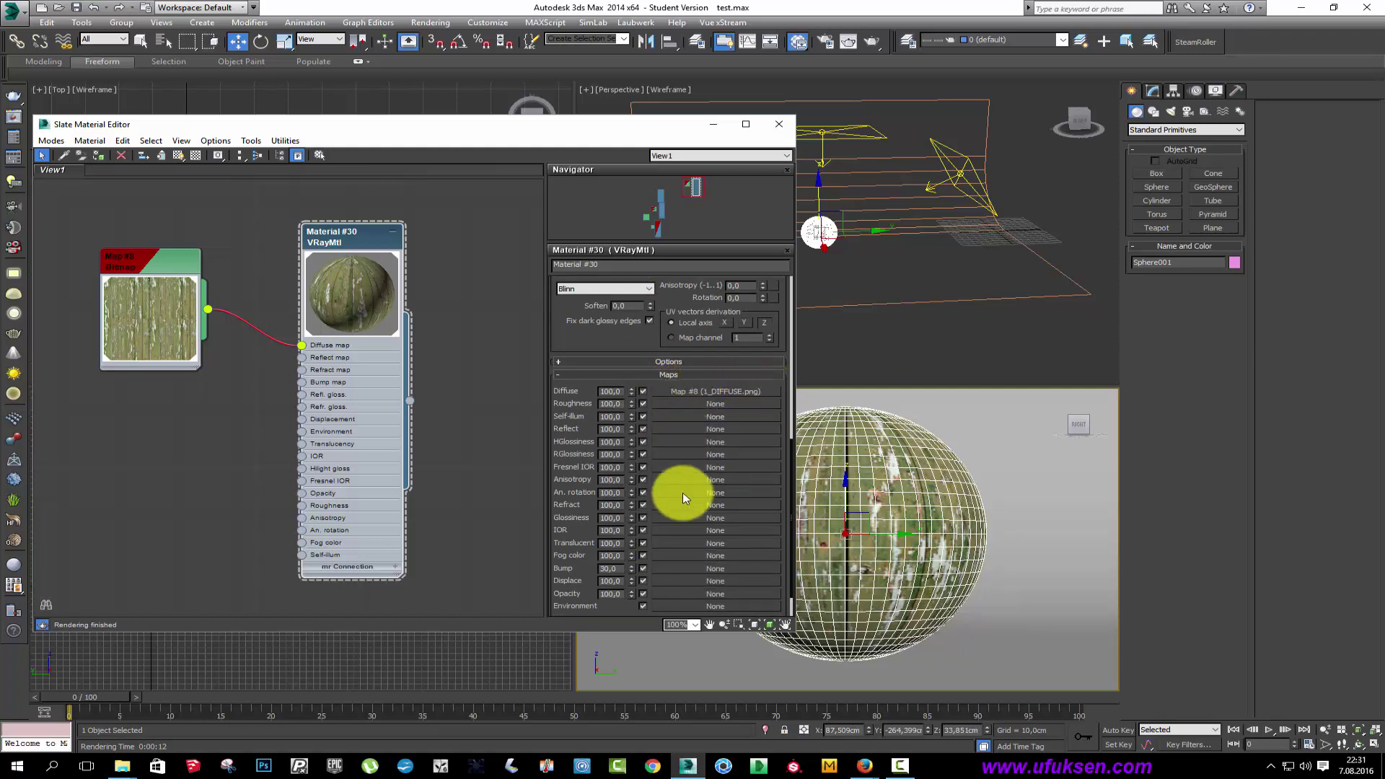
# Load 1_SPECULAR.png as a Bitmap (Map #9) into the Reflect slot.
pyautogui.click(712, 430)
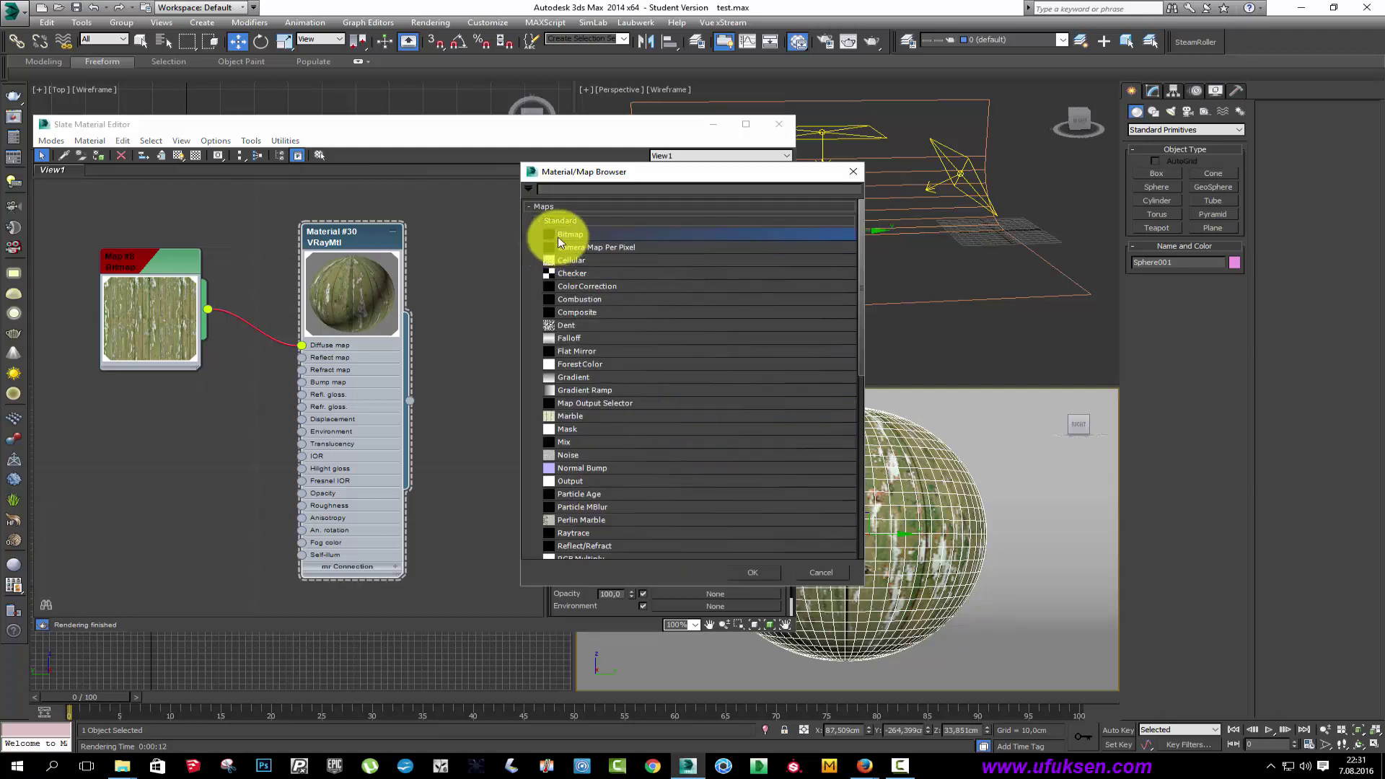
pyautogui.doubleClick(568, 235)
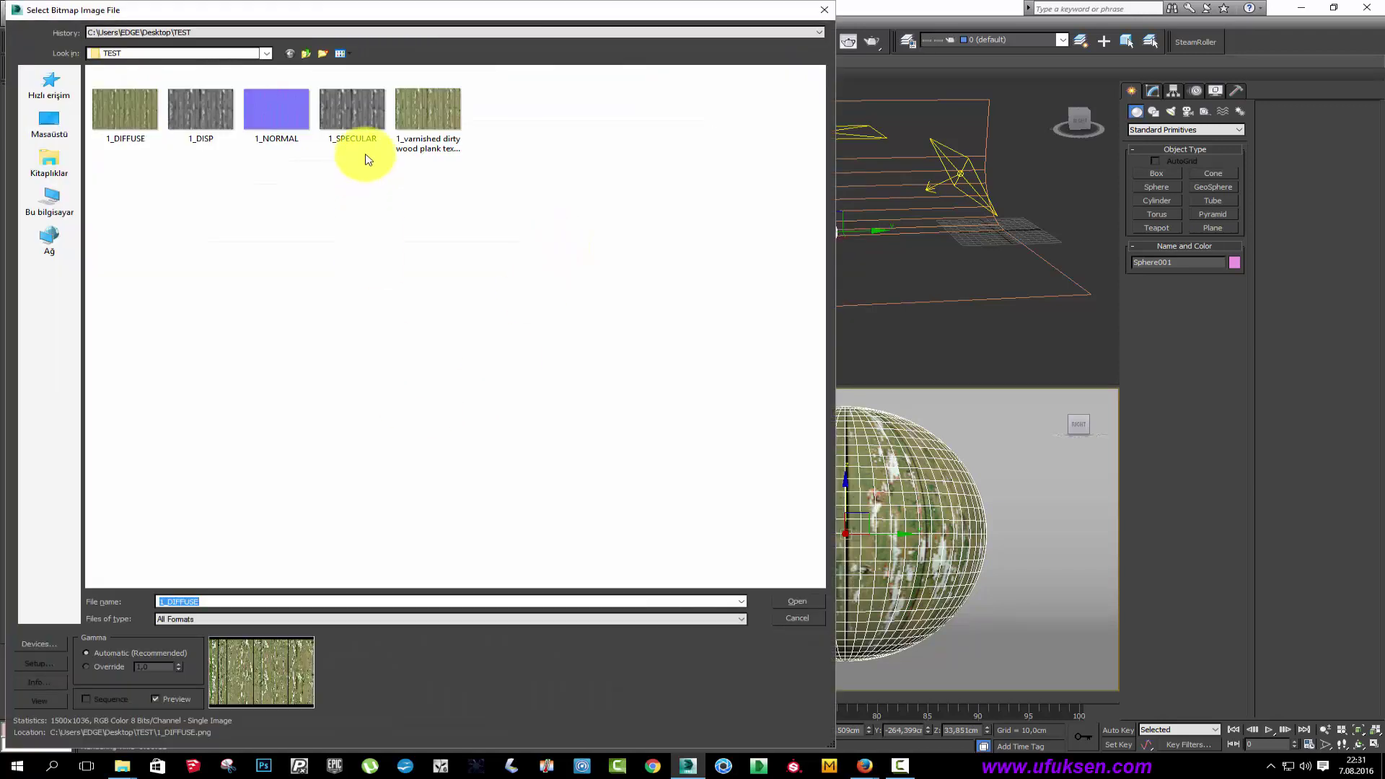
pyautogui.click(351, 111)
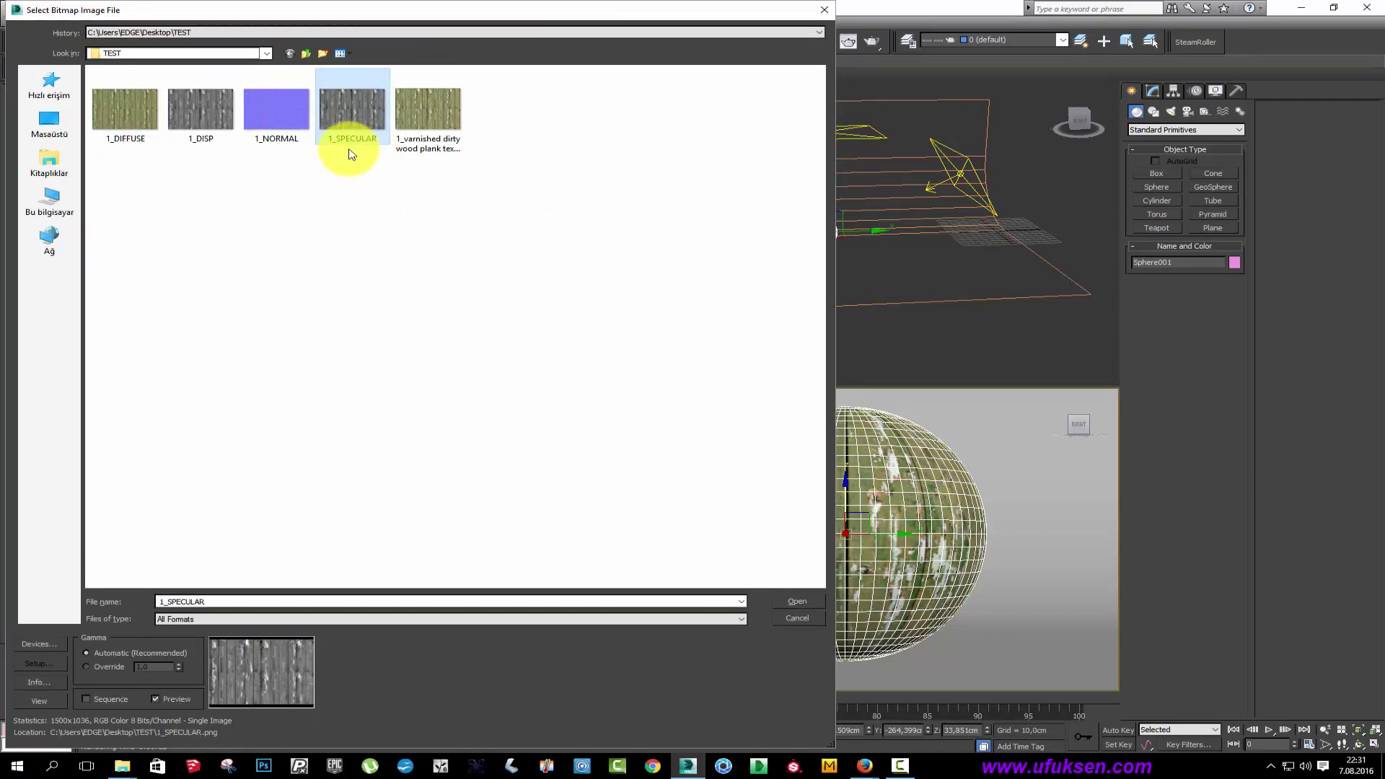
pyautogui.click(795, 600)
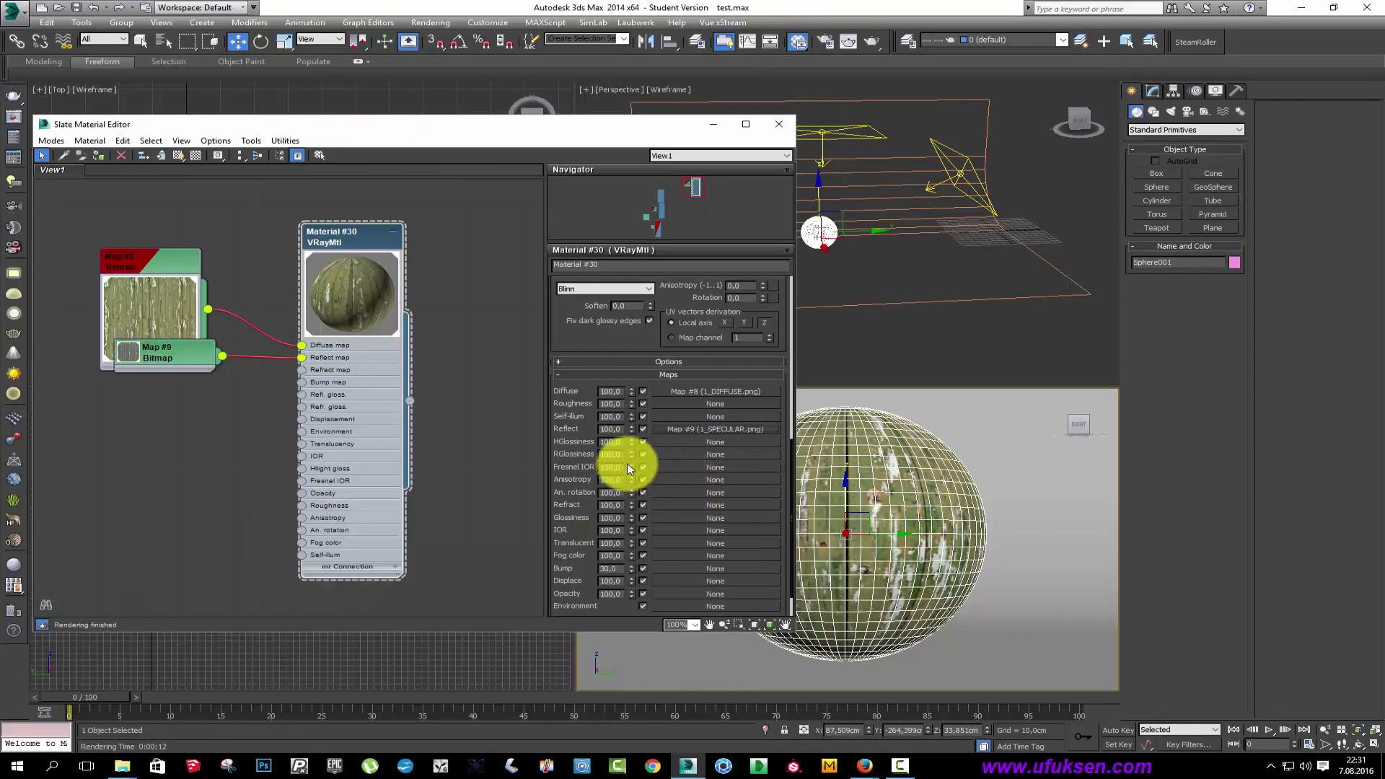
pyautogui.moveTo(168, 359); pyautogui.dragTo(141, 422)
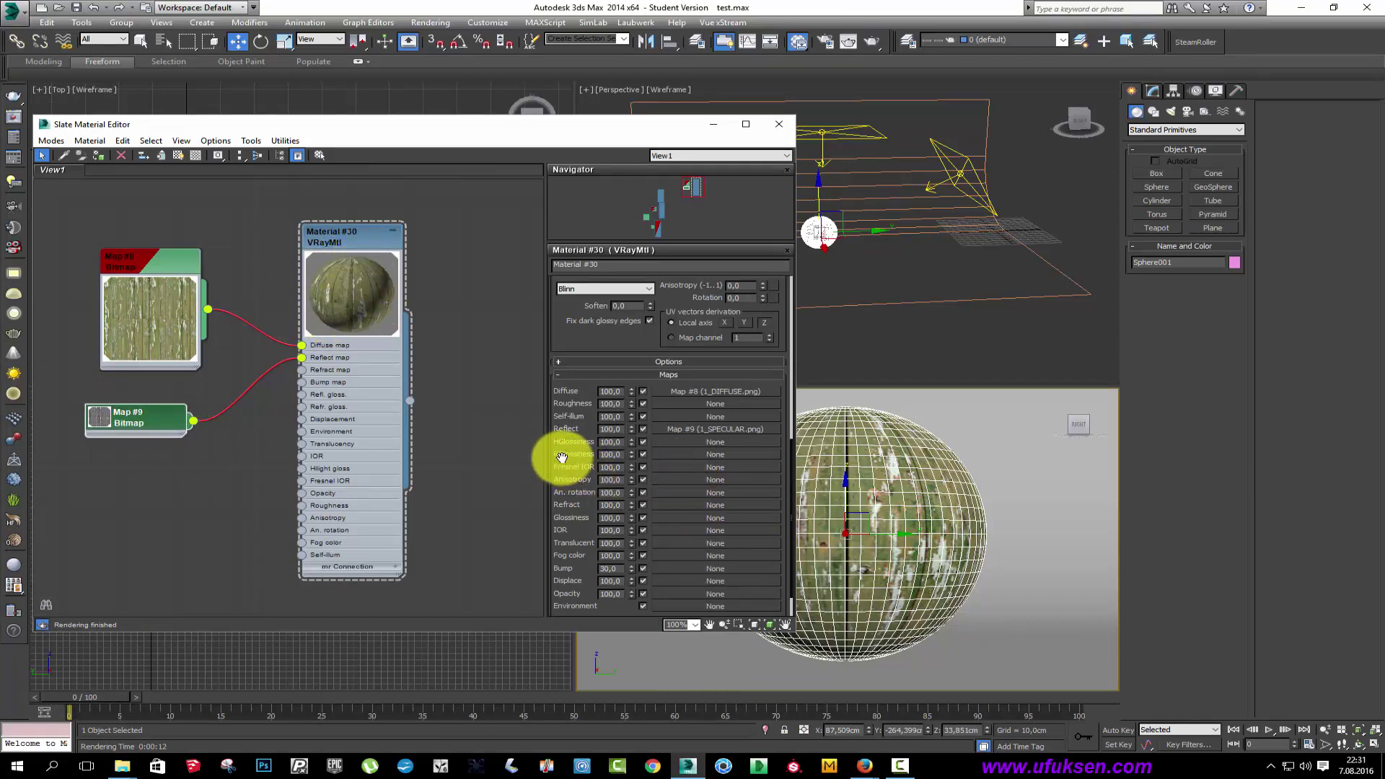
# Copy the Reflect map and paste a copy (Map #10) into Reflection Glossiness.
pyautogui.rightClick(712, 428)
pyautogui.click(738, 450)
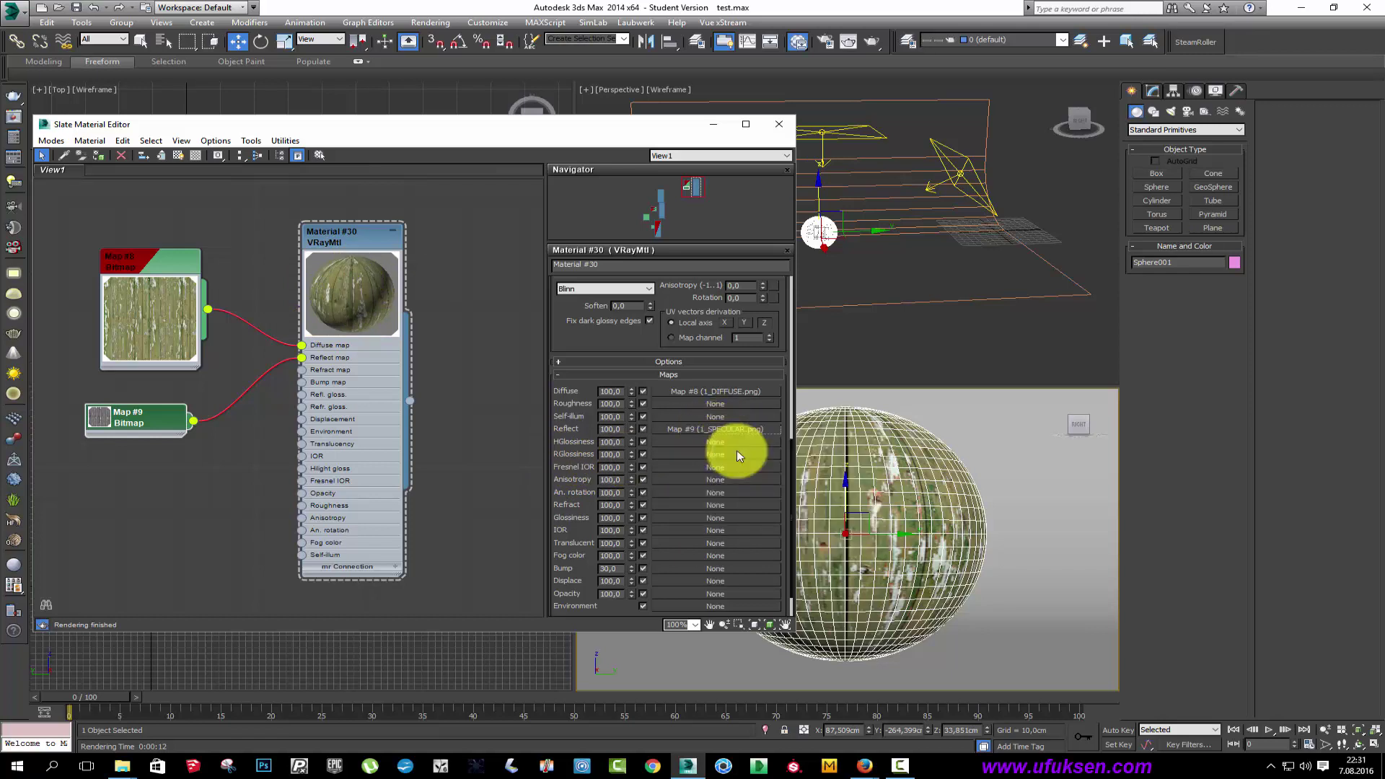
pyautogui.rightClick(697, 463)
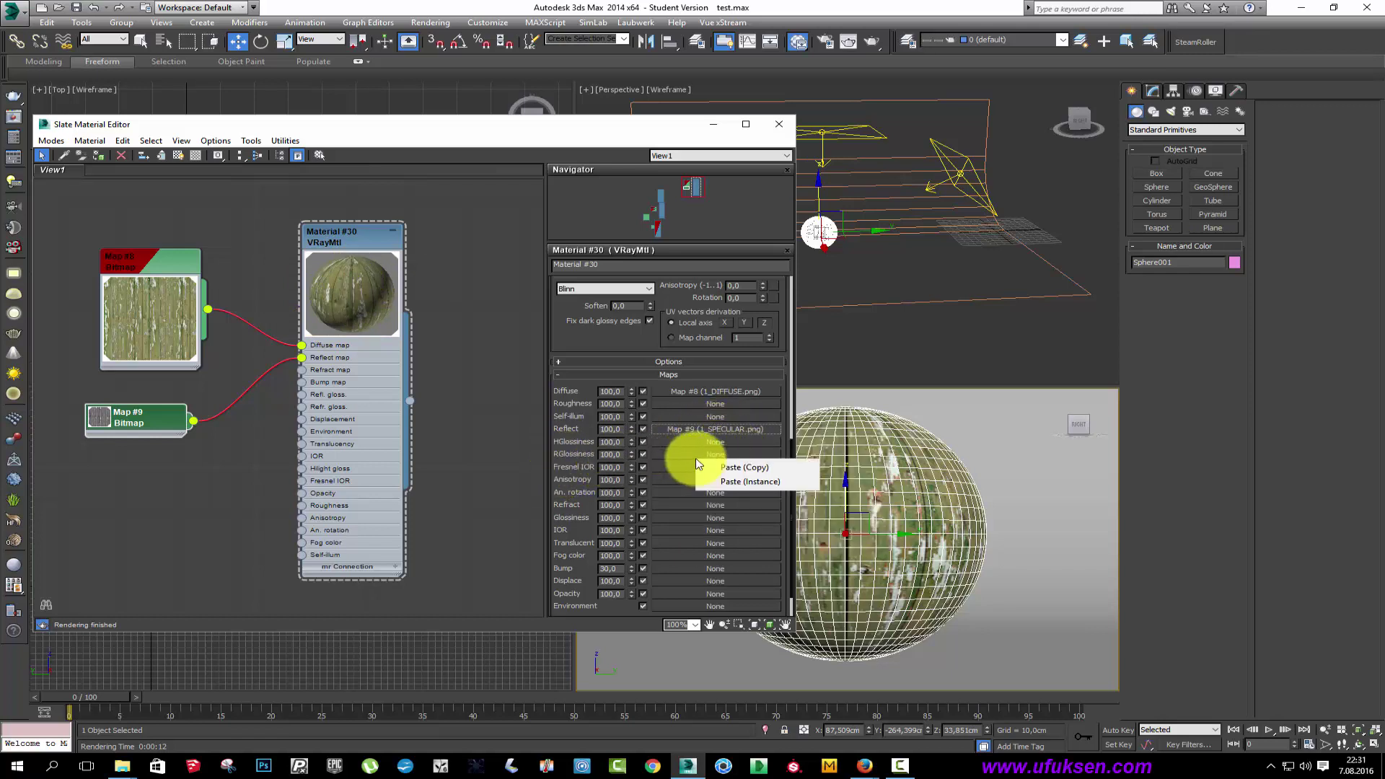
pyautogui.click(721, 468)
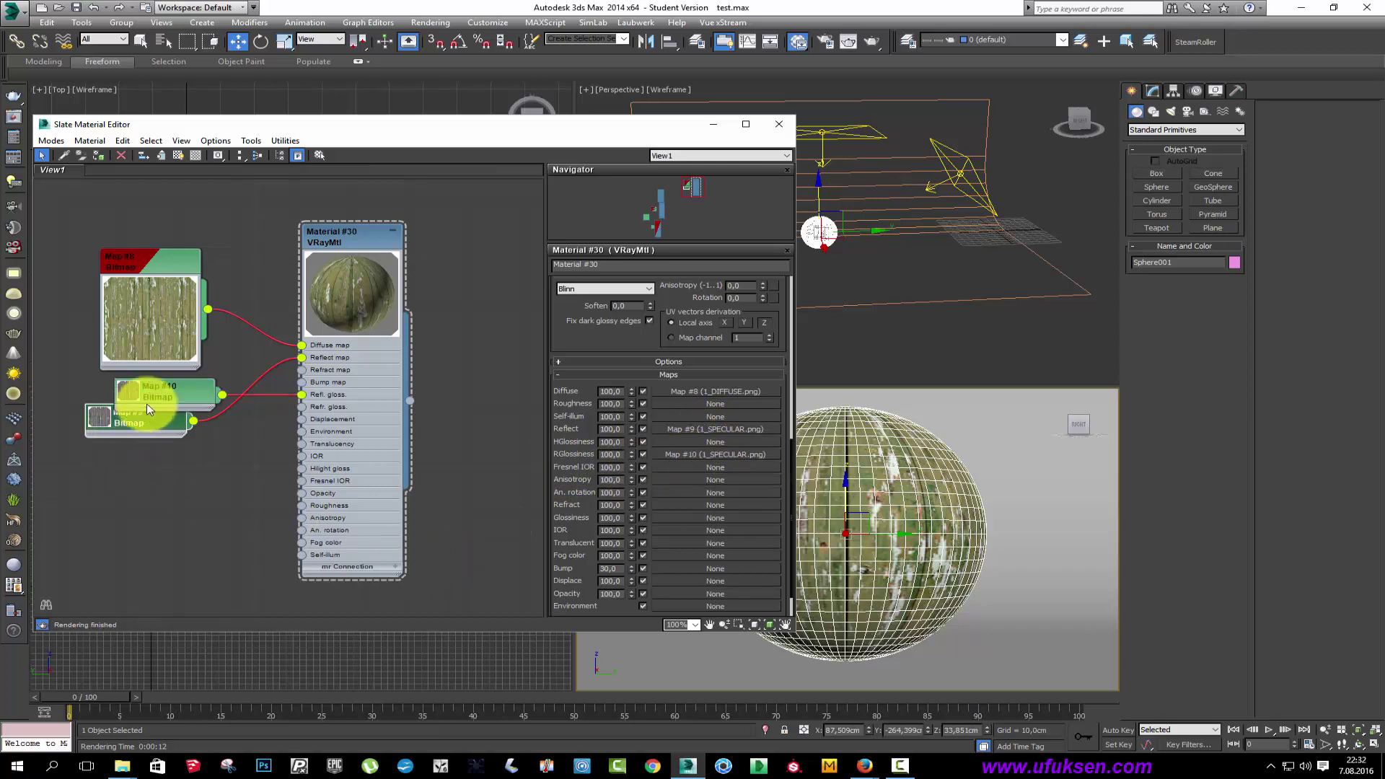
pyautogui.moveTo(146, 404); pyautogui.dragTo(148, 478)
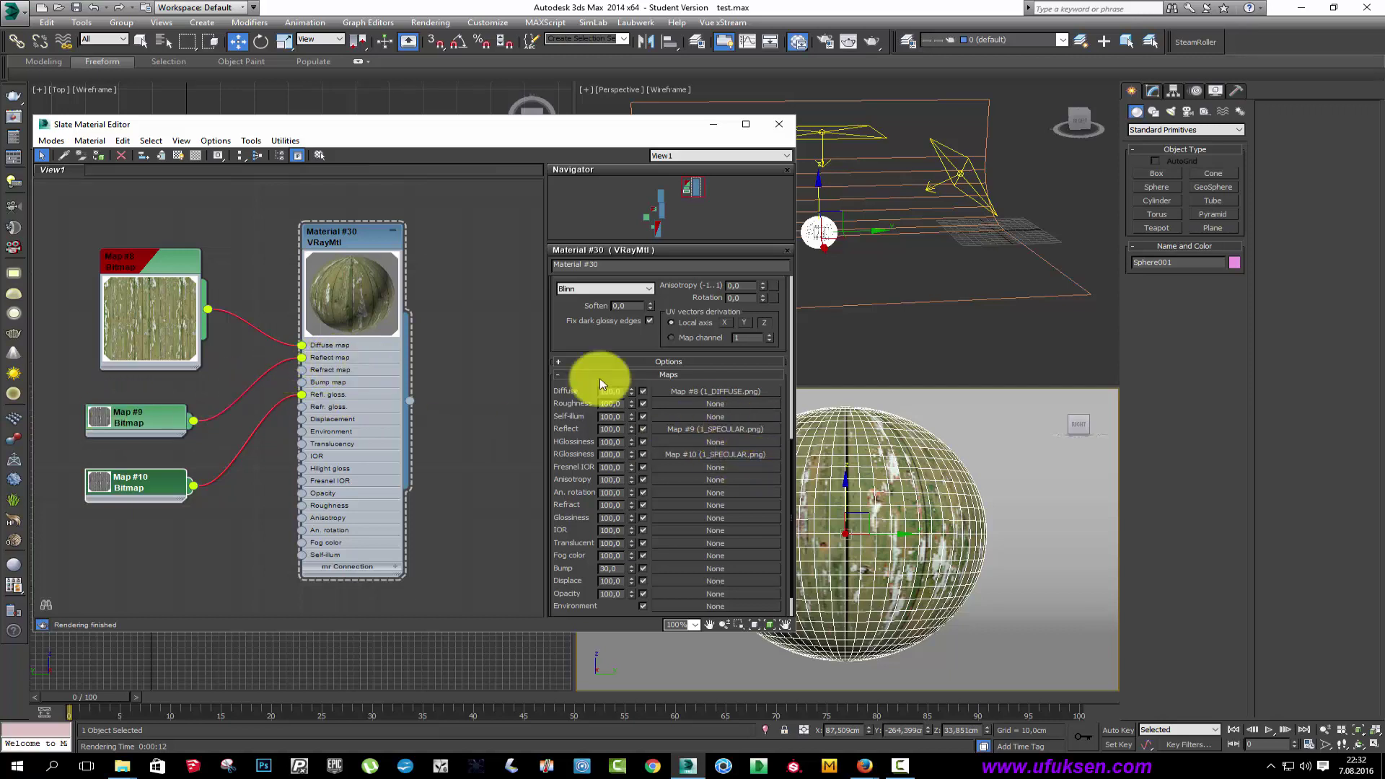
pyautogui.click(338, 246)
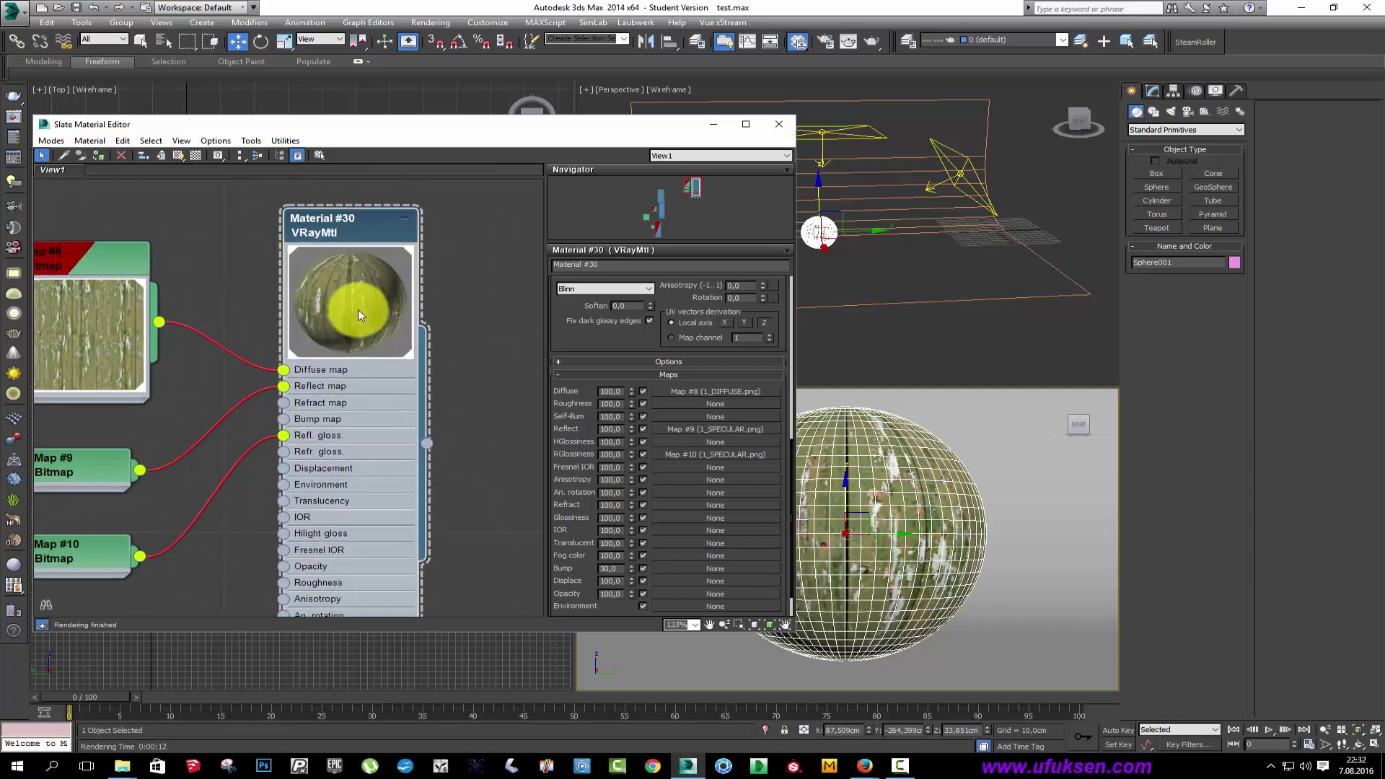
pyautogui.scroll(2, 360, 284)
pyautogui.scroll(-2, 374, 244)
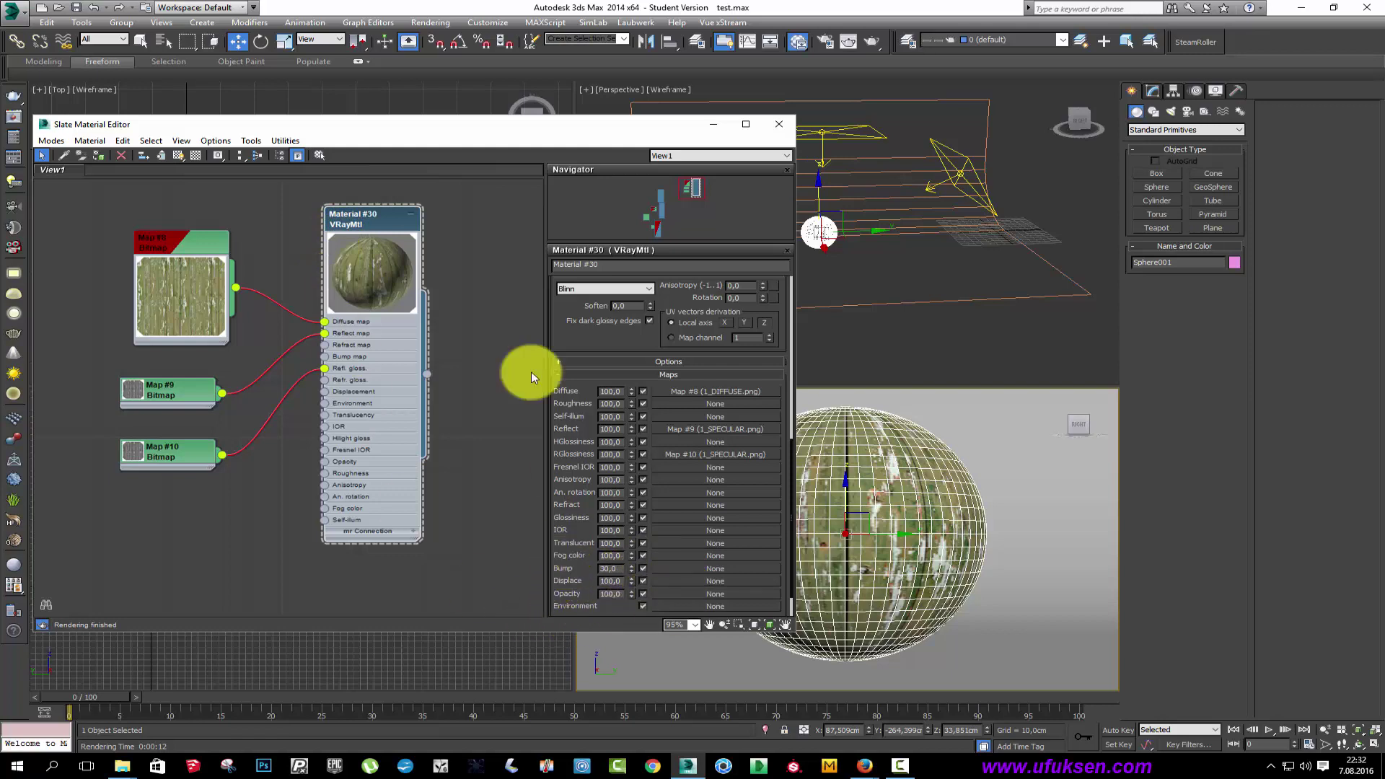
# Render the sphere and inspect the glossy green painted-wood result in the V-Ray frame buffer.
pyautogui.click(15, 96)
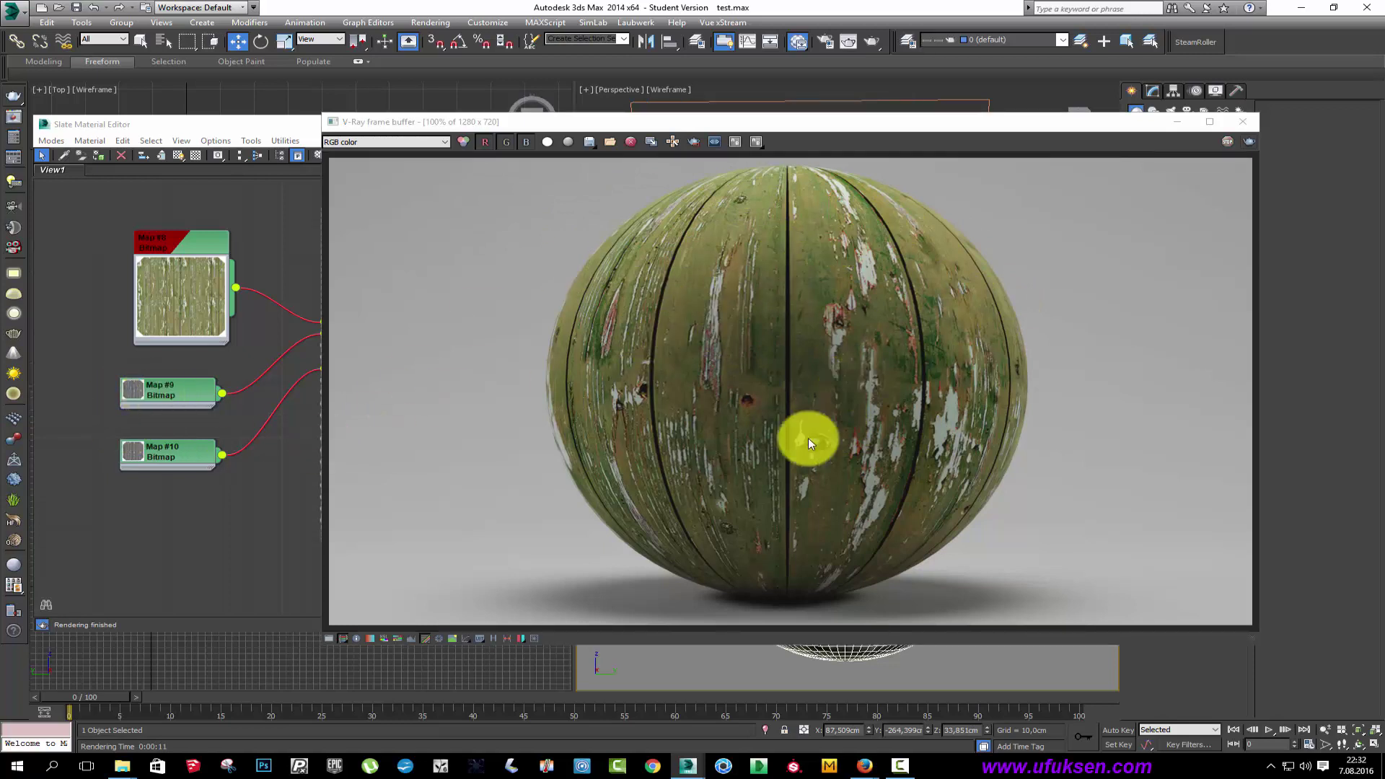
pyautogui.moveTo(808, 130); pyautogui.dragTo(783, 124)
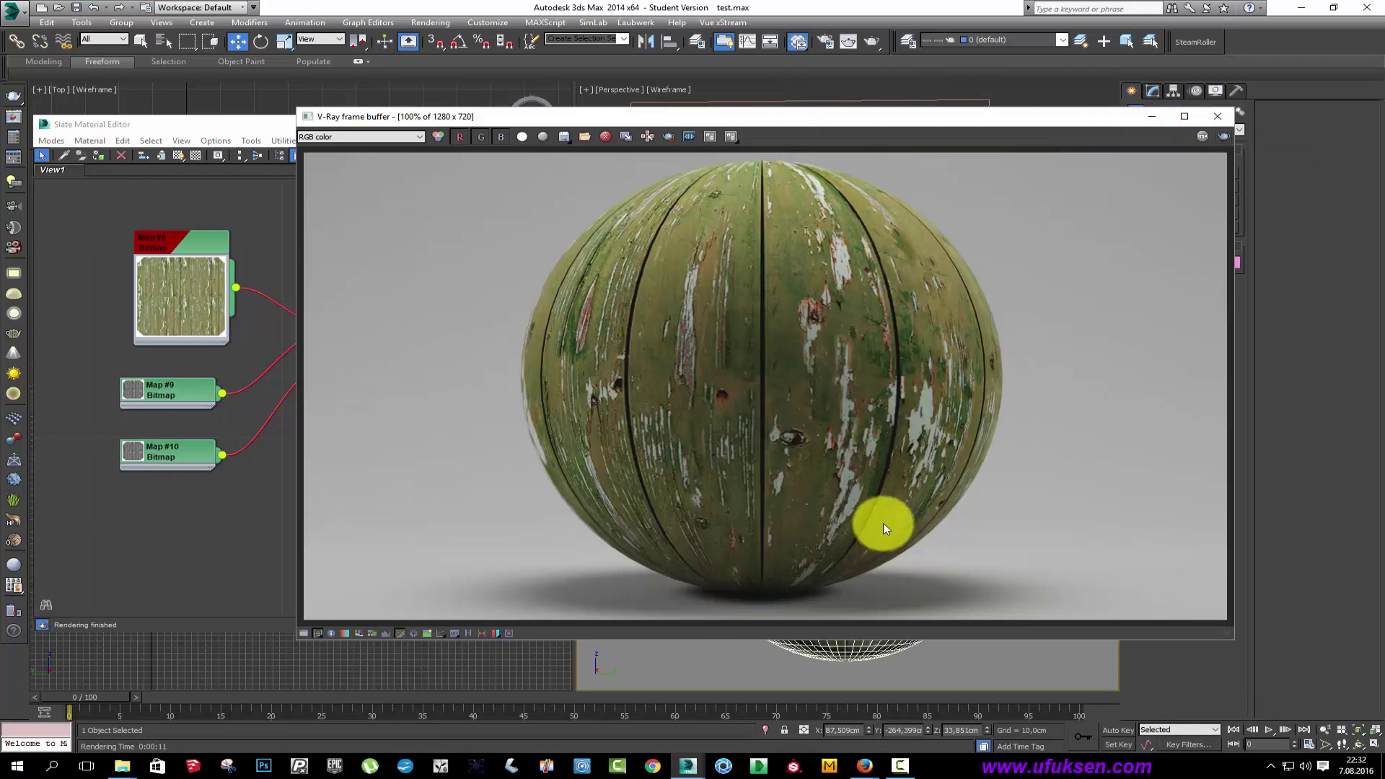
# Close the frame buffer and assign a Normal Bump map (Map #11) to the Bump slot.
pyautogui.click(1152, 116)
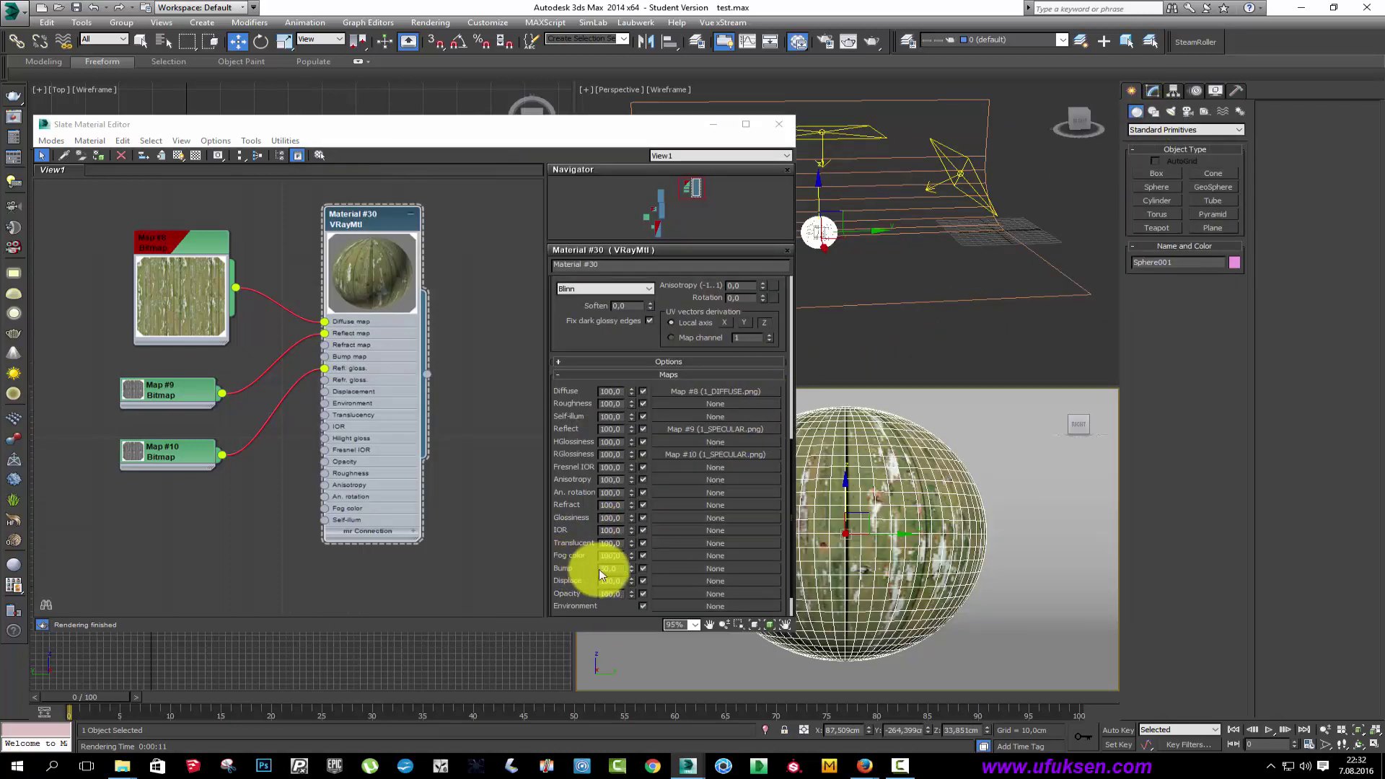
pyautogui.click(706, 569)
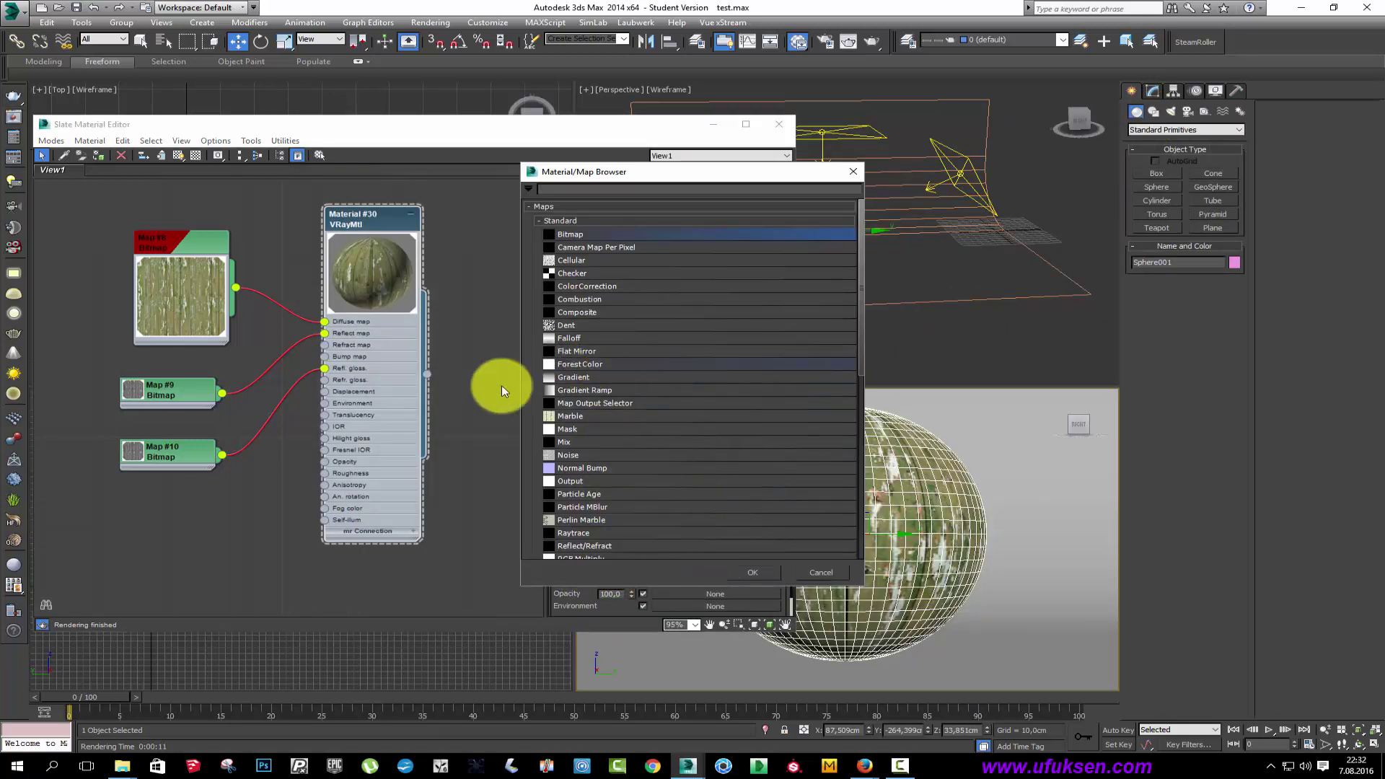
pyautogui.click(590, 467)
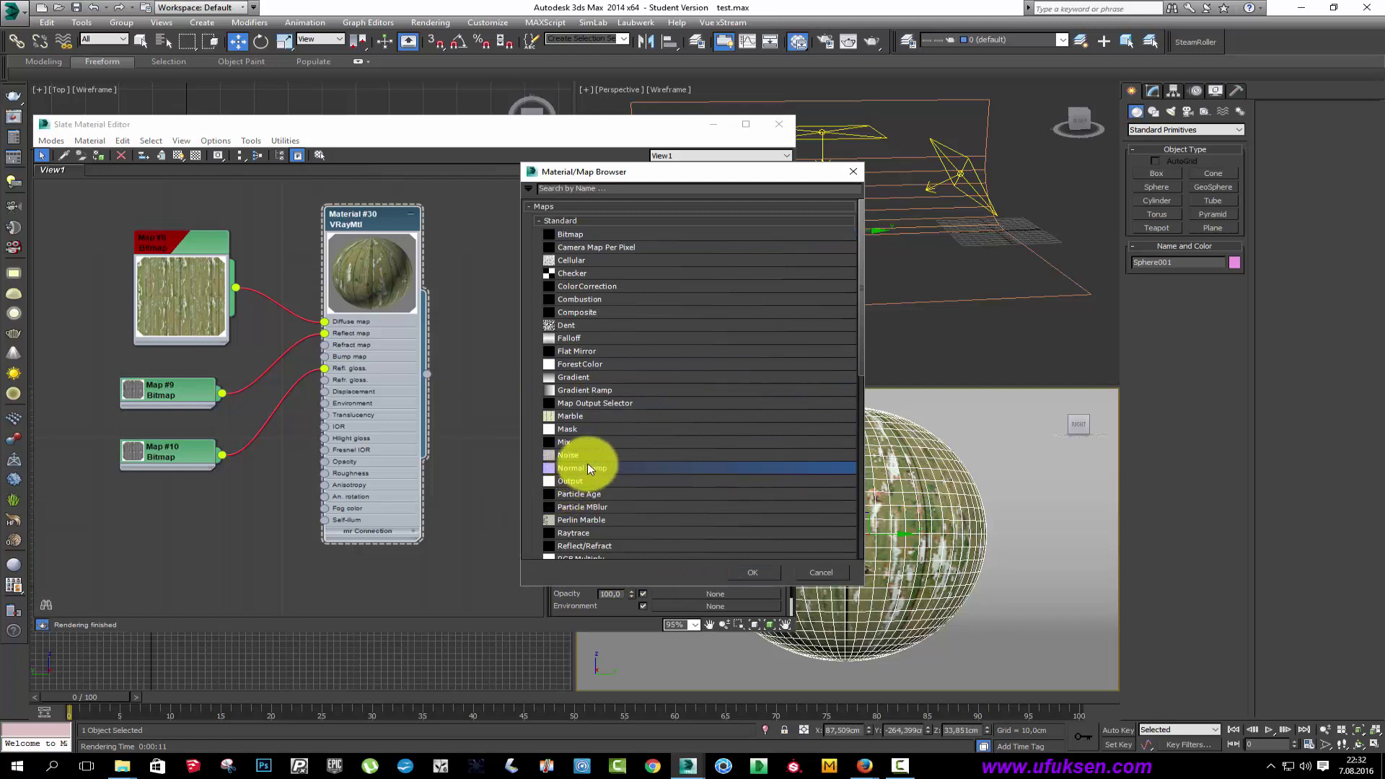
pyautogui.click(755, 570)
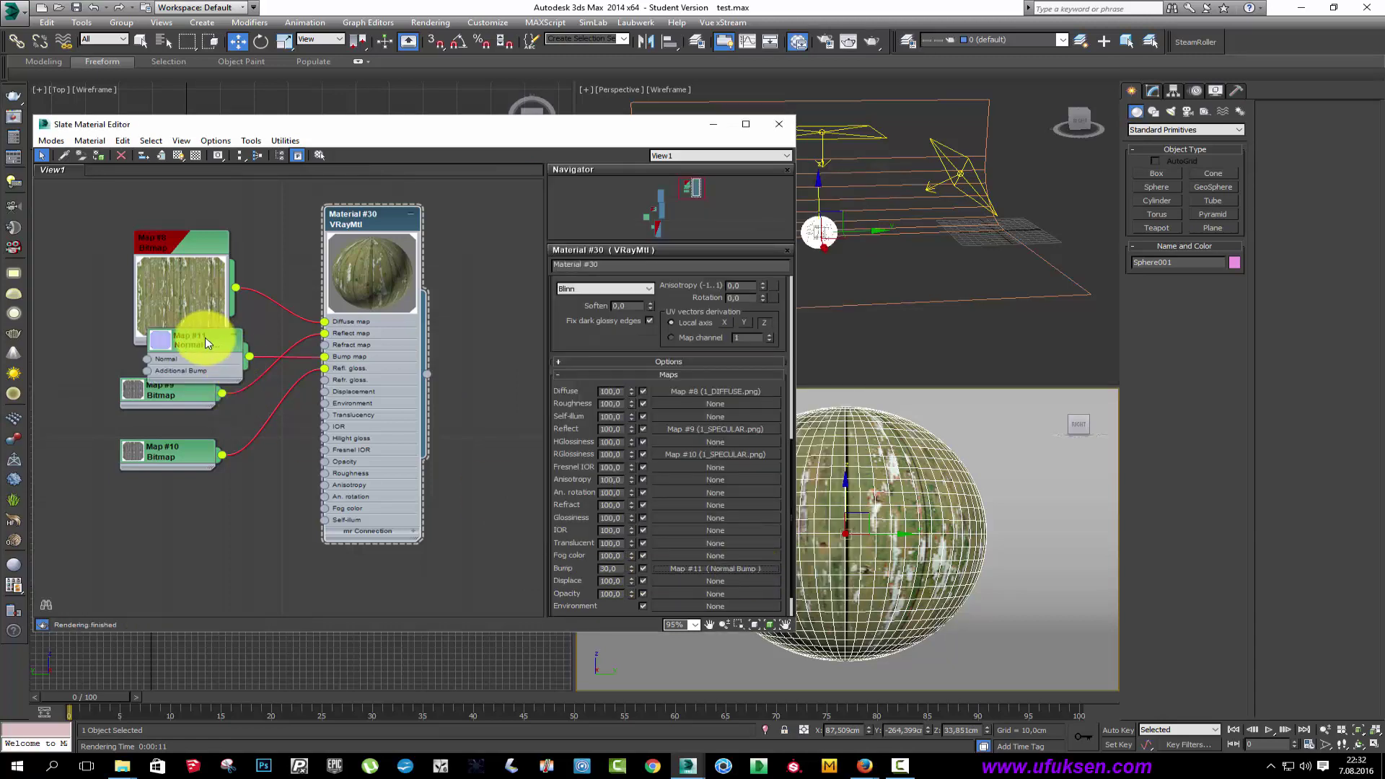
pyautogui.moveTo(201, 344)
pyautogui.mouseDown()
pyautogui.moveTo(189, 503)
pyautogui.moveTo(175, 511)
pyautogui.mouseUp()
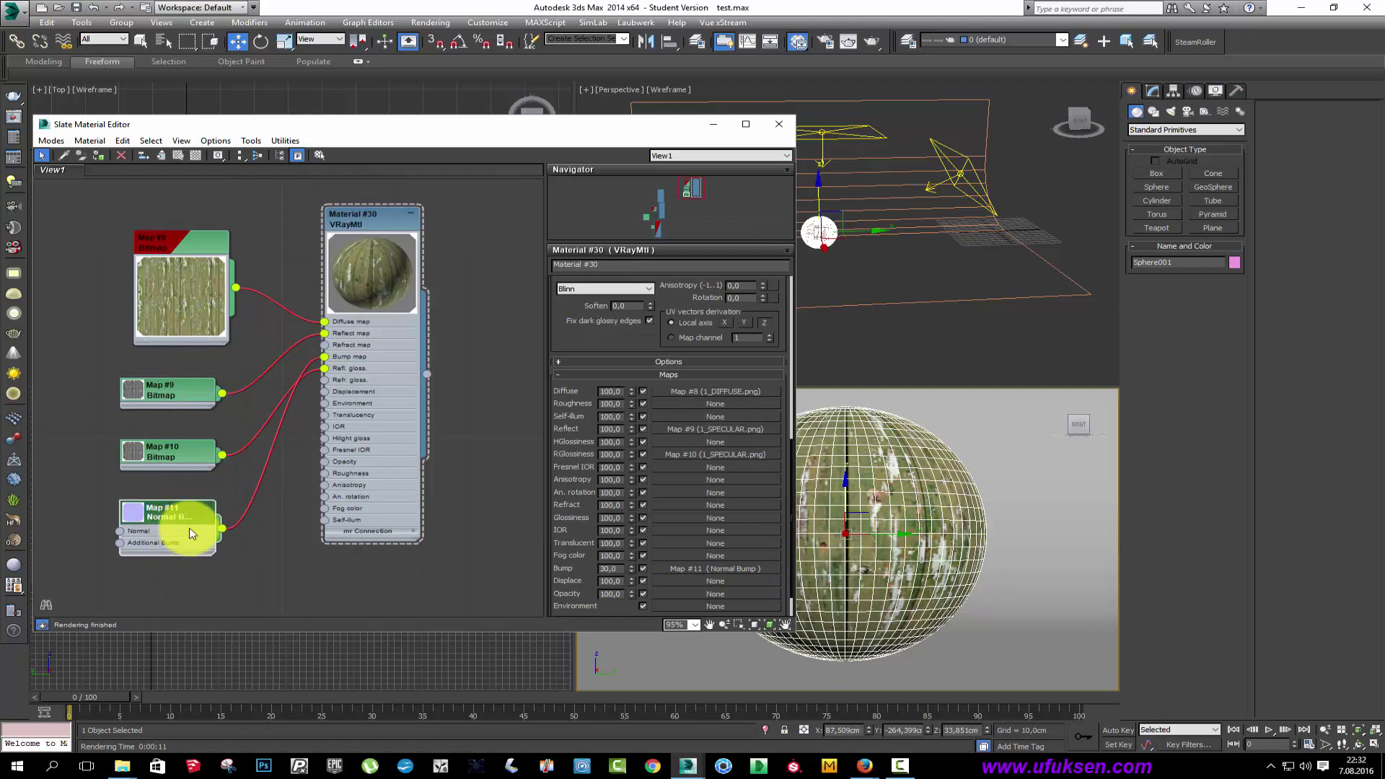
# Open the Normal Bump's parameters and choose Bitmap for its Normal input.
pyautogui.doubleClick(154, 514)
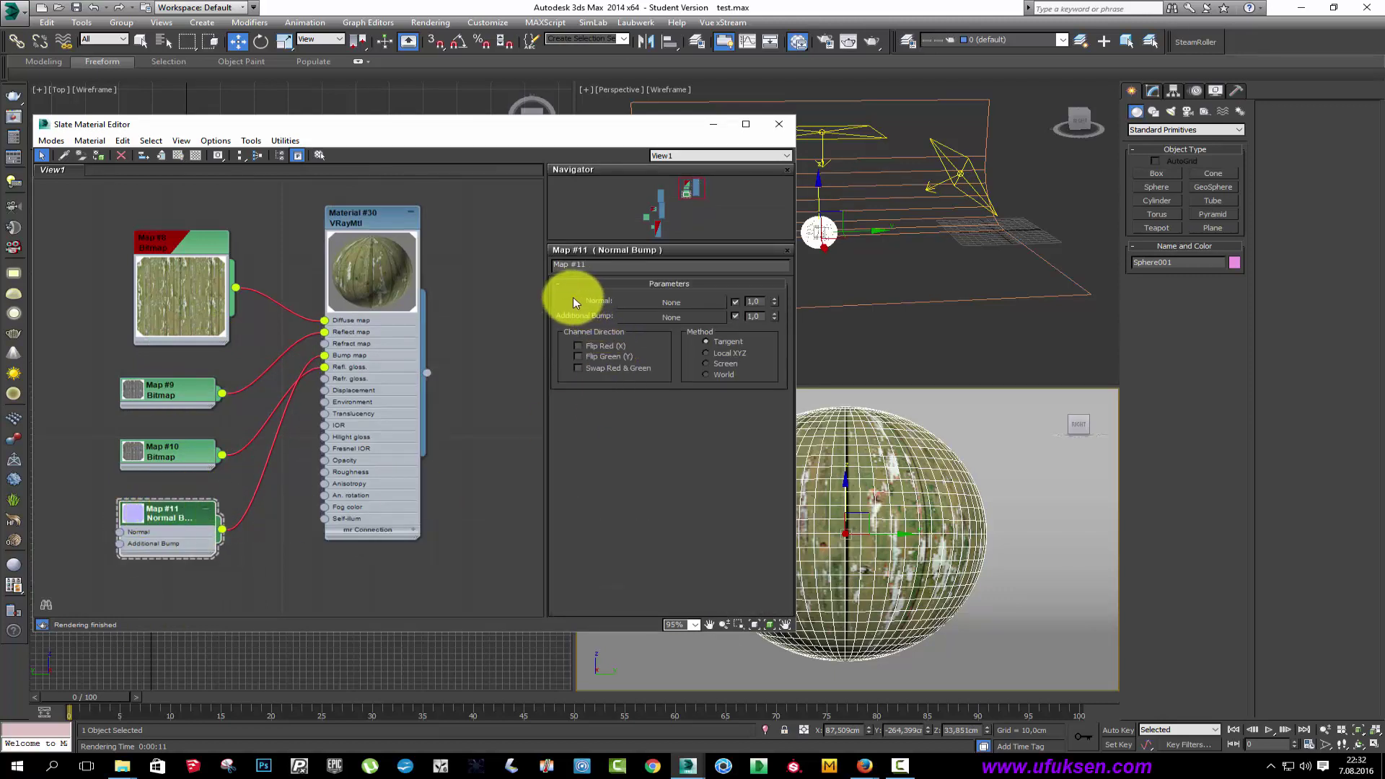
pyautogui.click(678, 301)
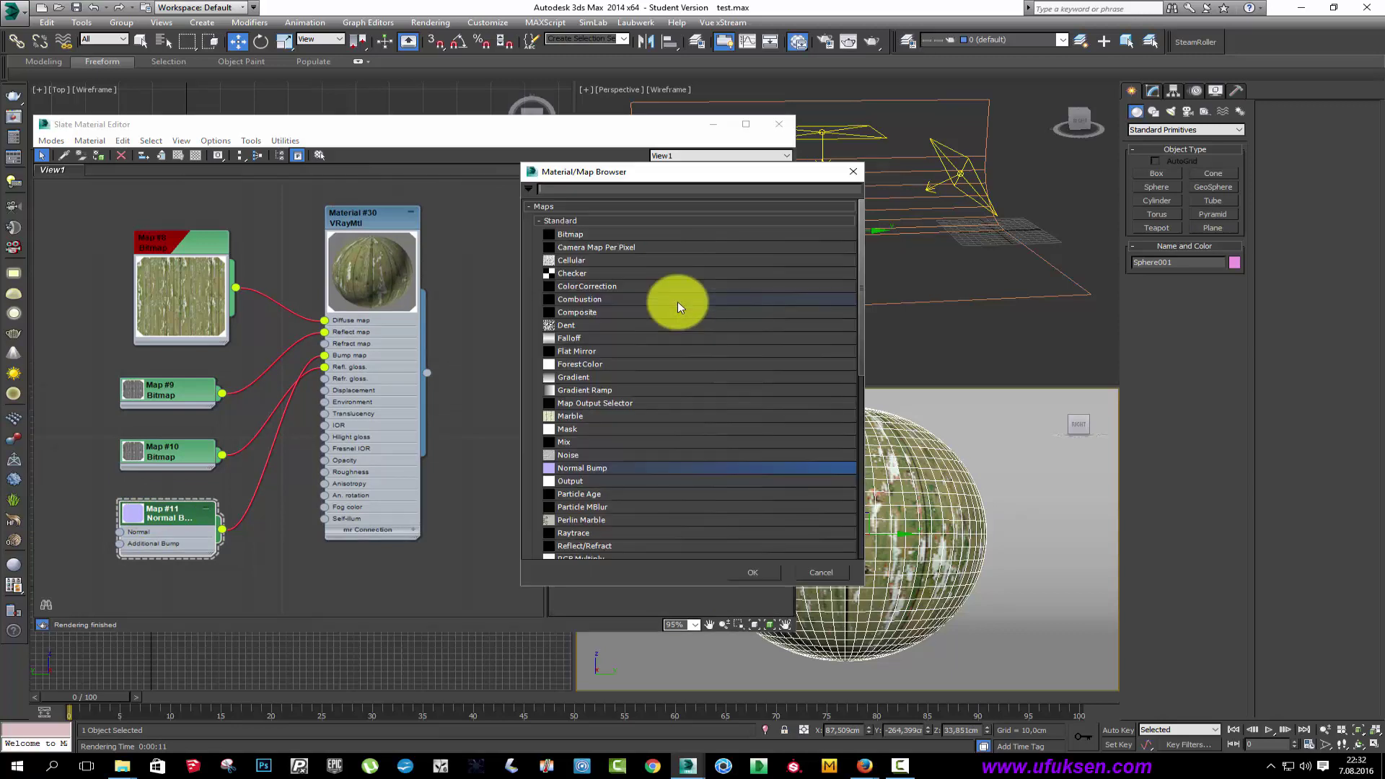
pyautogui.doubleClick(573, 236)
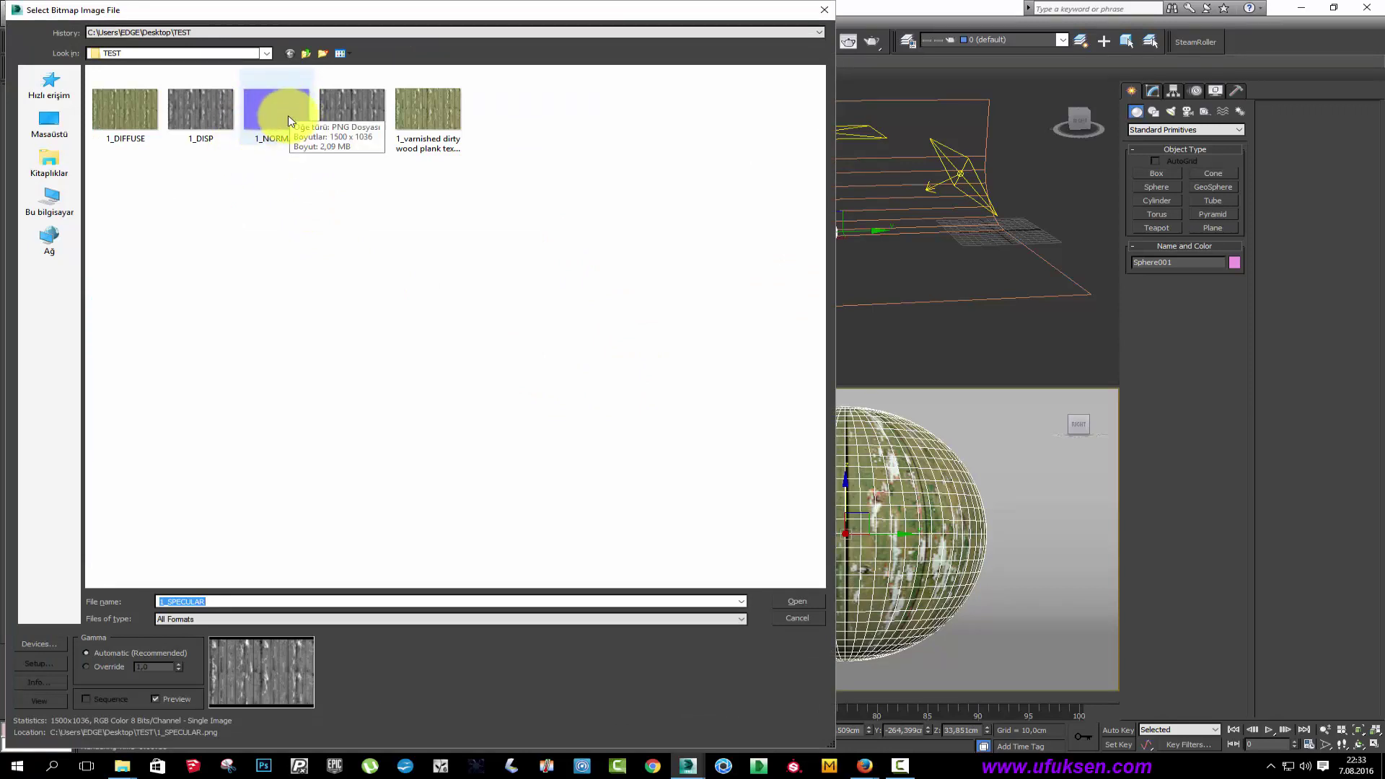
# Load 1_NORMAL.png as Map #12 into the Normal Bump's normal input.
pyautogui.click(290, 113)
pyautogui.click(794, 602)
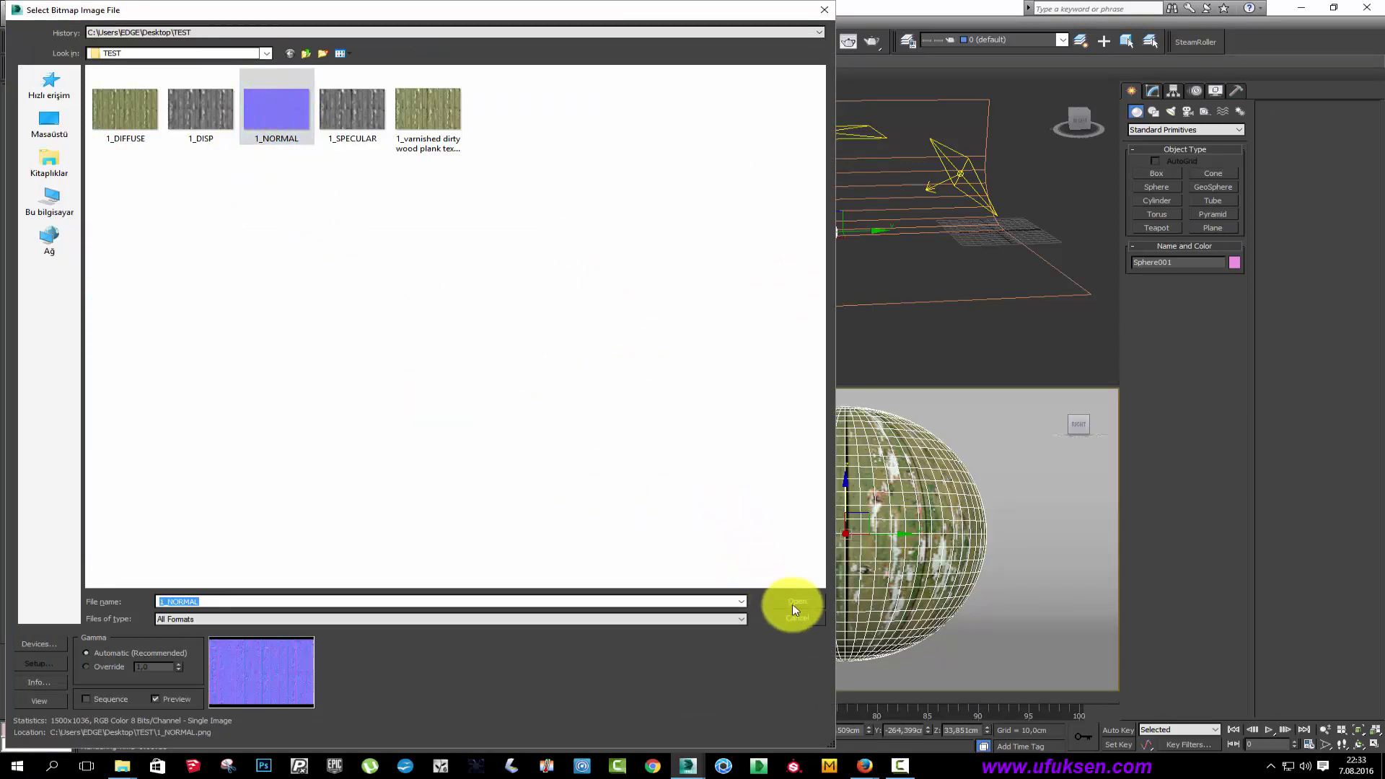
pyautogui.scroll(1, 408, 292)
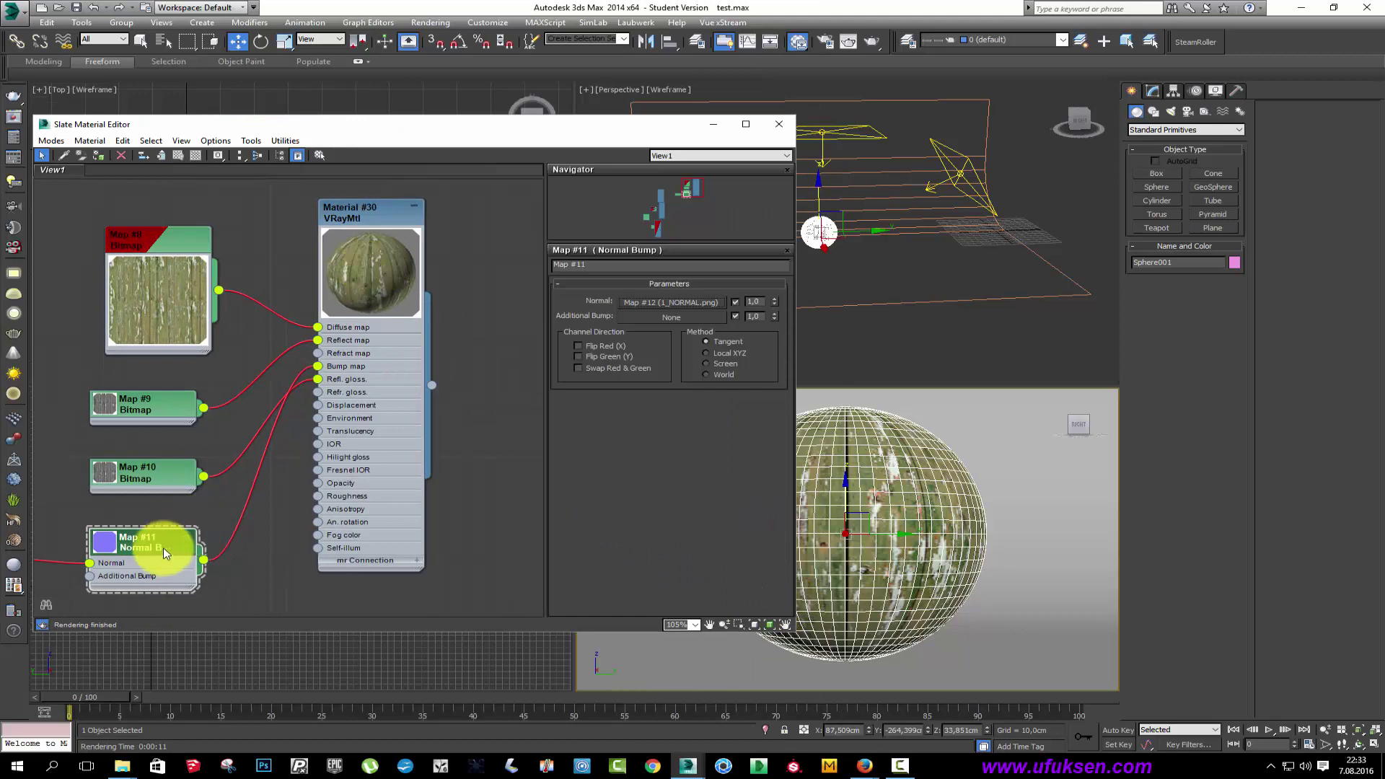
pyautogui.scroll(5, 375, 224)
pyautogui.scroll(4, 346, 274)
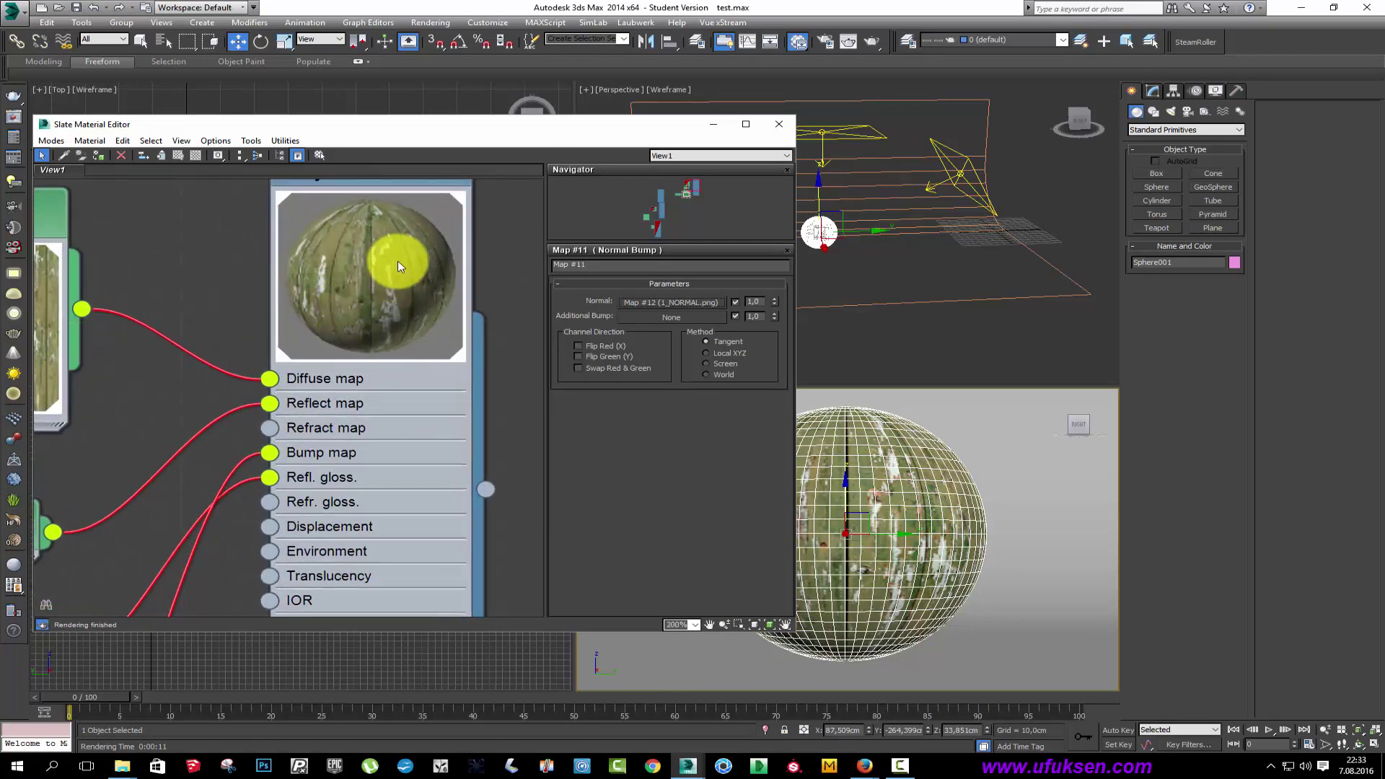
pyautogui.moveTo(397, 267); pyautogui.dragTo(399, 310, button='middle')
pyautogui.scroll(-2, 345, 289)
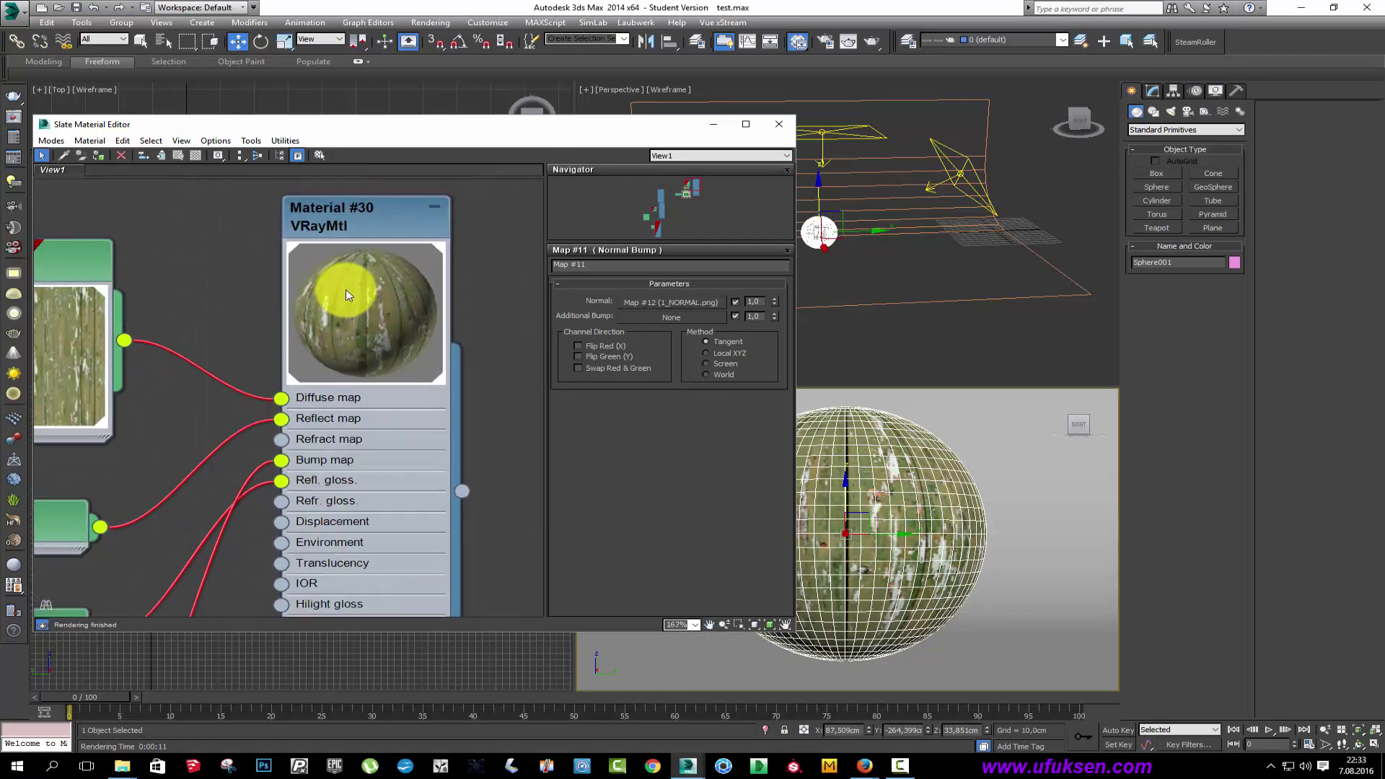
pyautogui.scroll(-2, 349, 293)
pyautogui.scroll(-2, 303, 375)
pyautogui.scroll(-1, 262, 464)
pyautogui.moveTo(262, 464); pyautogui.dragTo(363, 418, button='middle')
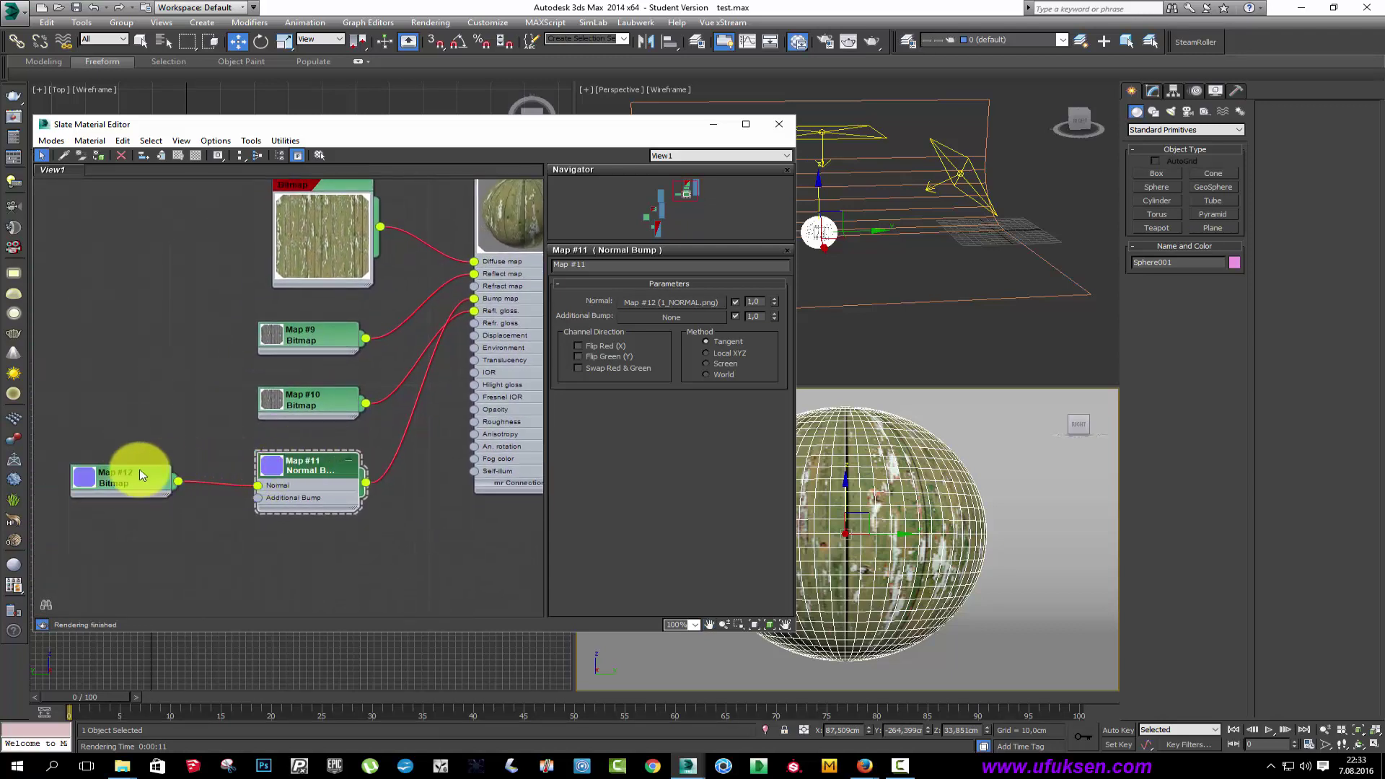
pyautogui.doubleClick(137, 472)
# Set Material #30's Bump amount to 60 and render the sphere again.
pyautogui.moveTo(465, 279); pyautogui.dragTo(388, 324, button='middle')
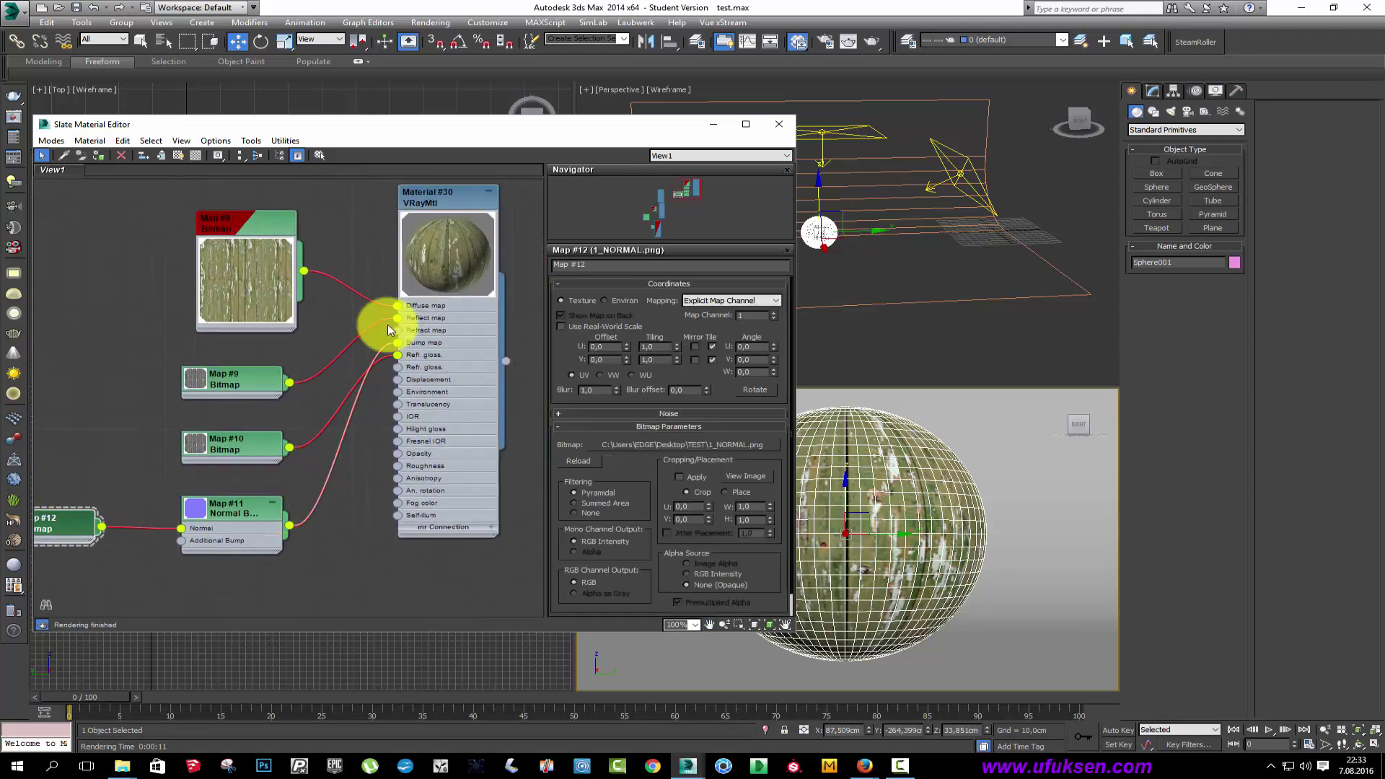
pyautogui.doubleClick(423, 194)
pyautogui.moveTo(622, 574); pyautogui.dragTo(536, 575)
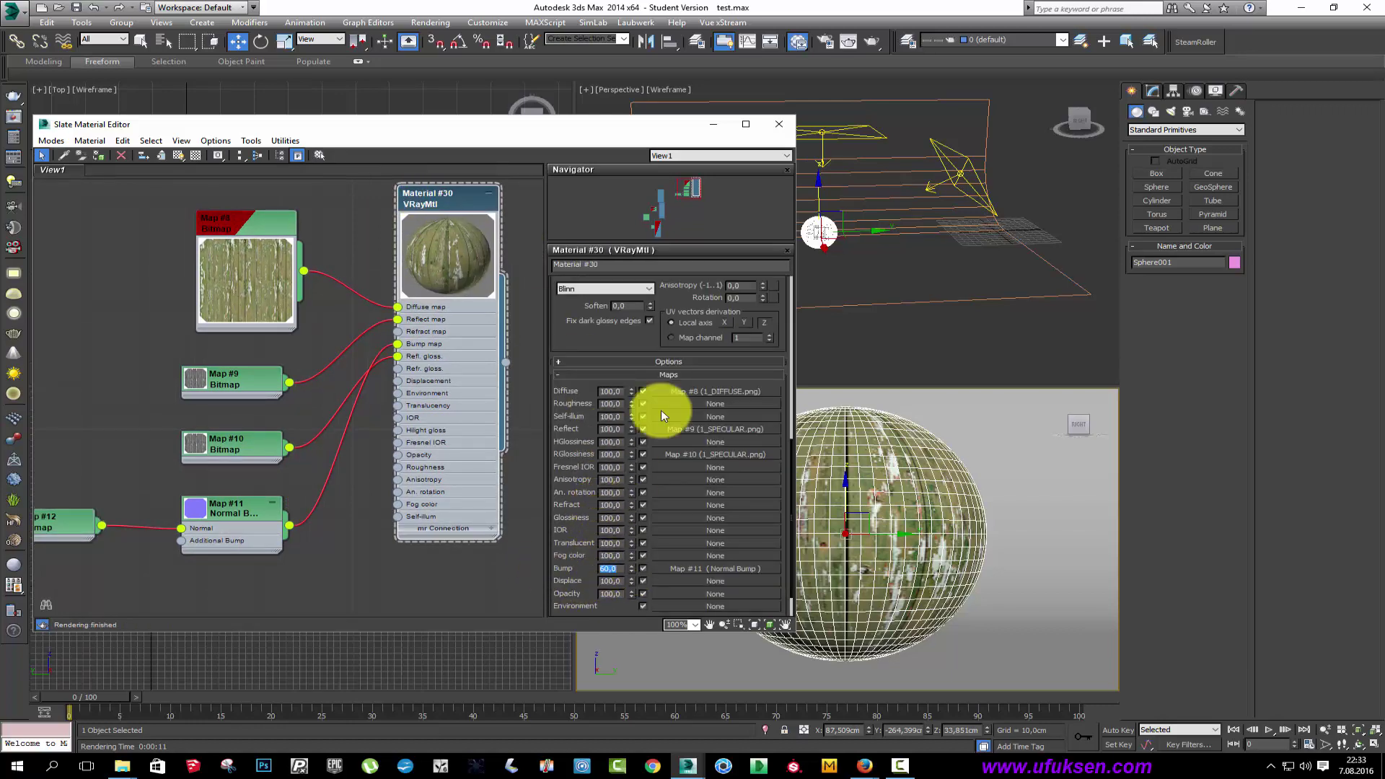
pyautogui.scroll(2, 462, 247)
pyautogui.scroll(2, 452, 257)
pyautogui.scroll(-3, 426, 237)
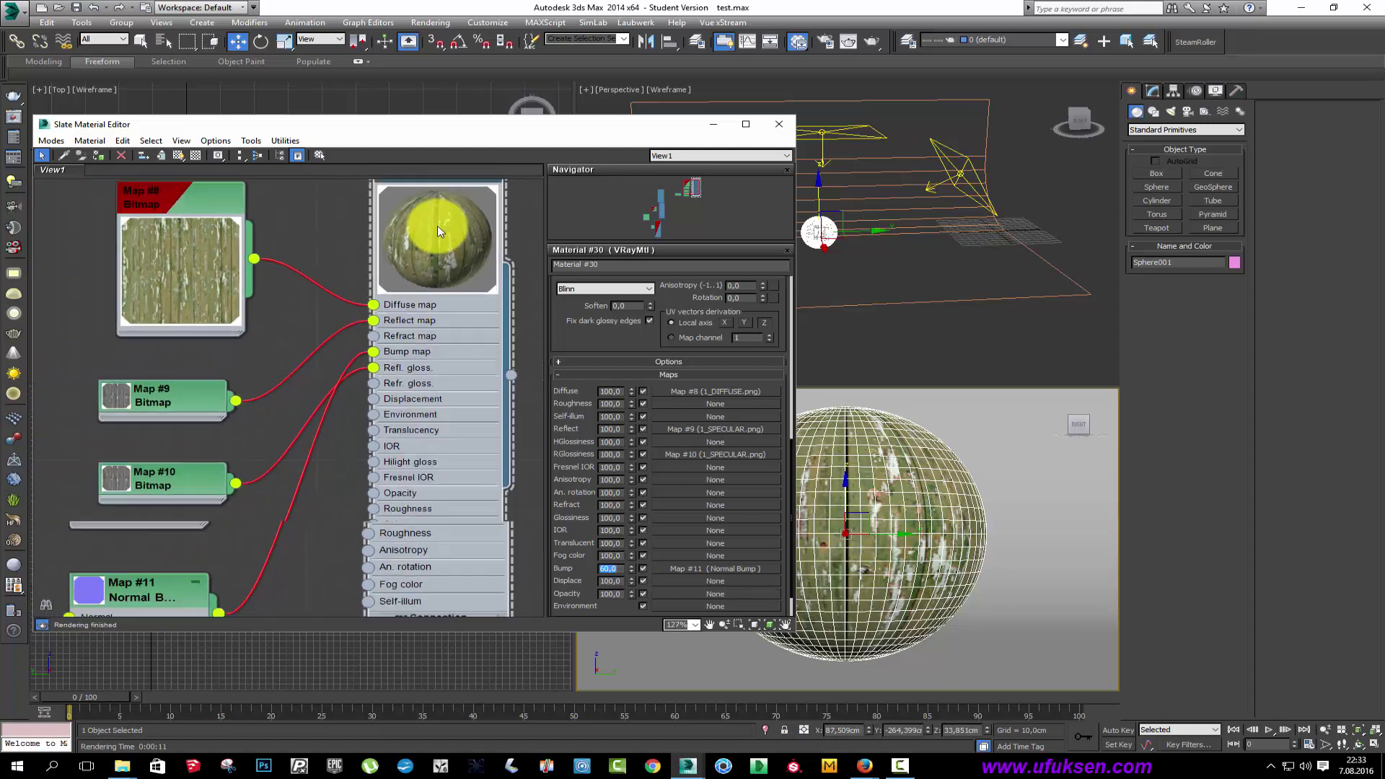
pyautogui.scroll(-2, 437, 227)
pyautogui.scroll(-2, 421, 250)
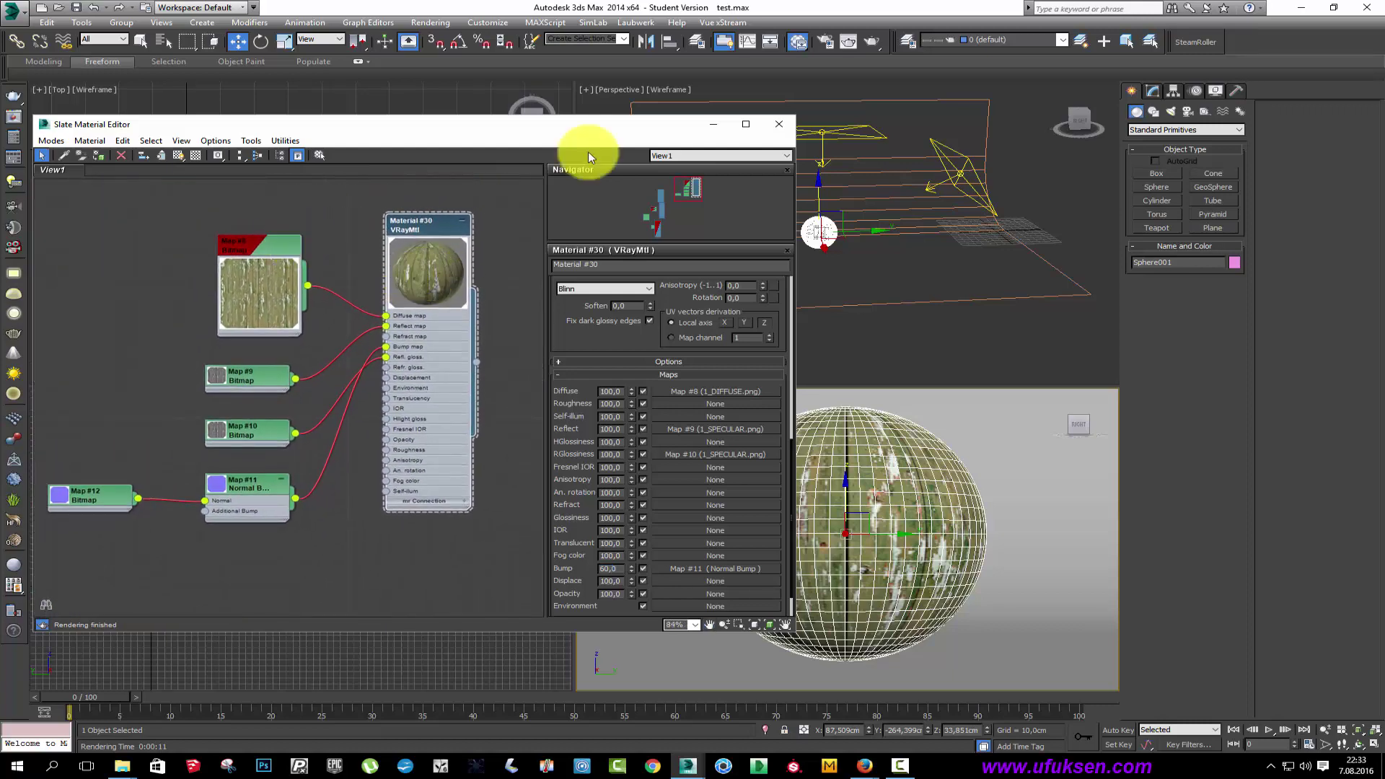
pyautogui.click(868, 42)
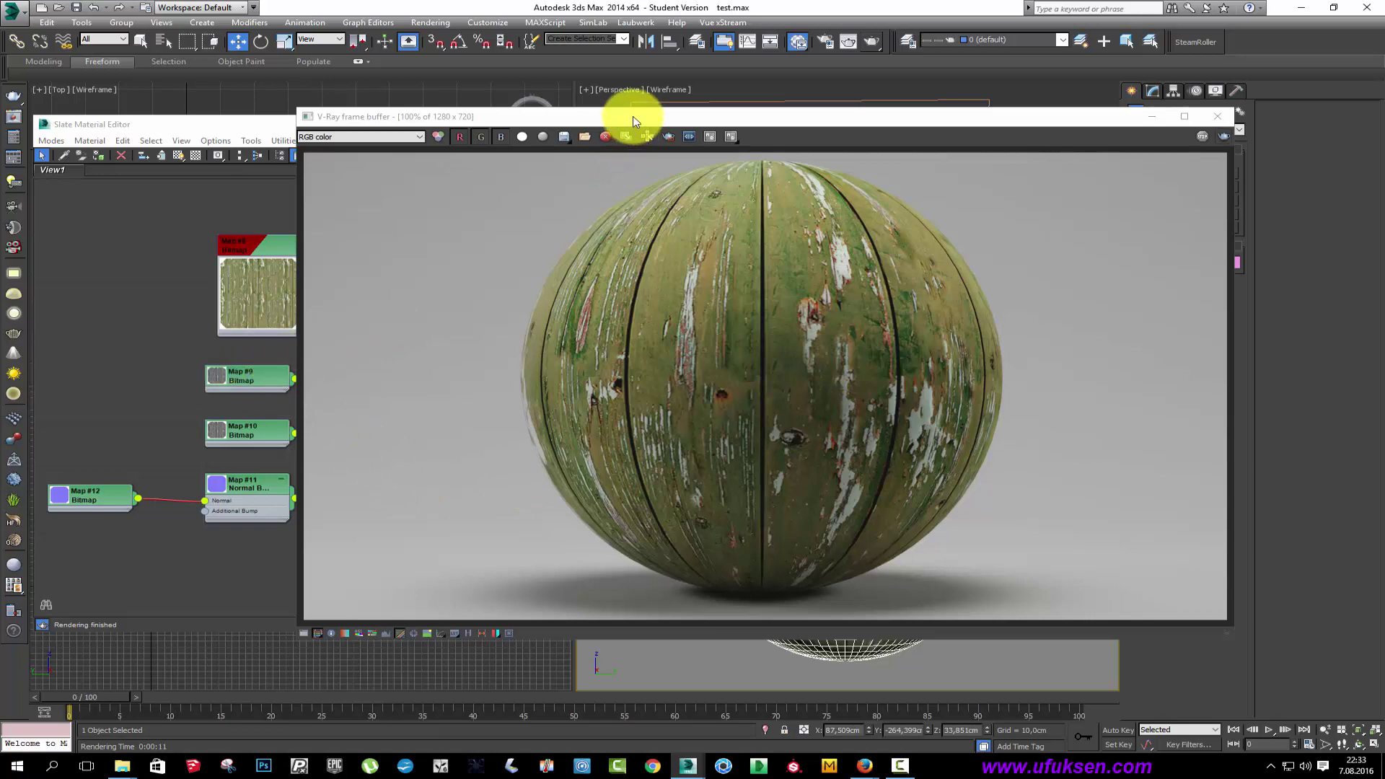
# Move the V-Ray frame buffer aside to show Material #30's four-map node network beside the render.
pyautogui.moveTo(635, 121); pyautogui.dragTo(774, 128)
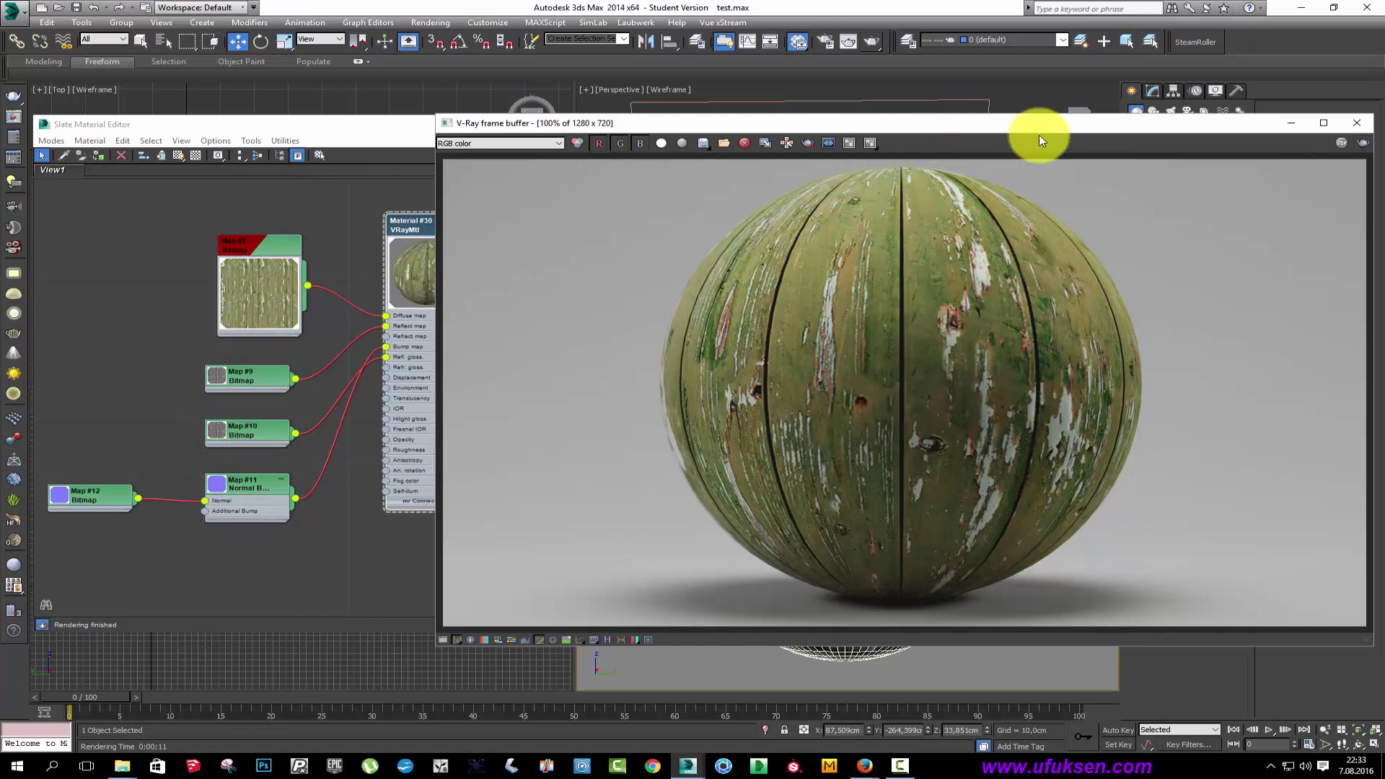
# Minimize the frame buffer and open Map #10's Output rollout.
pyautogui.click(1289, 123)
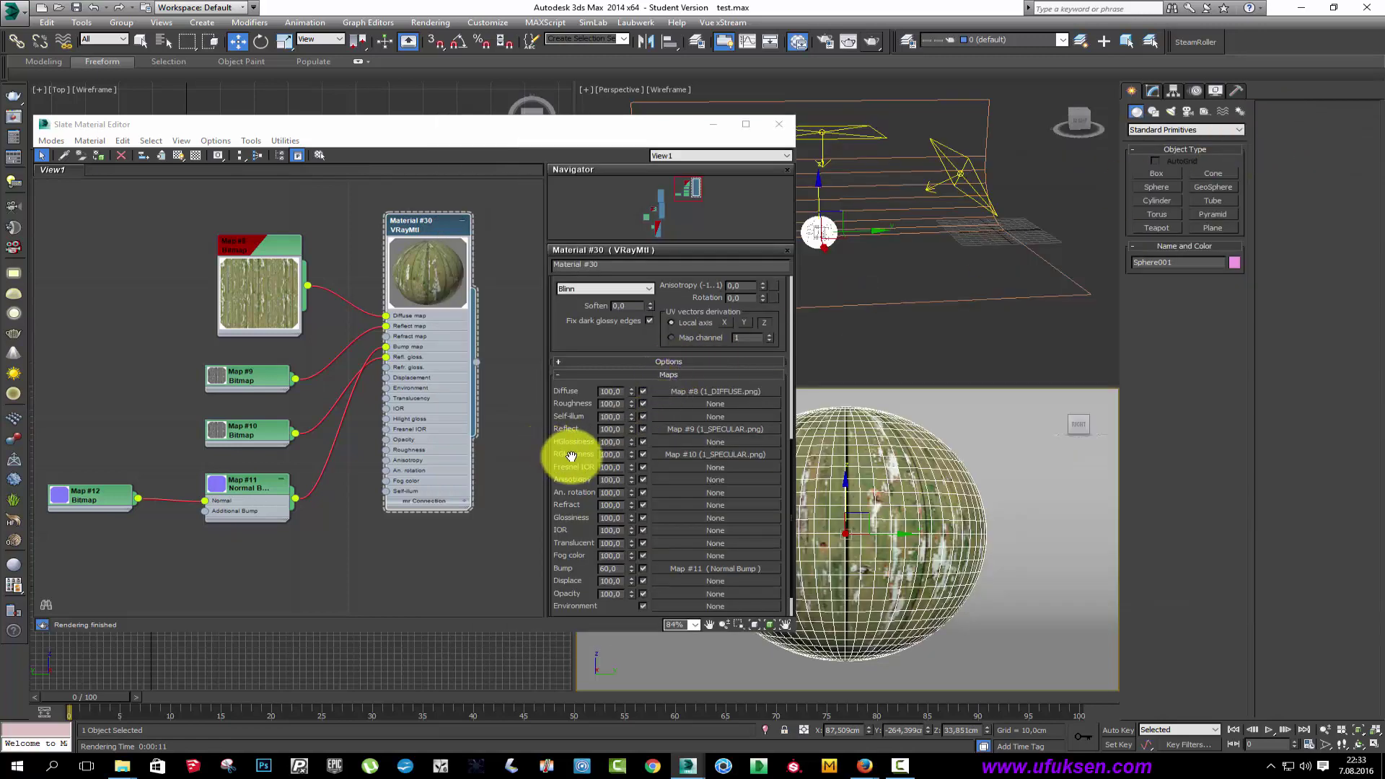
pyautogui.click(706, 454)
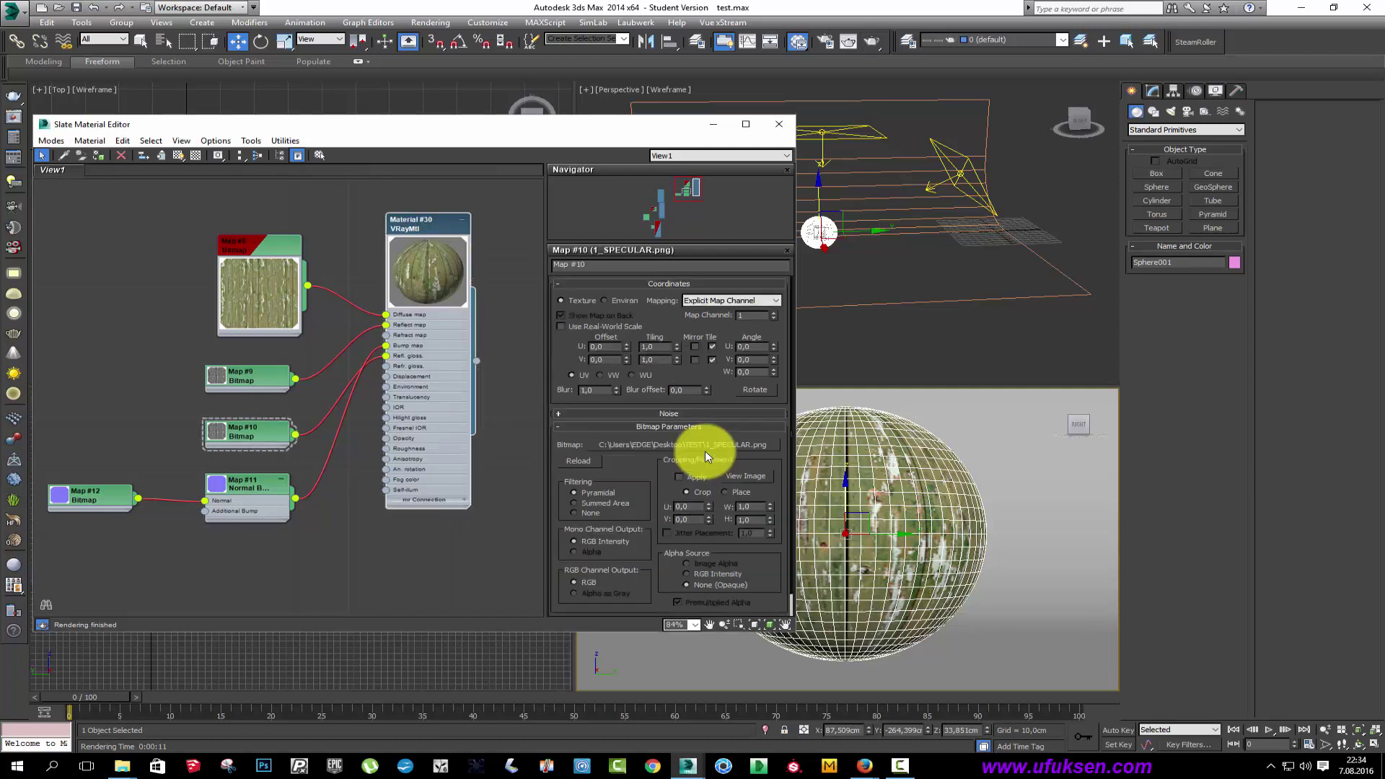
pyautogui.scroll(-3, 619, 469)
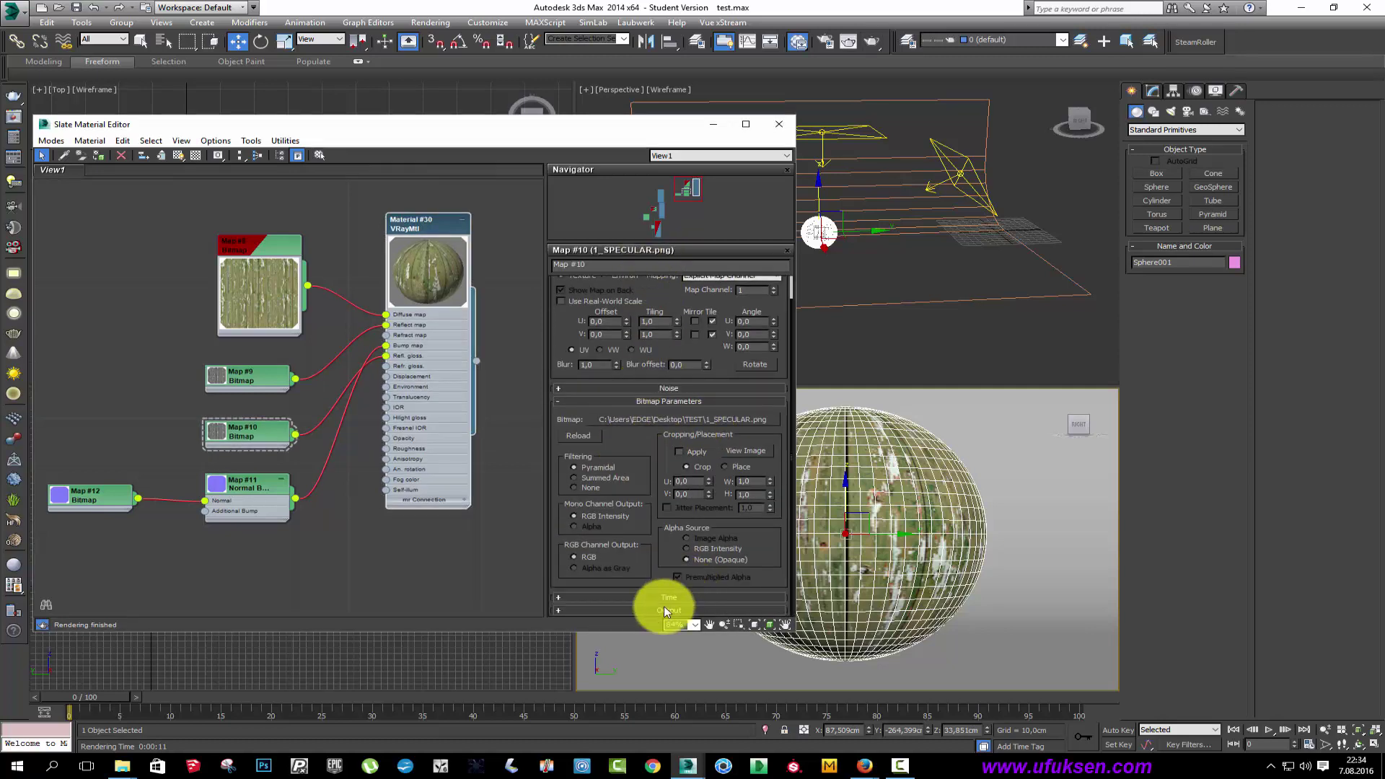
pyautogui.click(664, 609)
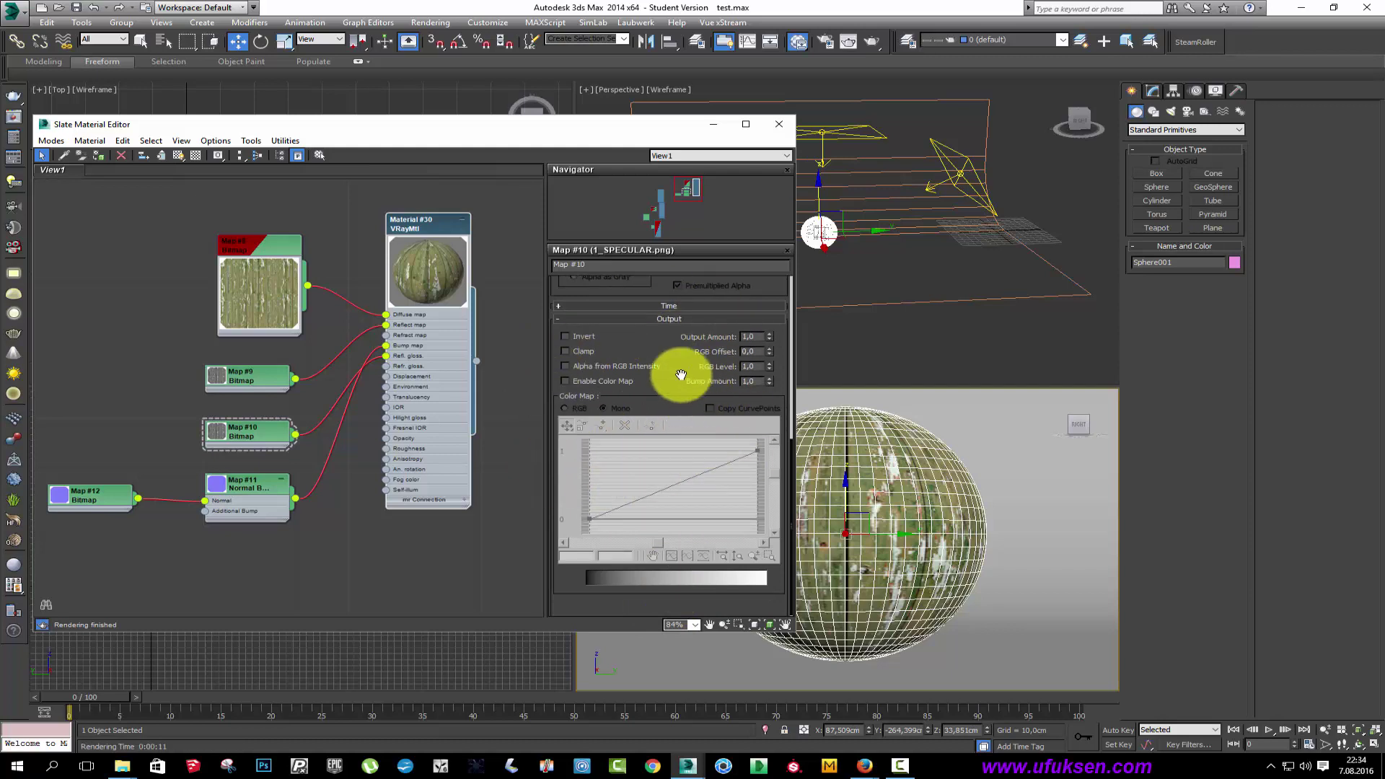
# Enable Invert on Map #10's 1_SPECULAR.png output.
pyautogui.moveTo(479, 301); pyautogui.dragTo(466, 315, button='middle')
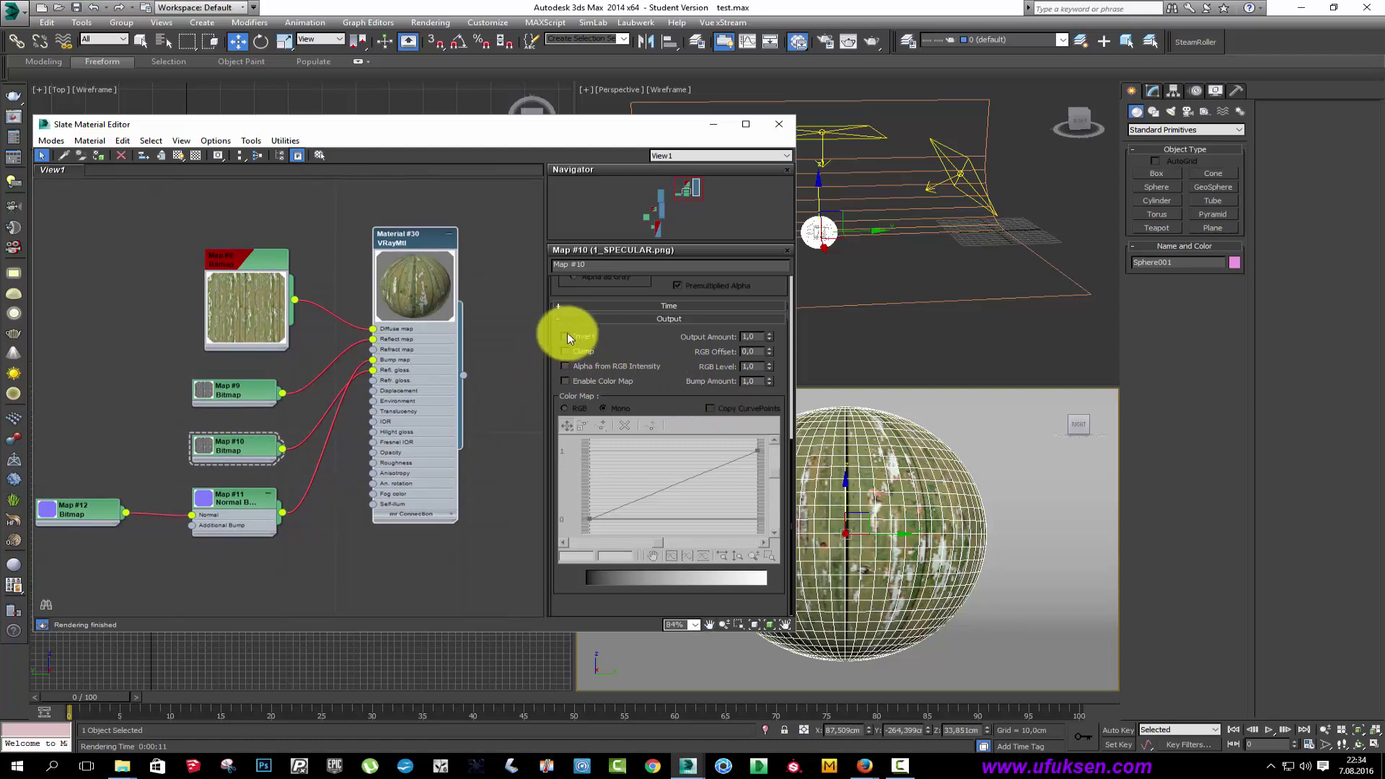
pyautogui.scroll(2, 404, 317)
pyautogui.scroll(2, 408, 318)
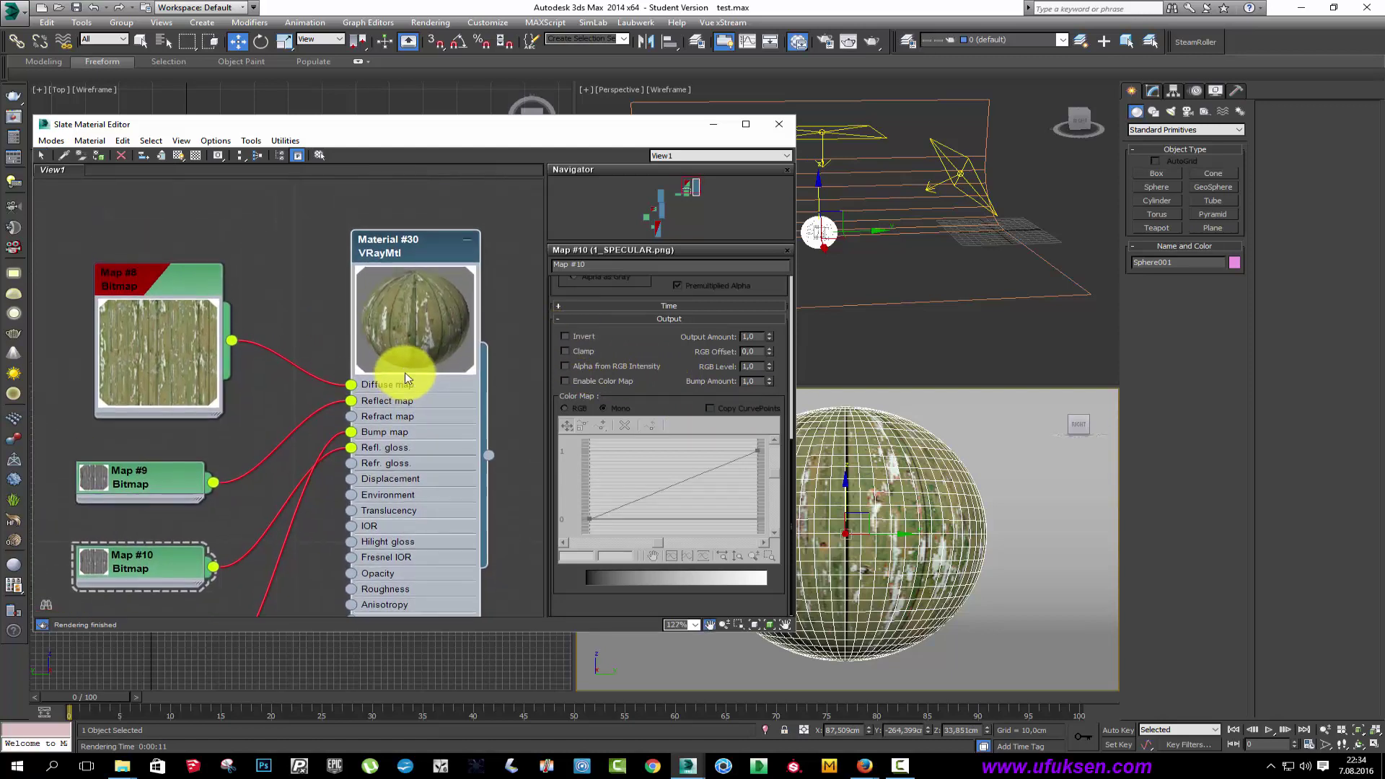
pyautogui.moveTo(393, 316); pyautogui.dragTo(535, 340, button='middle')
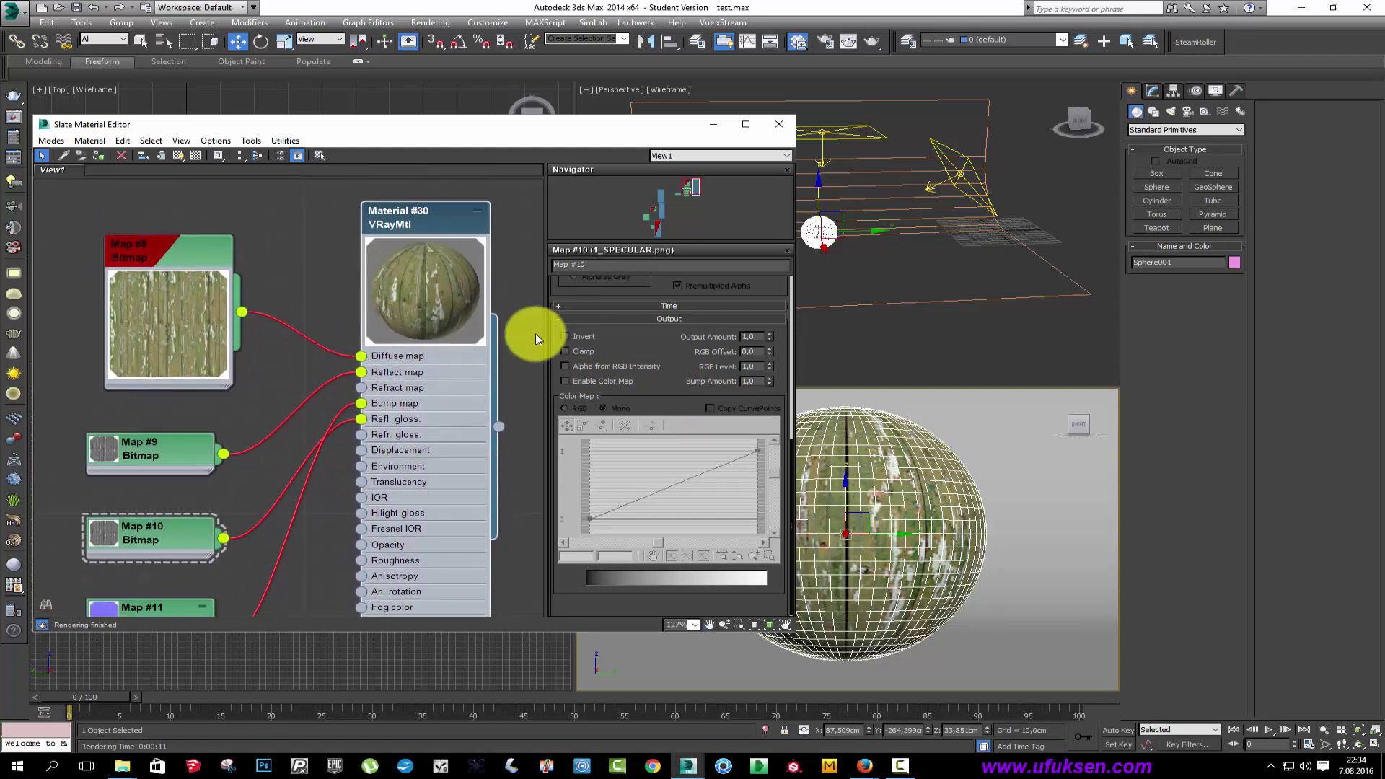
pyautogui.click(566, 336)
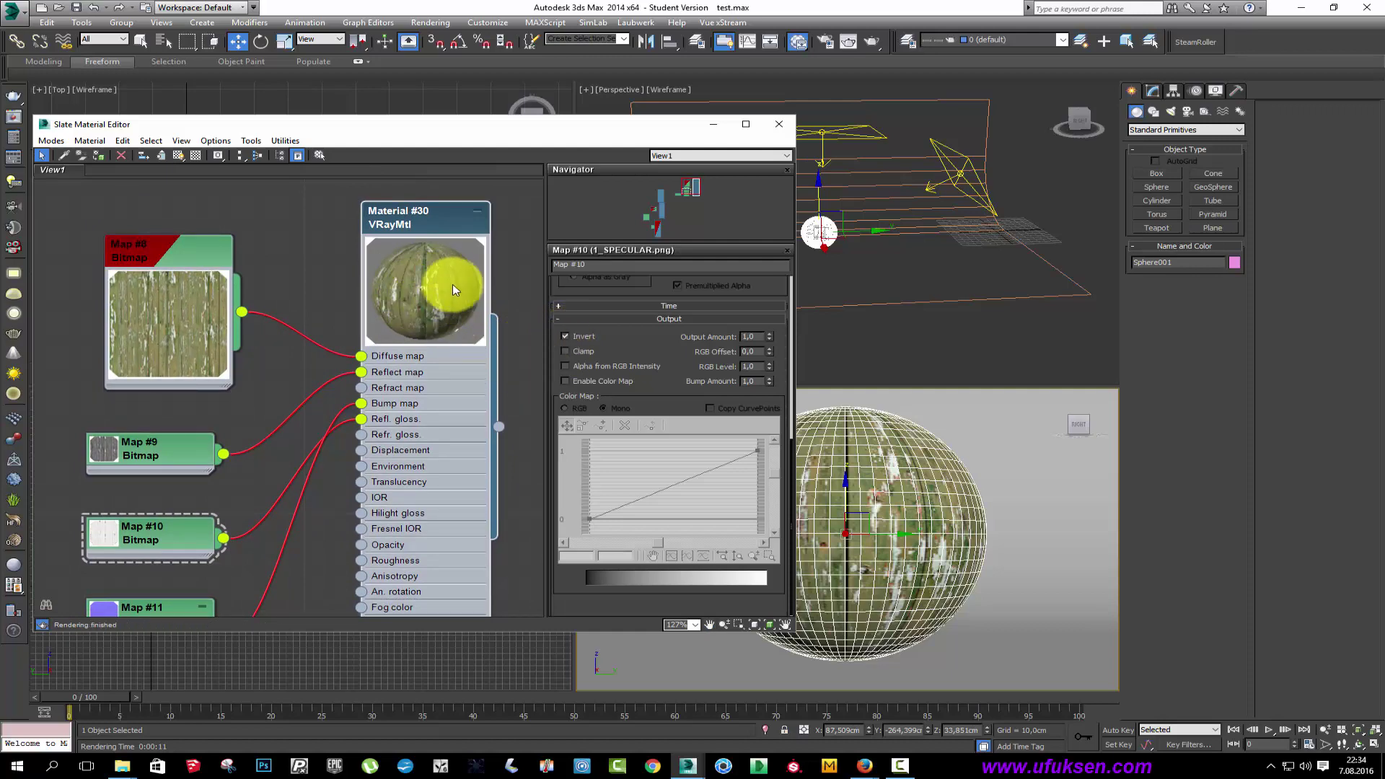
pyautogui.scroll(2, 415, 282)
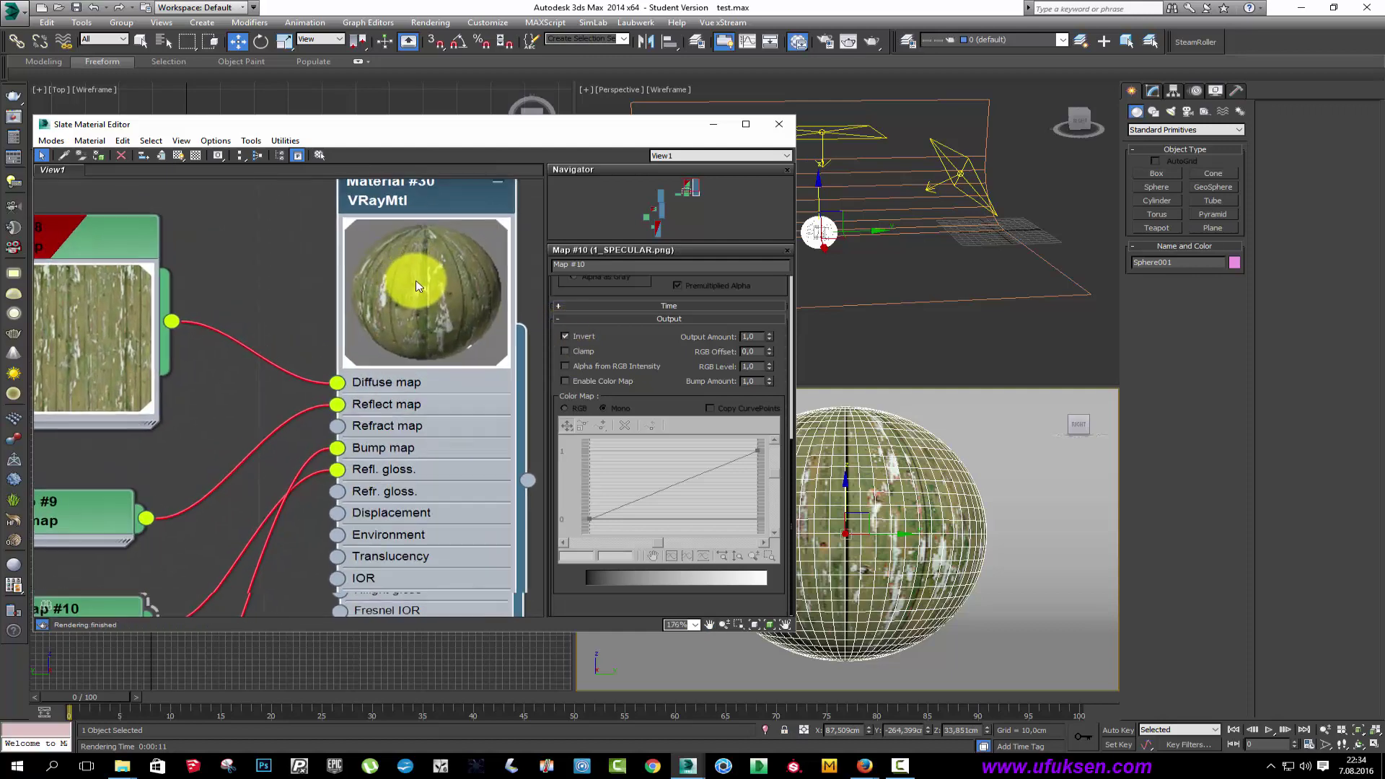
pyautogui.scroll(1, 416, 287)
pyautogui.scroll(-4, 419, 293)
pyautogui.moveTo(419, 293); pyautogui.dragTo(415, 301, button='middle')
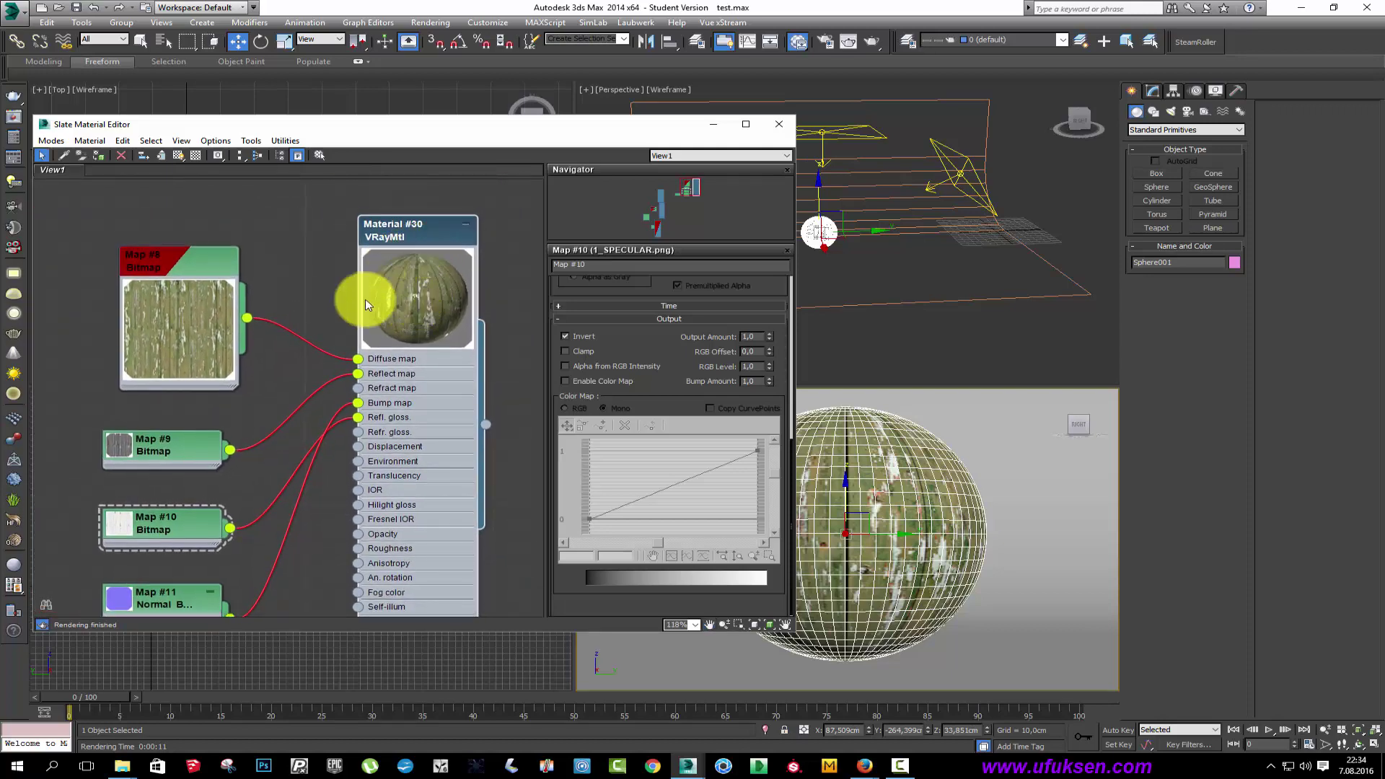
# Re-render the sphere with inverted Map #10, then bring the Slate editor back in front.
pyautogui.click(874, 41)
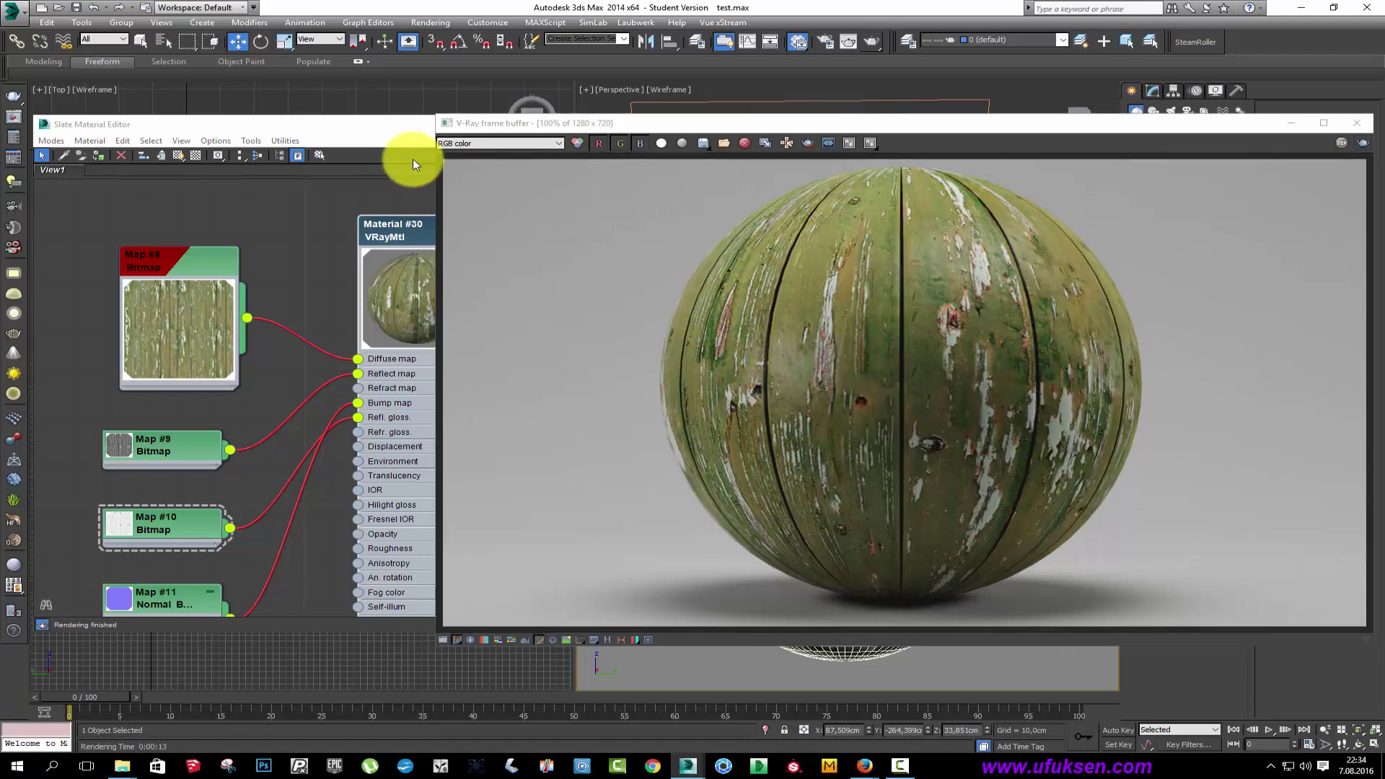
pyautogui.click(402, 125)
pyautogui.moveTo(417, 126); pyautogui.dragTo(361, 112)
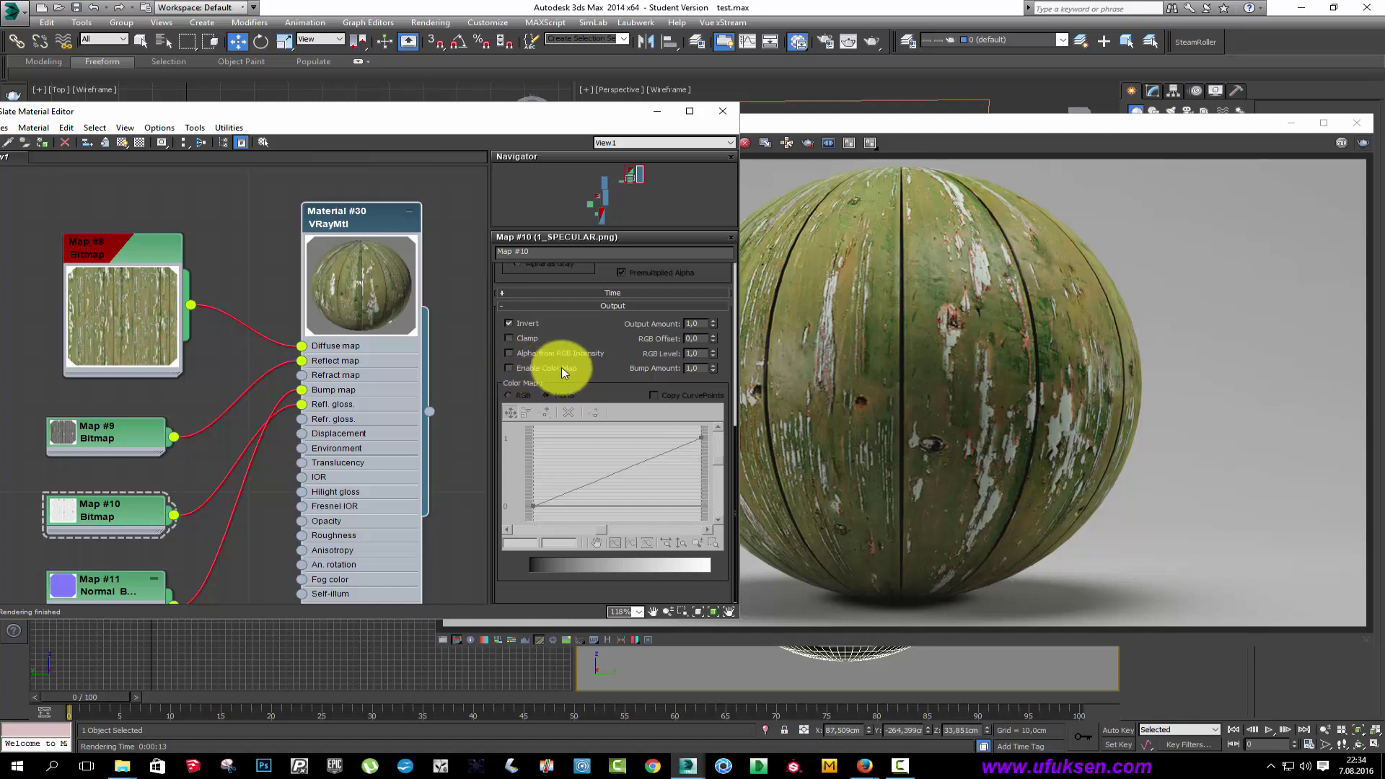
# Enable Map #10's Color Map and raise a new midpoint on the curve, then render.
pyautogui.click(510, 368)
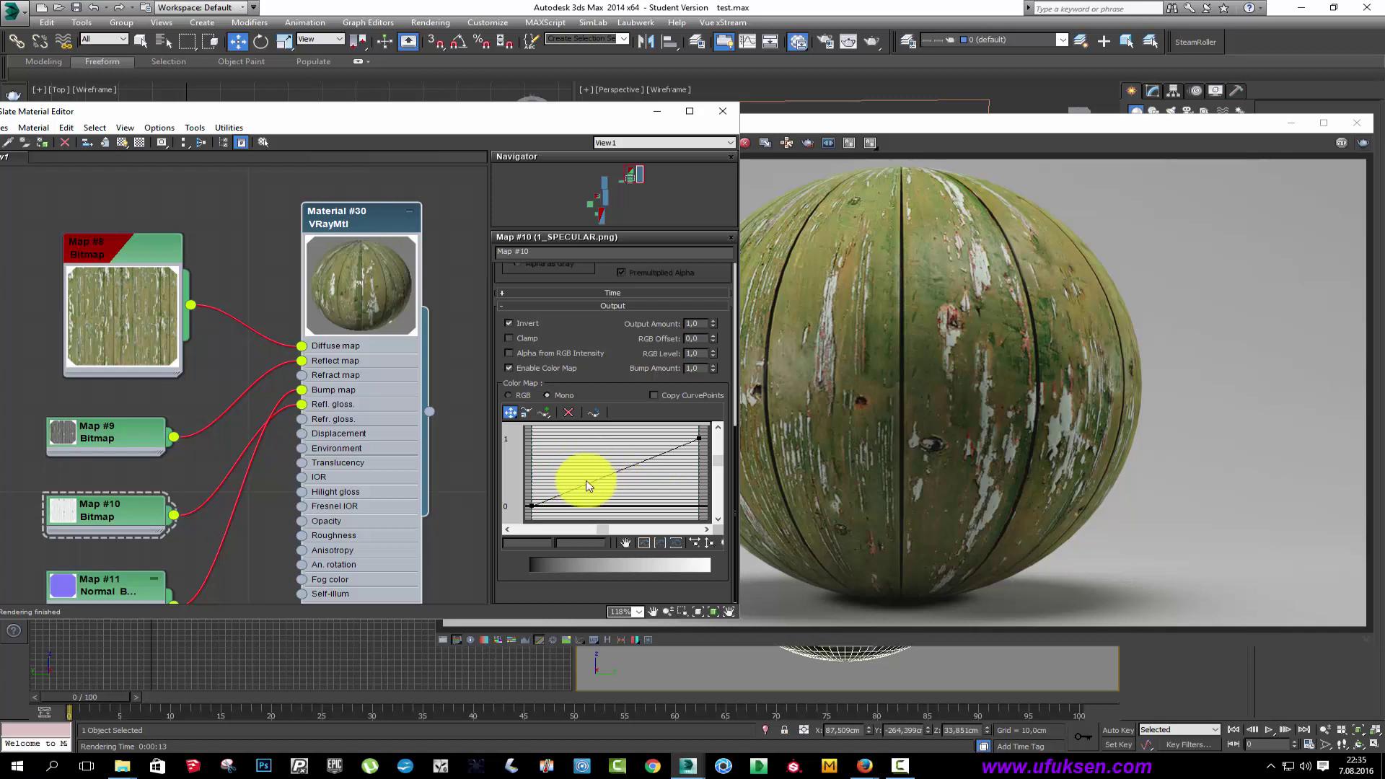
pyautogui.click(544, 411)
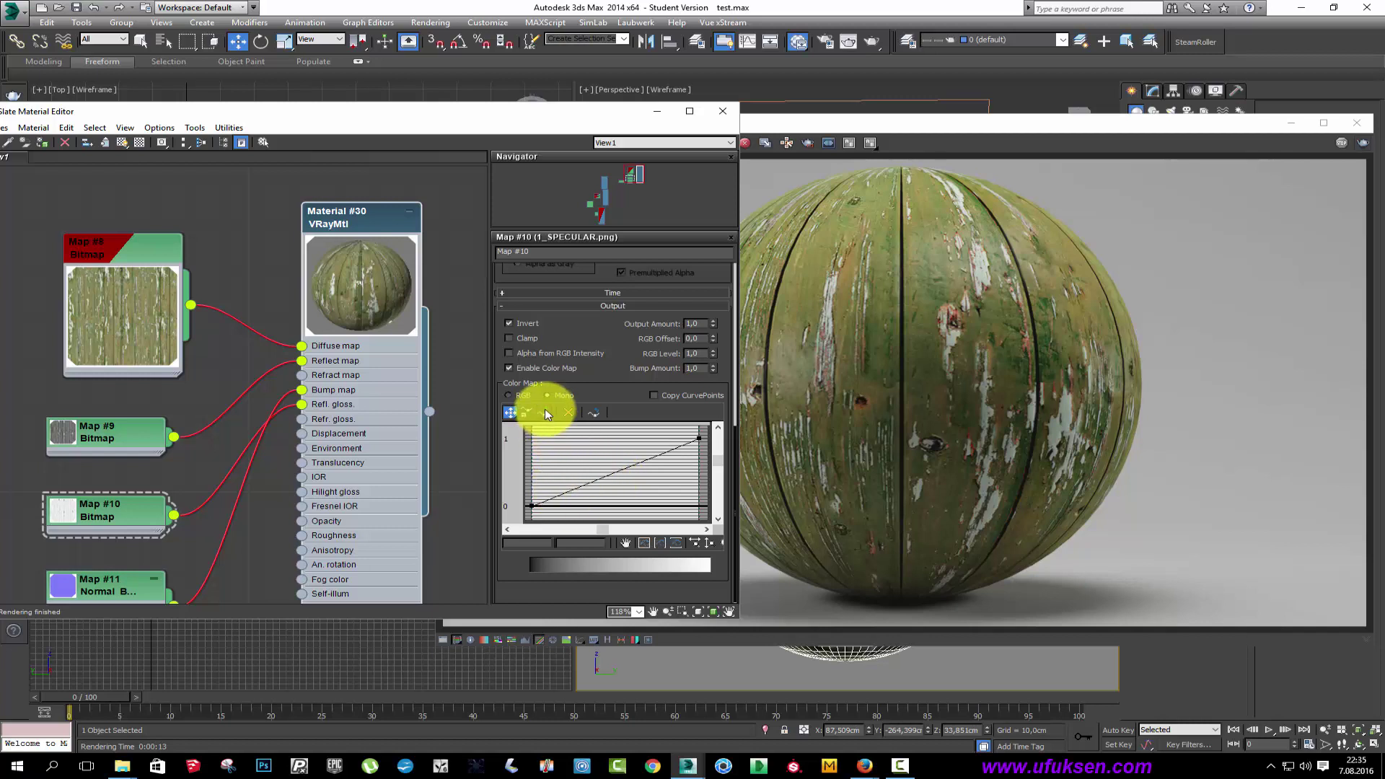
pyautogui.click(603, 473)
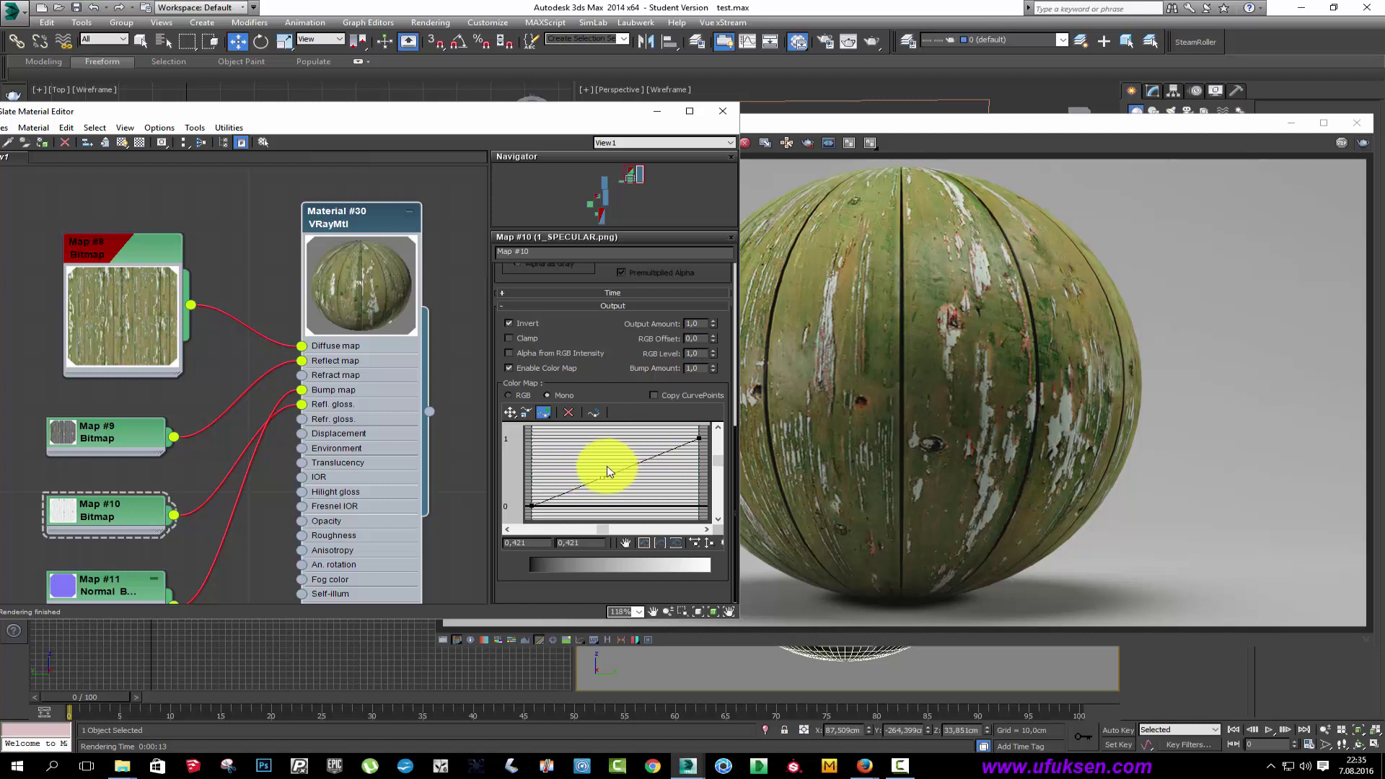
pyautogui.click(510, 413)
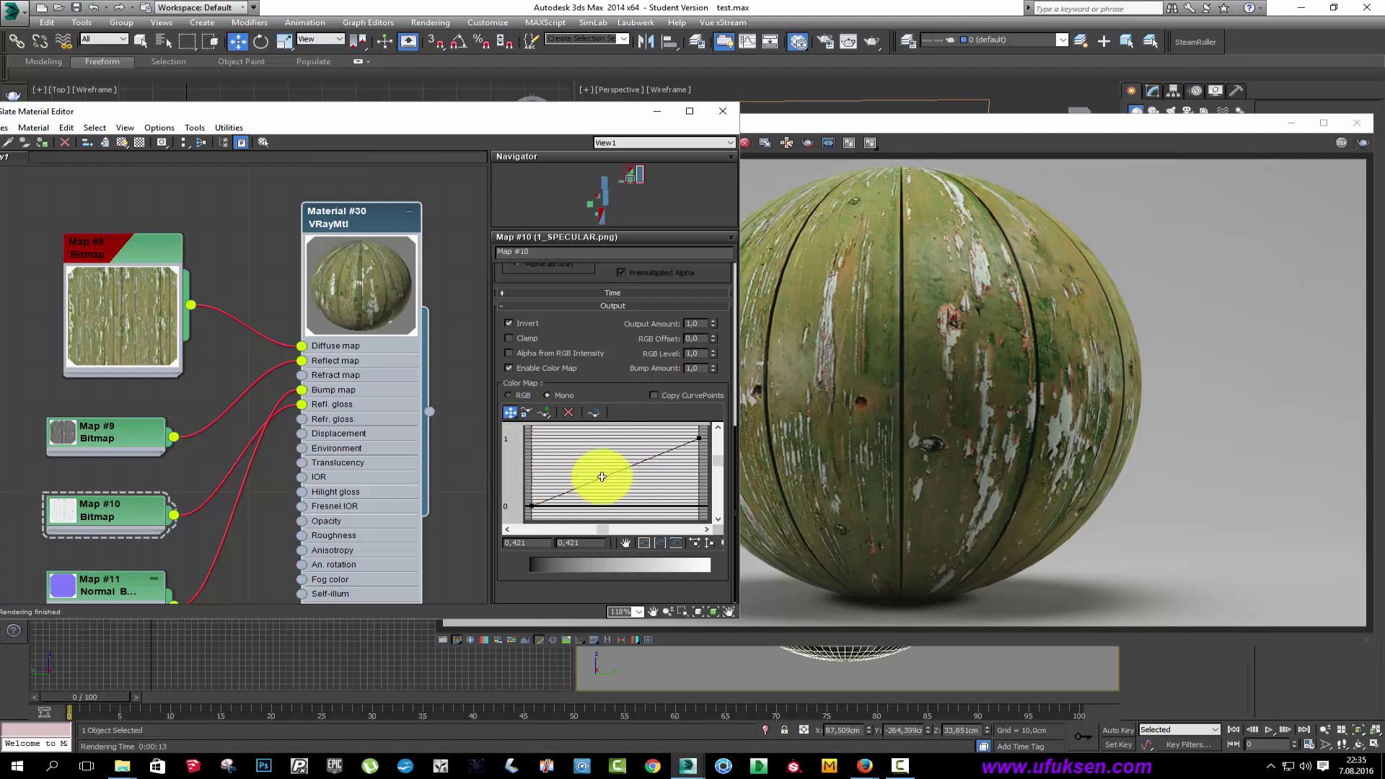
pyautogui.moveTo(601, 477); pyautogui.dragTo(603, 455)
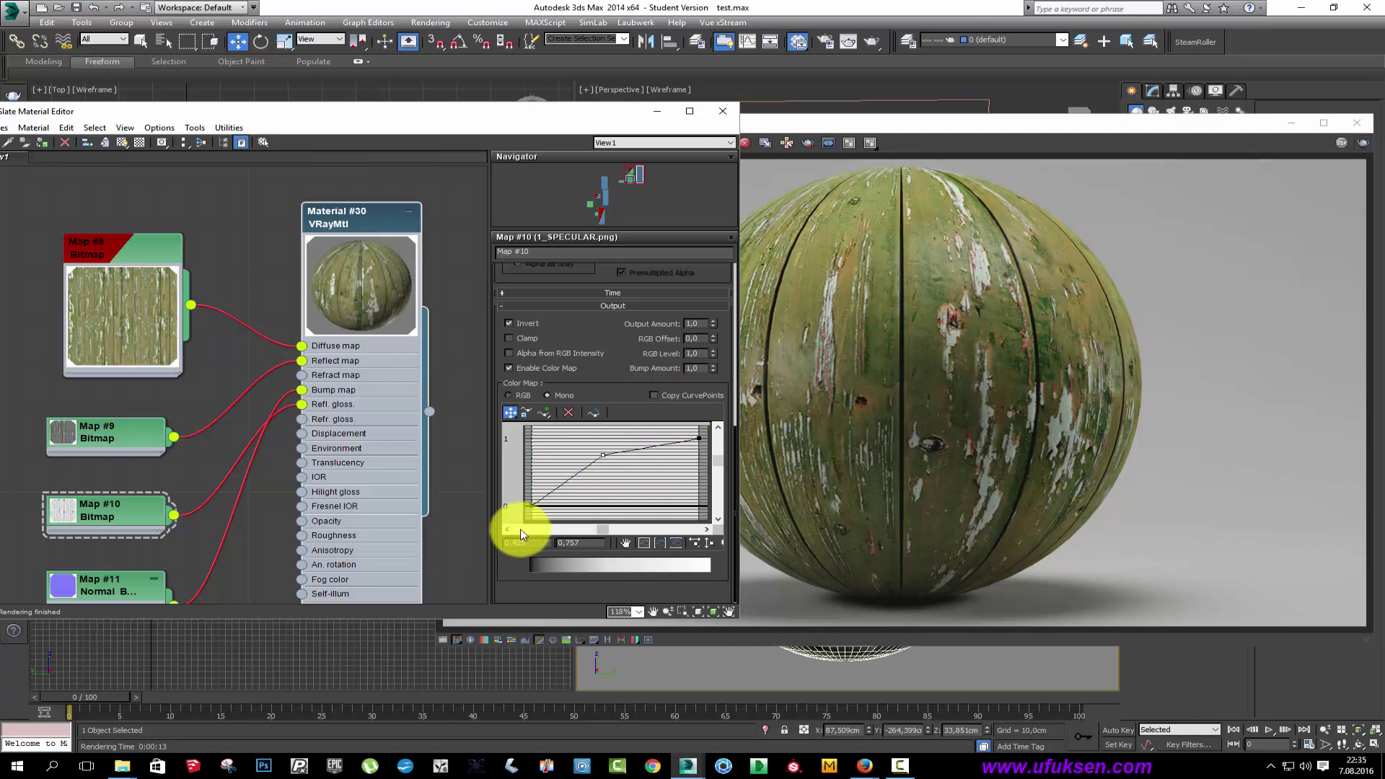
pyautogui.click(1363, 143)
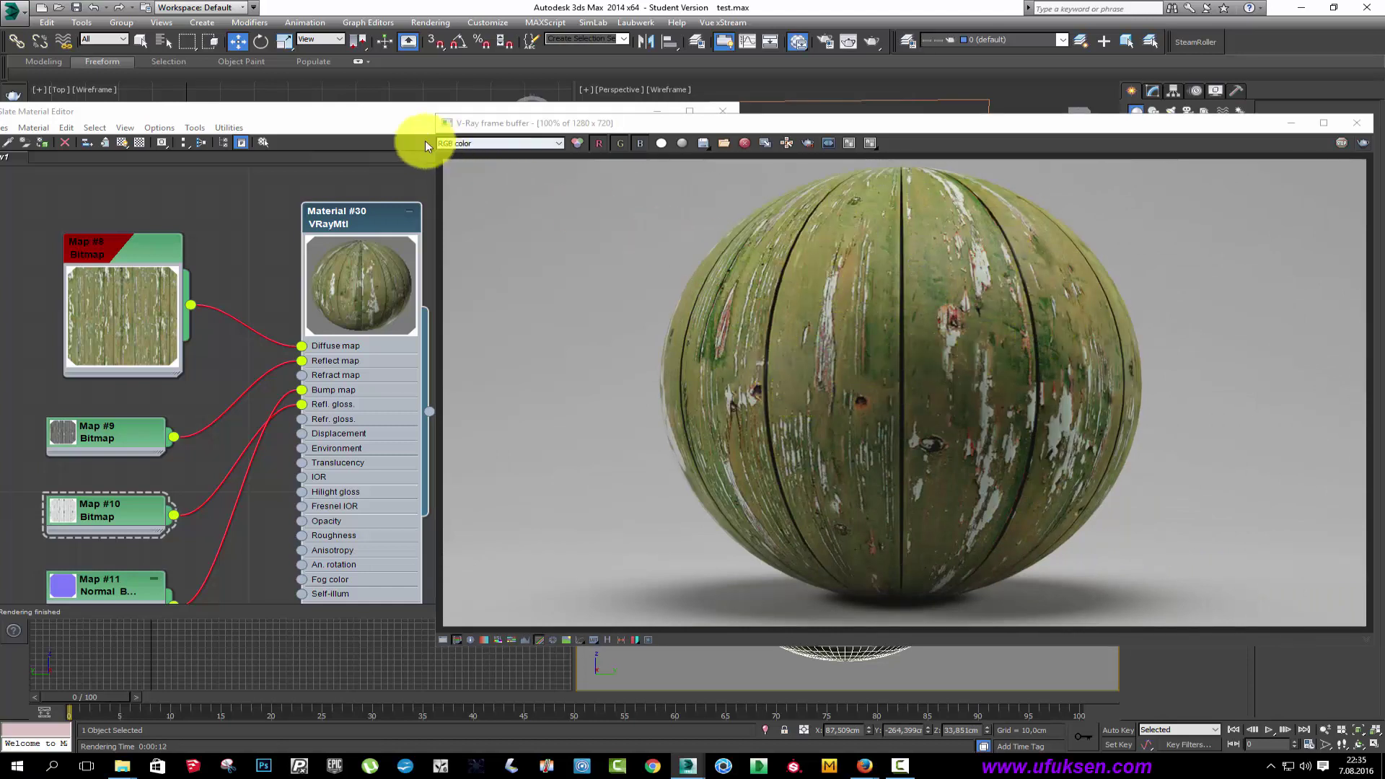
# Raise the curve point further as a Bezier-Smooth point with shaped handles, and re-render.
pyautogui.click(404, 116)
pyautogui.moveTo(566, 486); pyautogui.dragTo(608, 462)
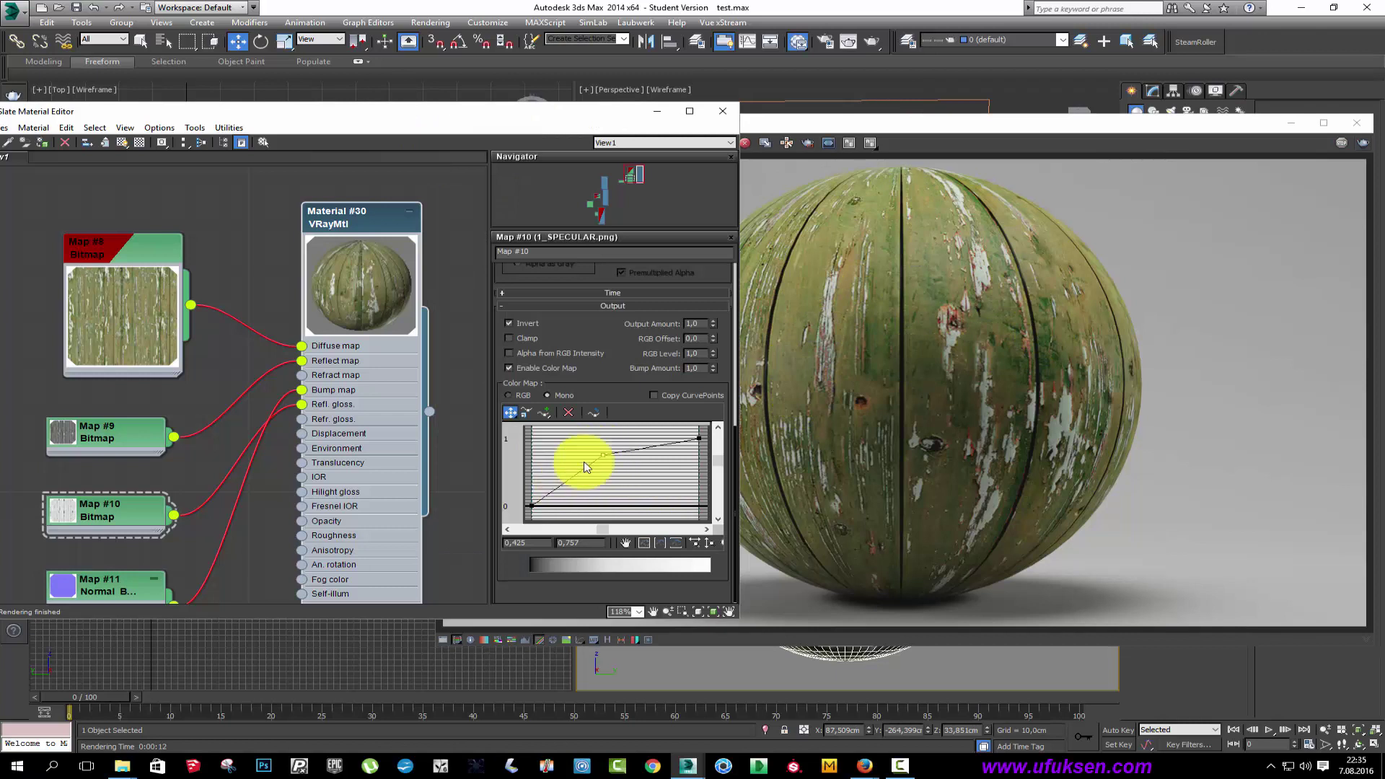
pyautogui.rightClick(603, 455)
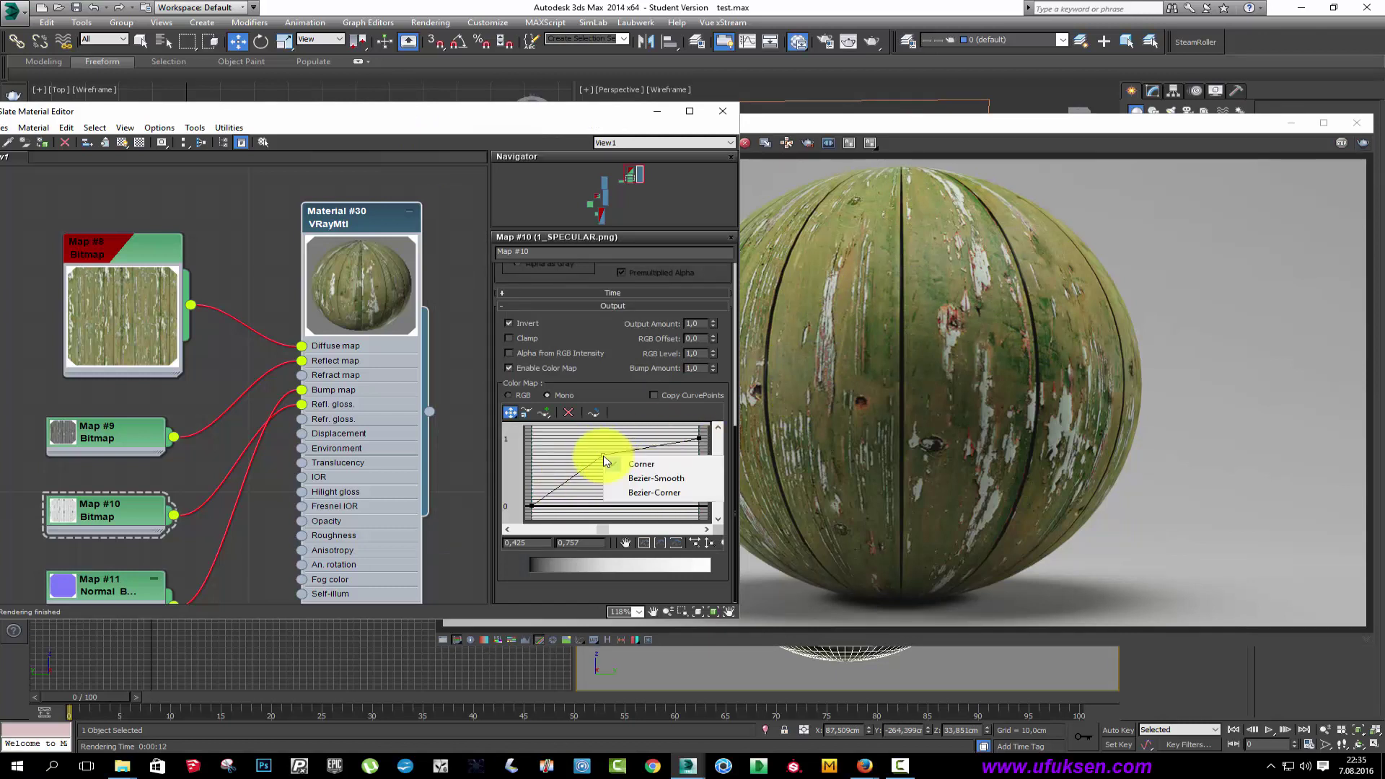
pyautogui.click(647, 478)
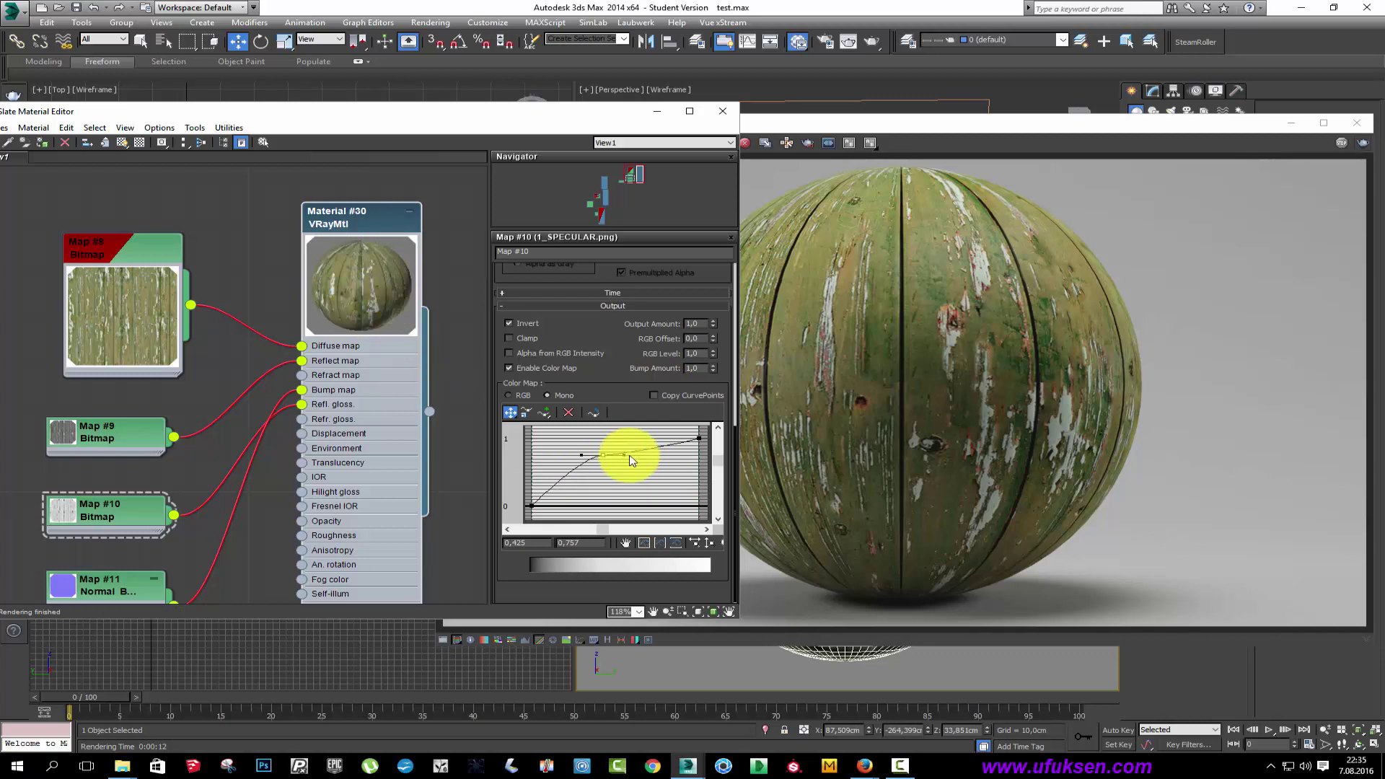
pyautogui.moveTo(632, 463); pyautogui.dragTo(665, 496)
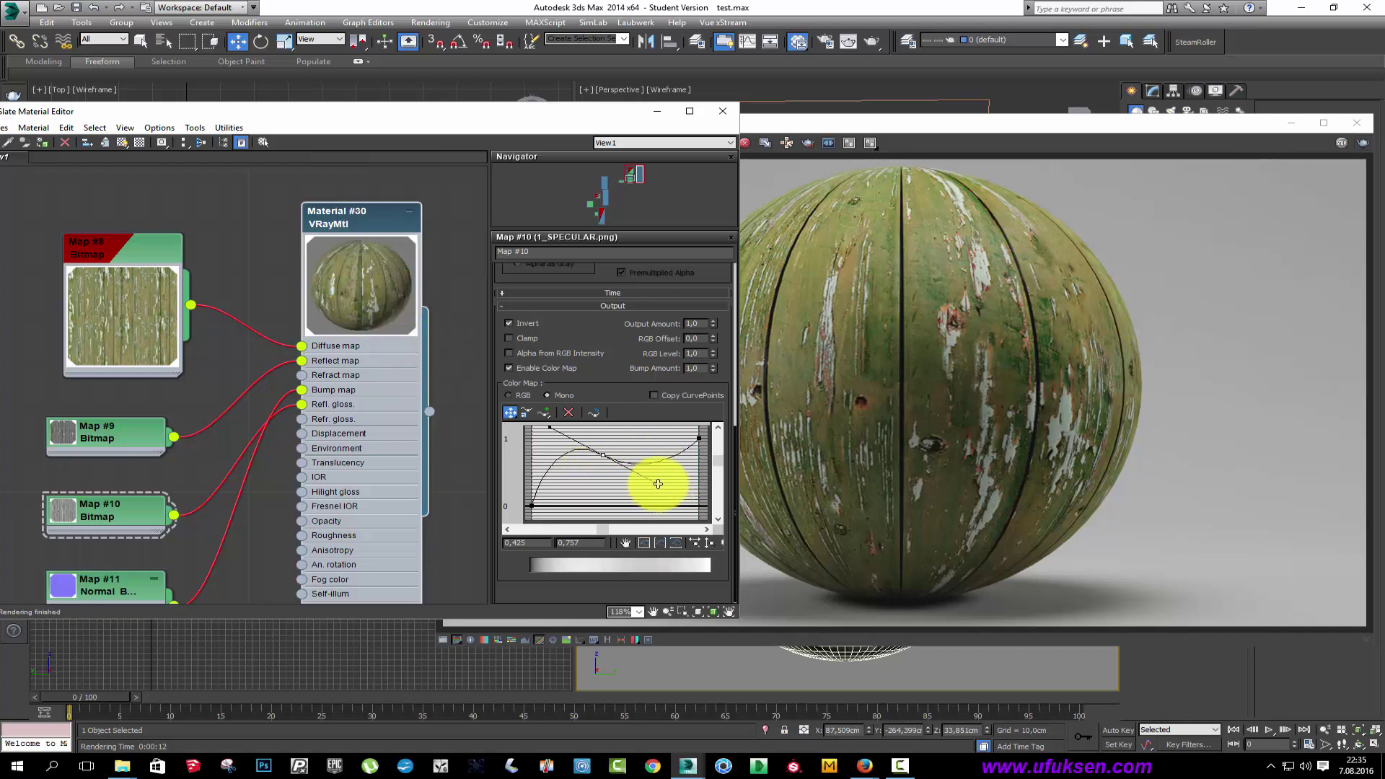
pyautogui.moveTo(655, 482); pyautogui.dragTo(645, 443)
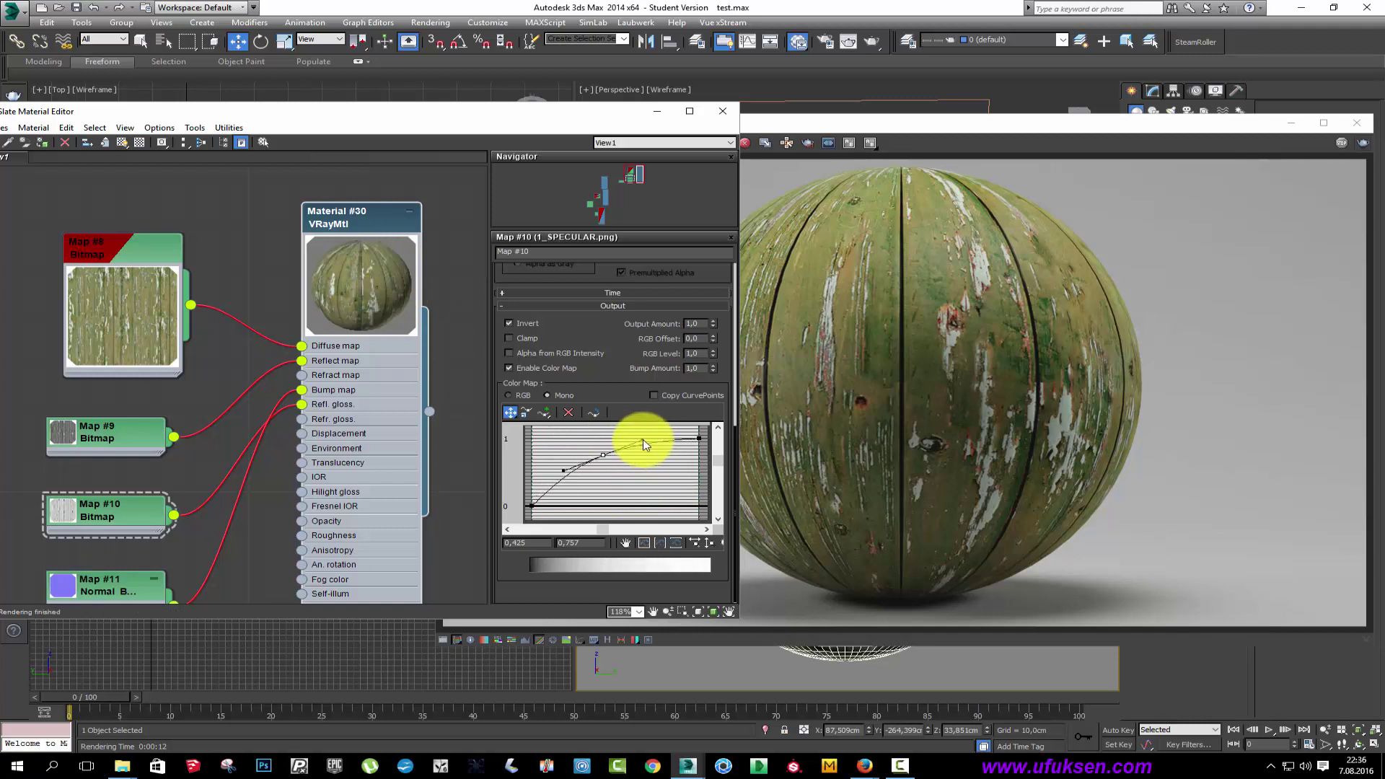
pyautogui.moveTo(602, 456); pyautogui.dragTo(612, 480)
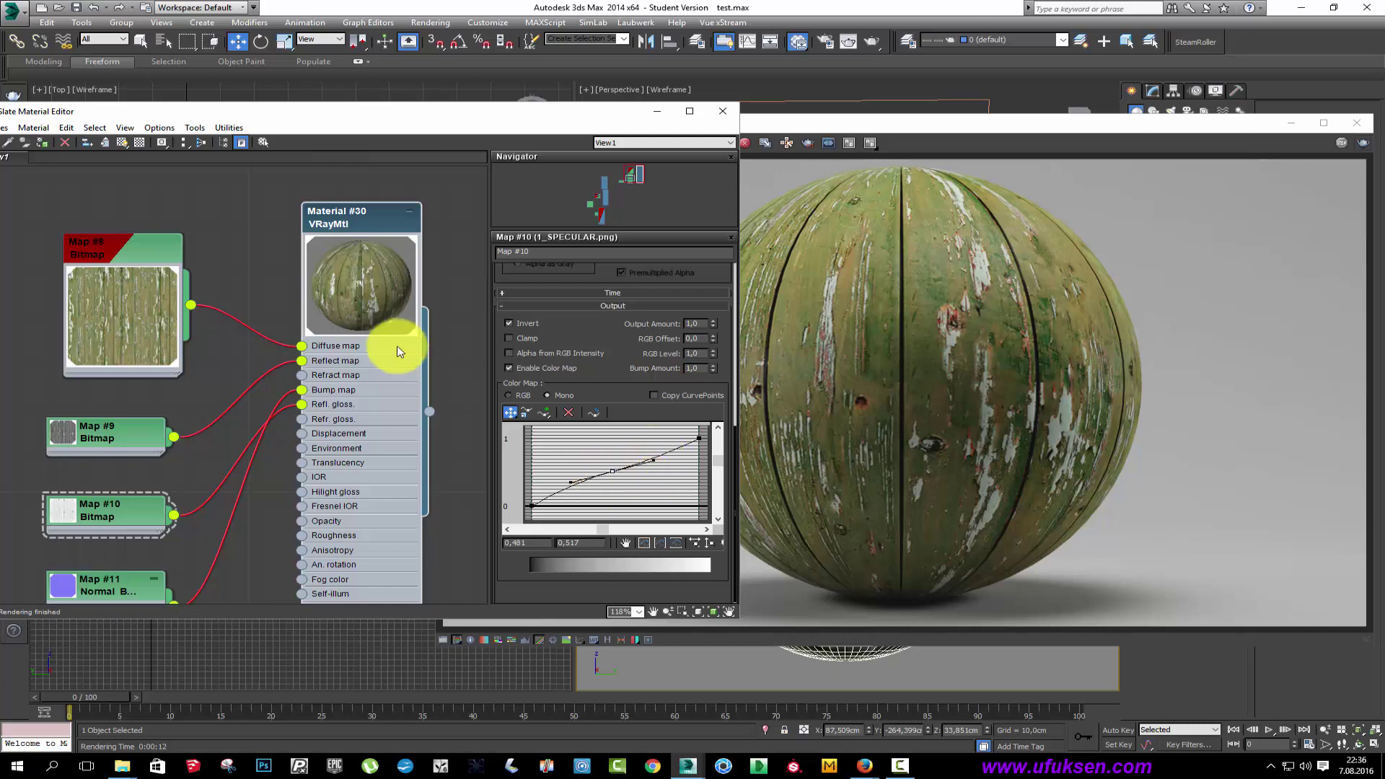
pyautogui.click(1363, 144)
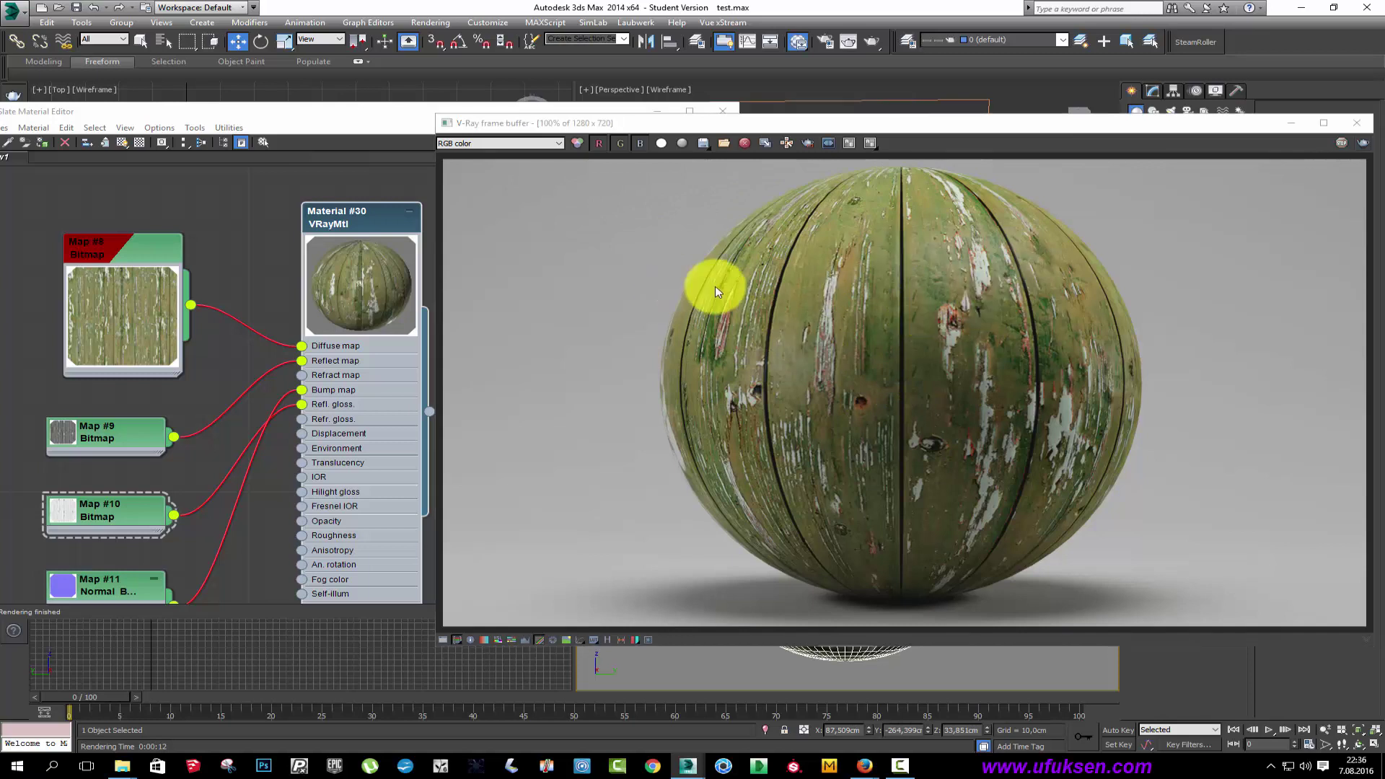
# Lower Map #10's Output Amount to about 0.22 and re-render the wood sphere.
pyautogui.click(366, 126)
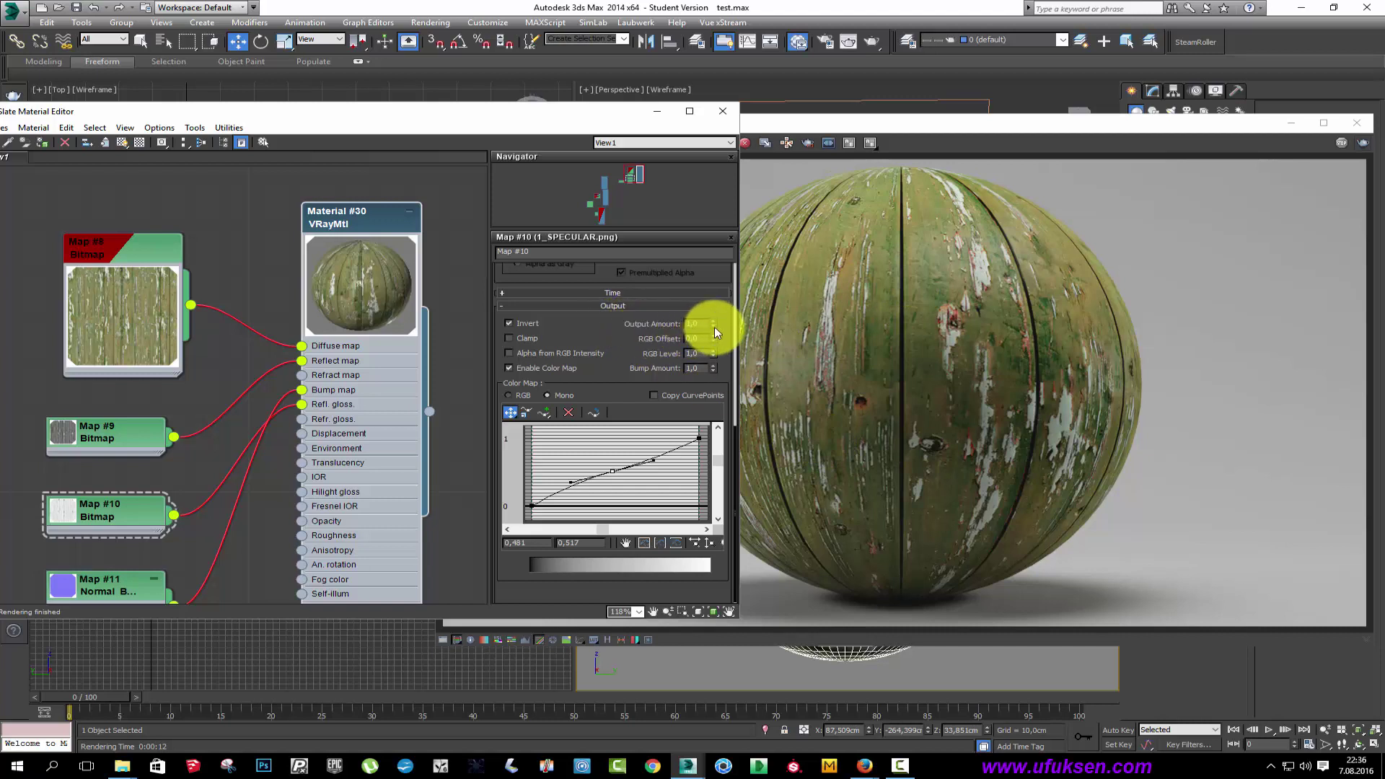
pyautogui.moveTo(713, 330); pyautogui.dragTo(643, 378)
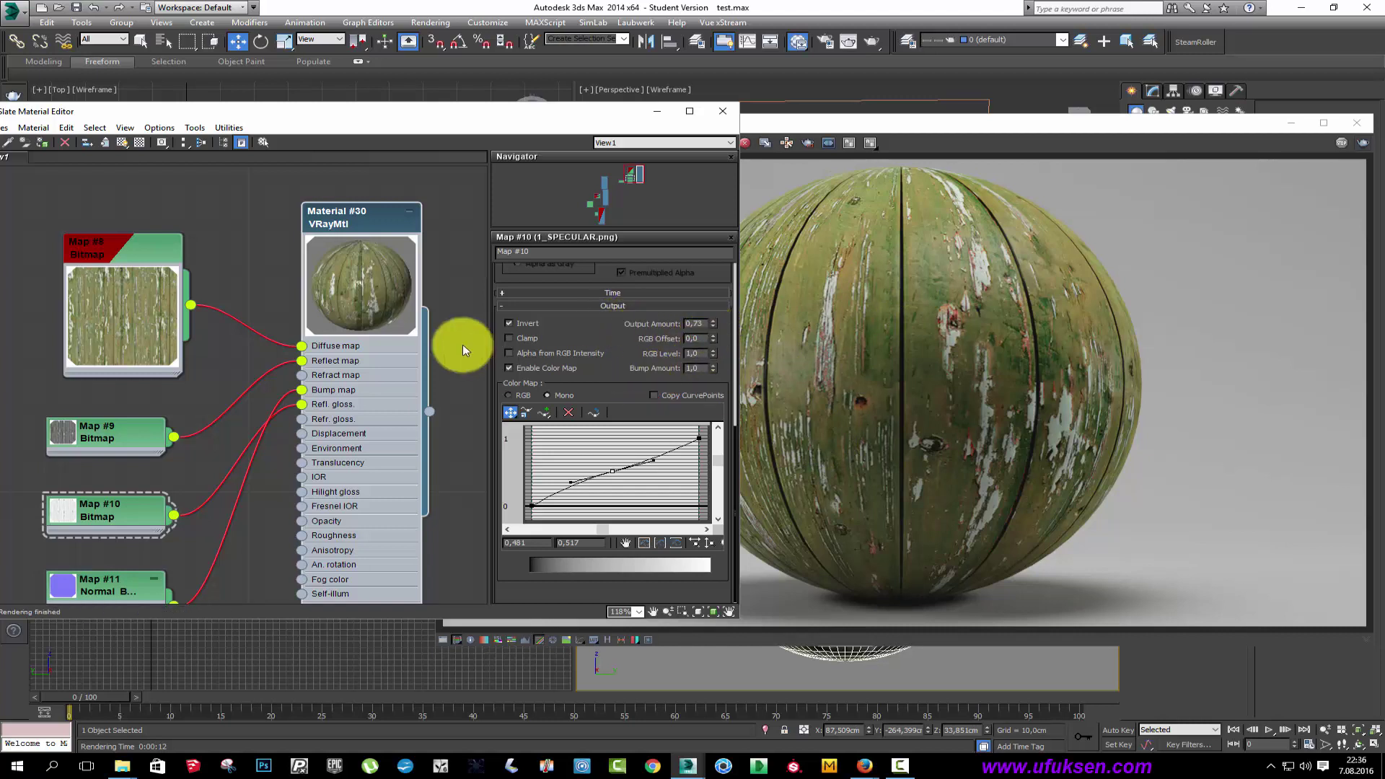
pyautogui.moveTo(716, 332)
pyautogui.mouseDown()
pyautogui.moveTo(711, 353)
pyautogui.moveTo(713, 333)
pyautogui.mouseUp()
pyautogui.write('0,22')
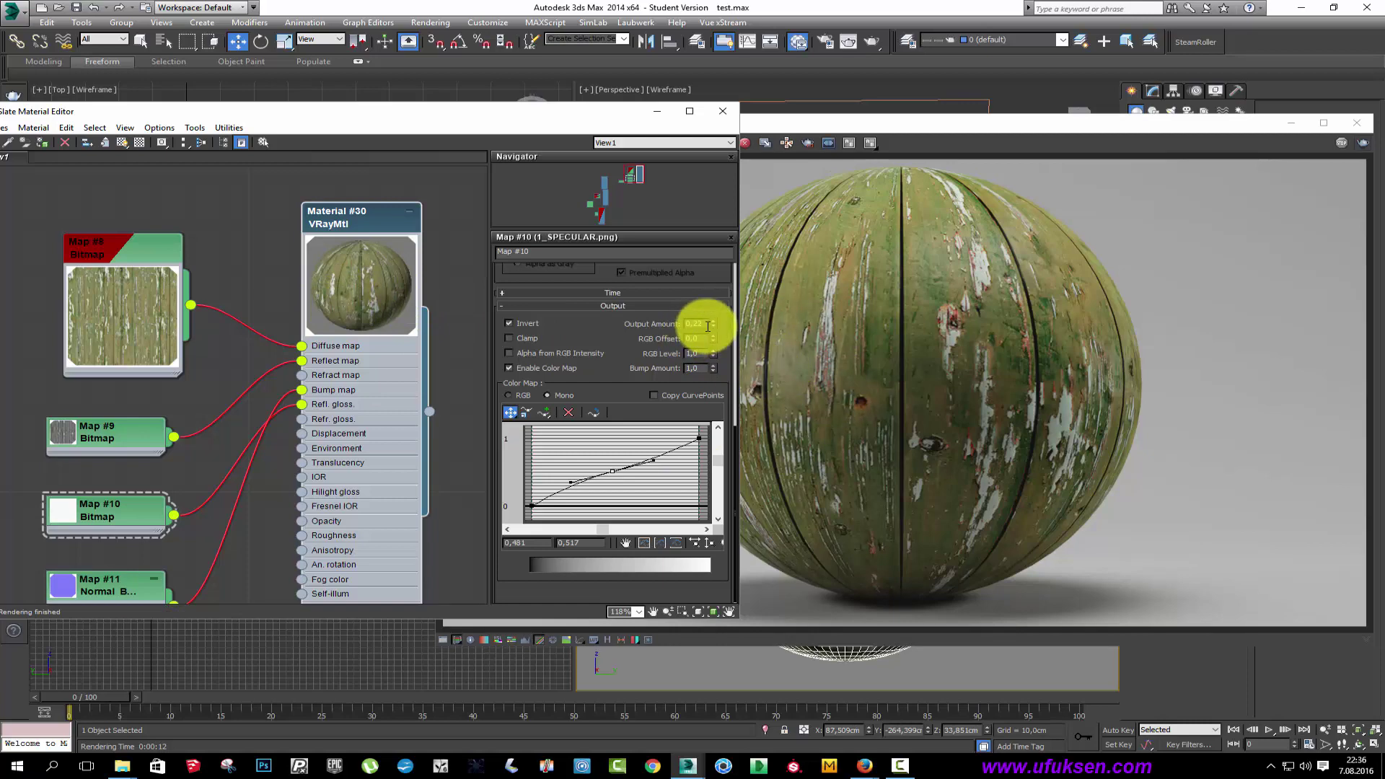
pyautogui.click(1341, 142)
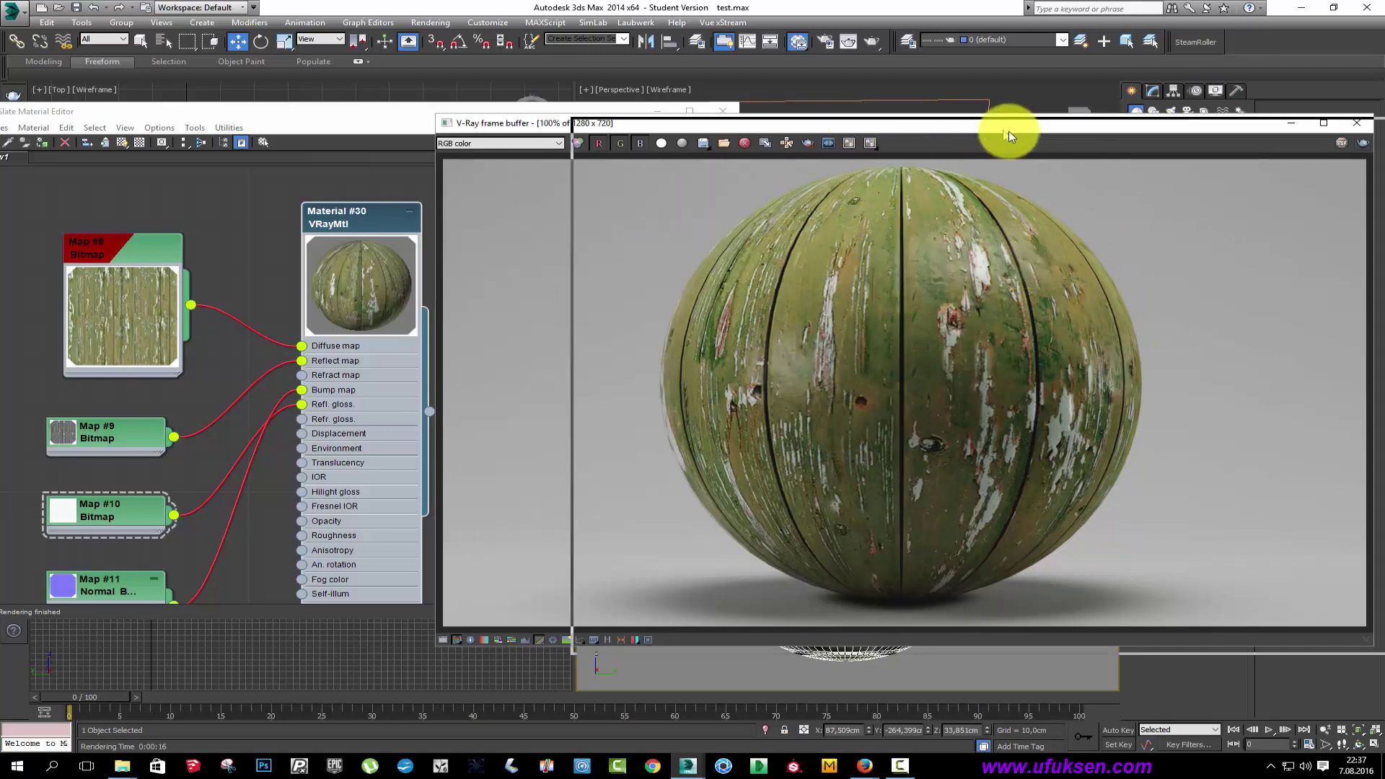
# Set Map #10's Output Amount to 0.12, flatten the curve's middle, and re-render.
pyautogui.moveTo(1014, 128); pyautogui.dragTo(1161, 133)
pyautogui.click(550, 329)
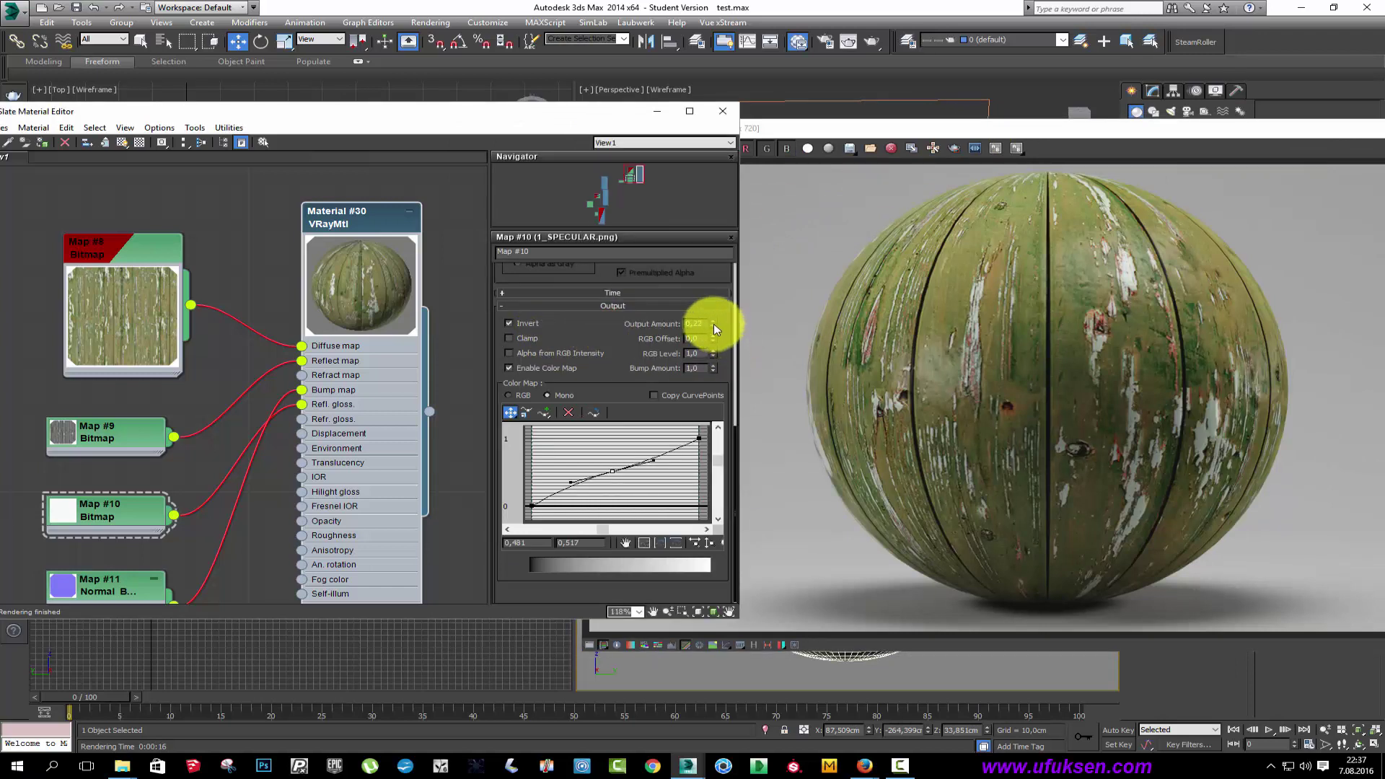
pyautogui.moveTo(713, 324)
pyautogui.mouseDown()
pyautogui.moveTo(708, 347)
pyautogui.moveTo(719, 308)
pyautogui.mouseUp()
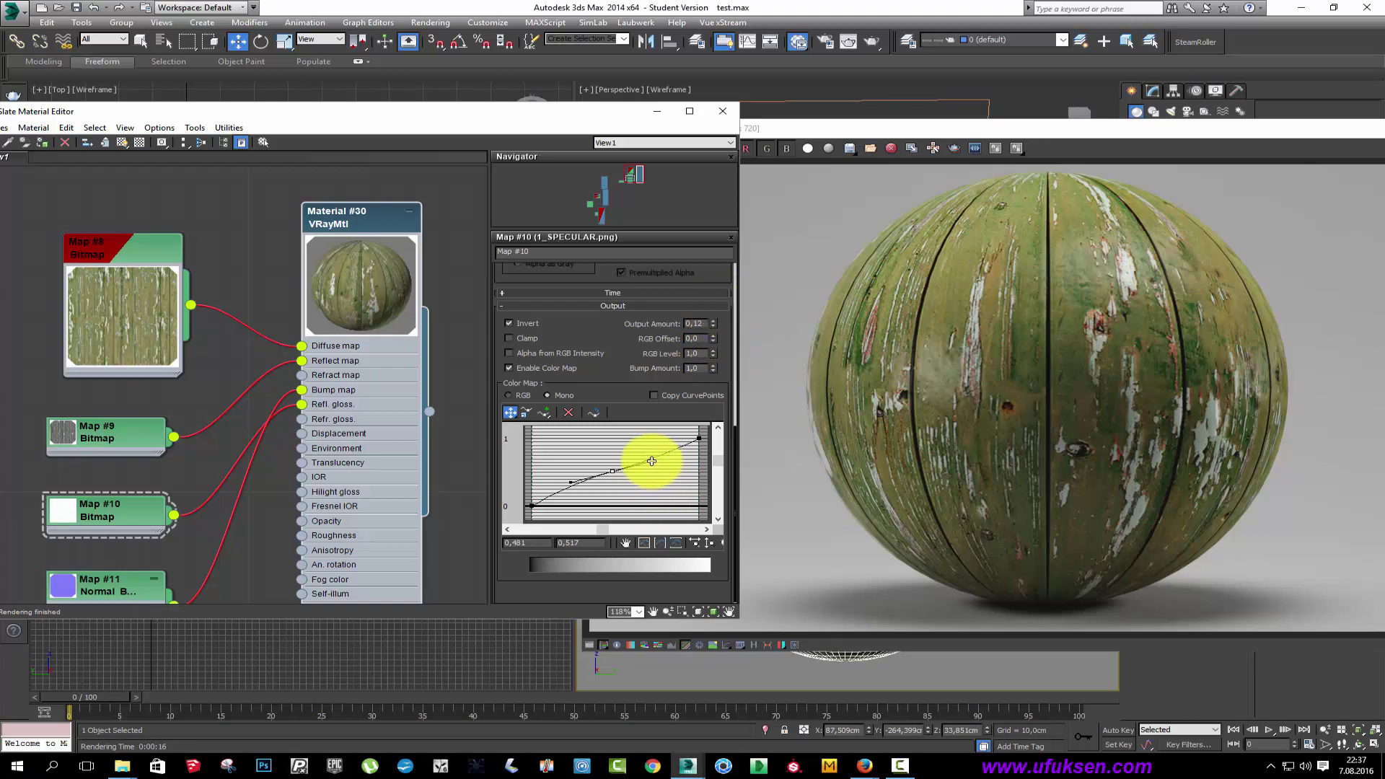
pyautogui.moveTo(652, 462)
pyautogui.mouseDown()
pyautogui.moveTo(660, 476)
pyautogui.moveTo(658, 455)
pyautogui.mouseUp()
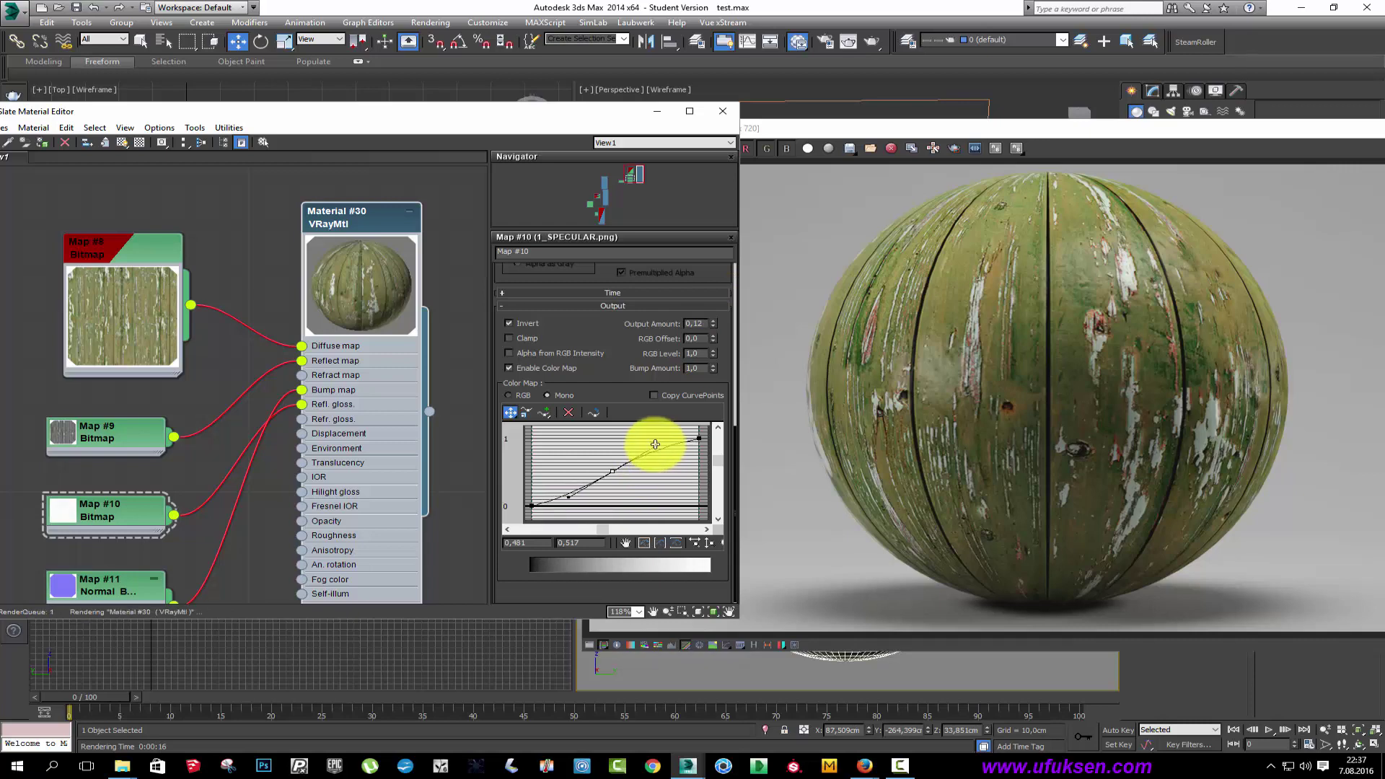
pyautogui.moveTo(1086, 132); pyautogui.dragTo(900, 130)
pyautogui.click(1291, 142)
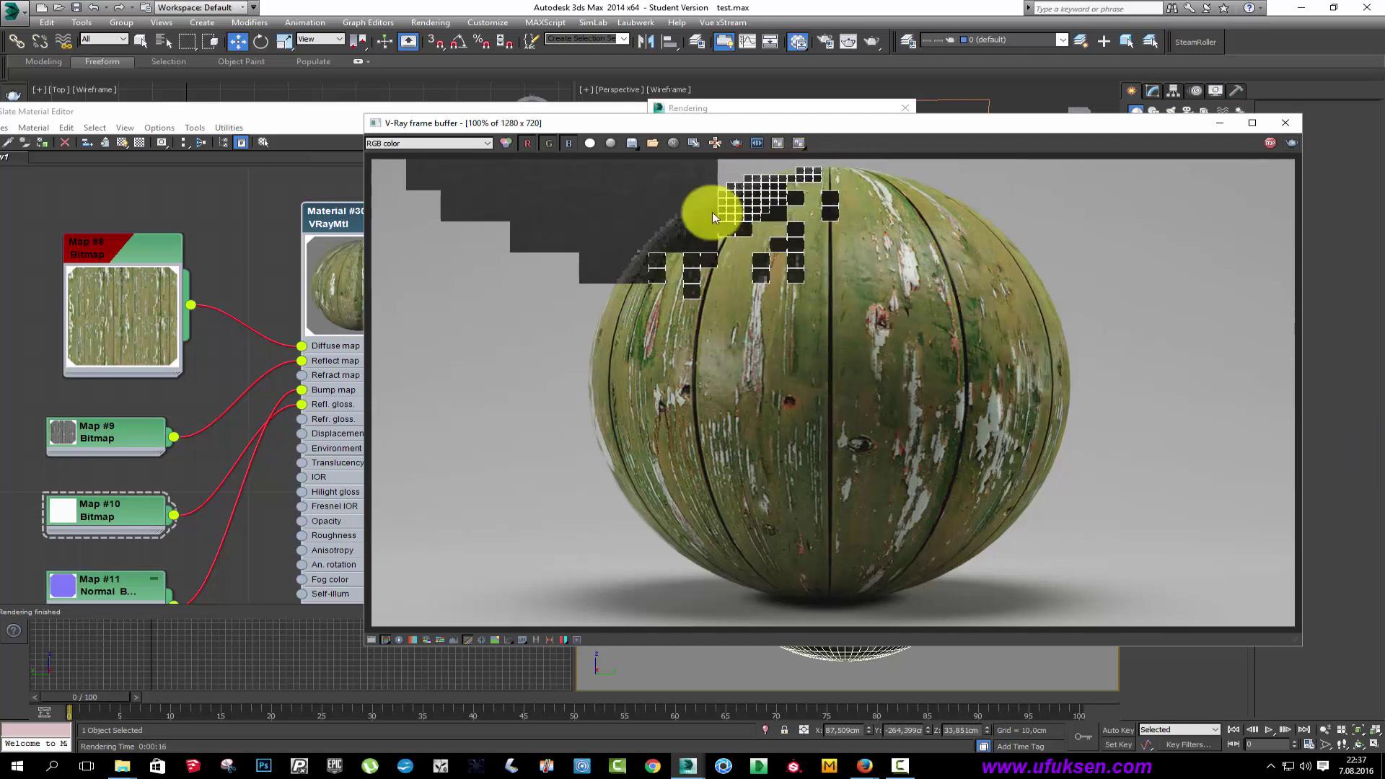
# Move the render window aside and select the Map #9 bitmap node.
pyautogui.moveTo(705, 126)
pyautogui.mouseDown()
pyautogui.moveTo(832, 132)
pyautogui.moveTo(765, 121)
pyautogui.mouseUp()
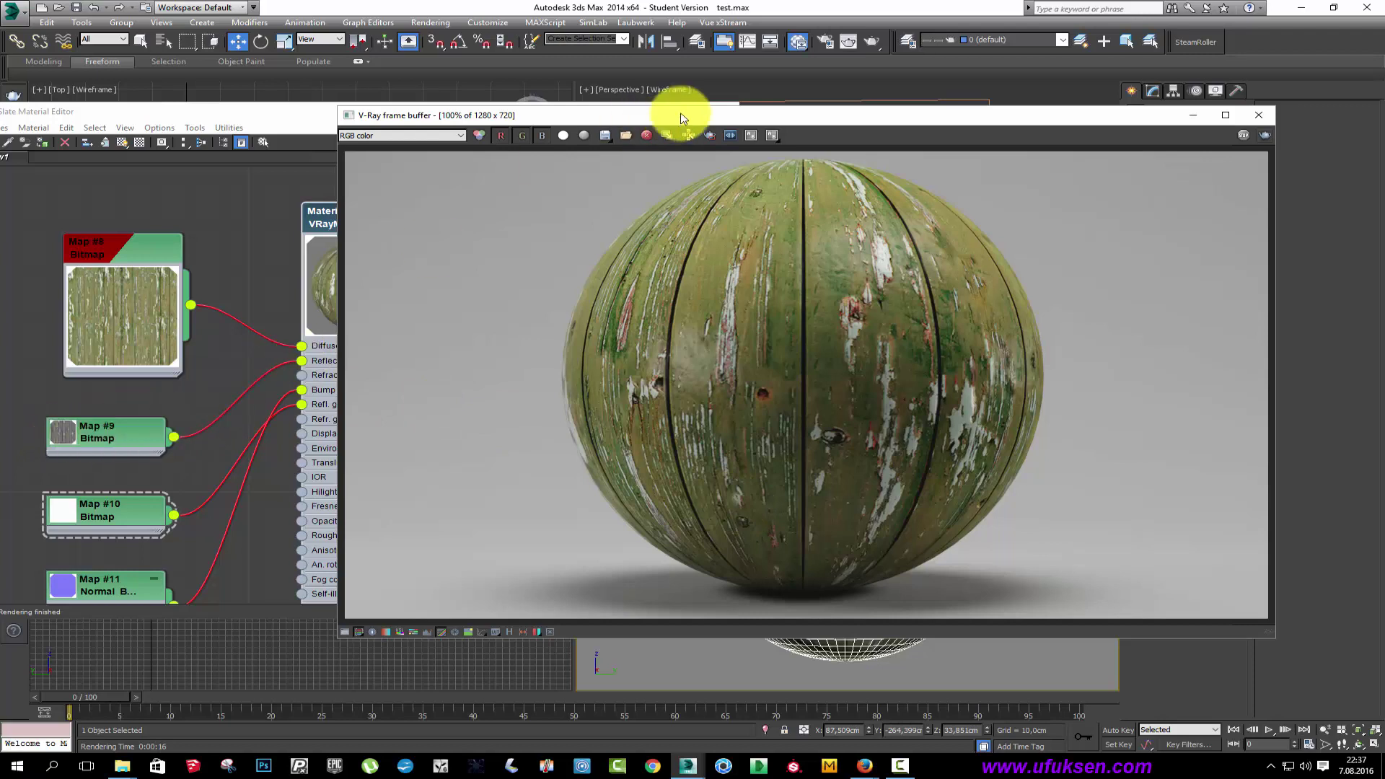
pyautogui.moveTo(683, 118); pyautogui.dragTo(795, 120)
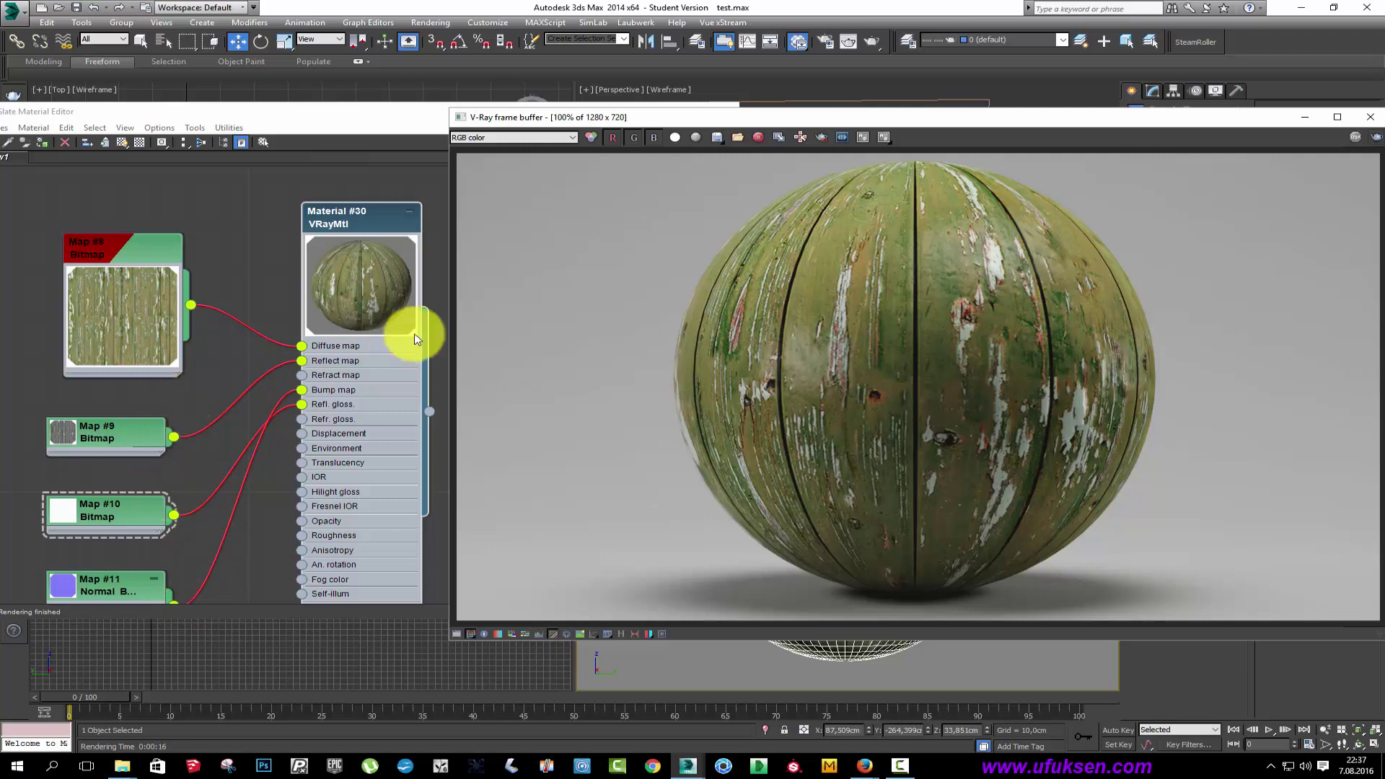
pyautogui.moveTo(165, 404); pyautogui.dragTo(28, 492)
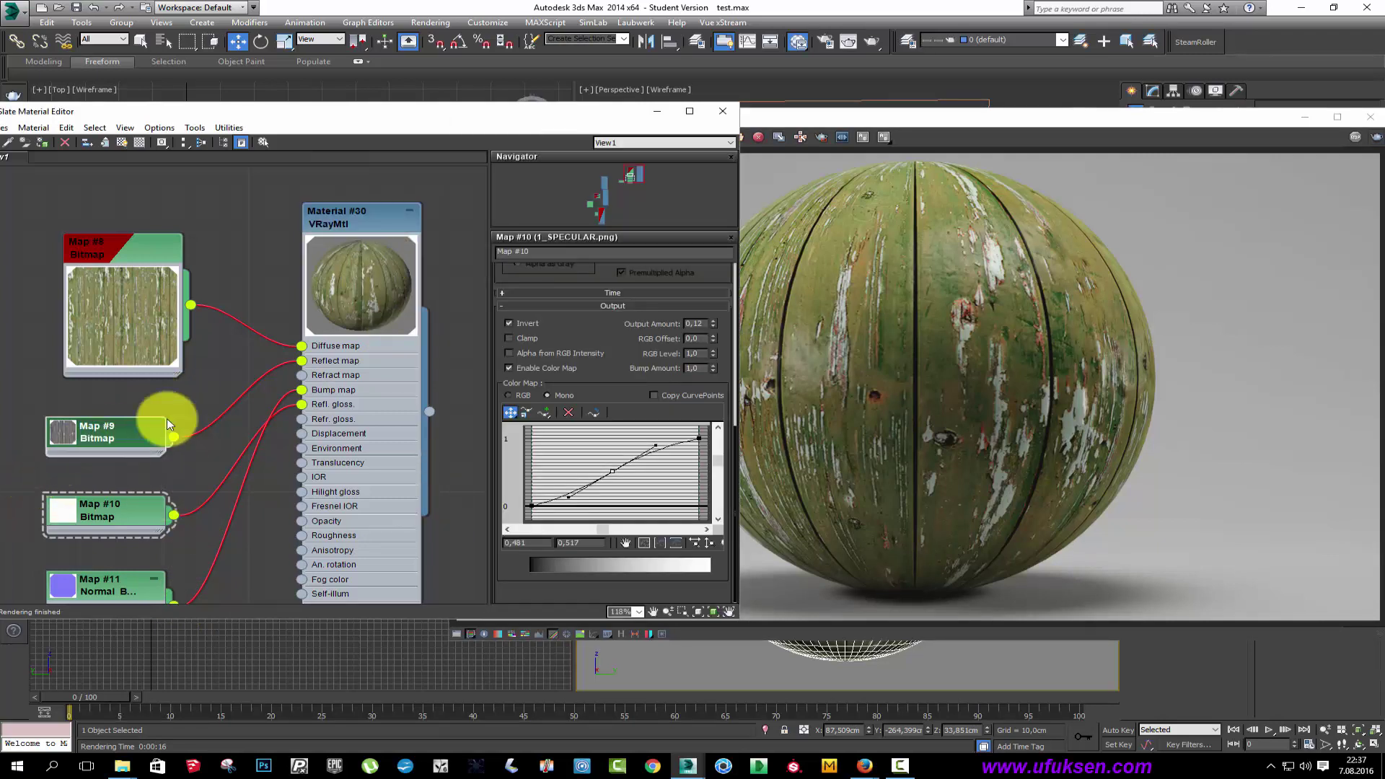
# Replace Map #9 with specular Map #10 in the Reflect map slot and render.
pyautogui.hotkey('ctrl', 'z')
pyautogui.moveTo(175, 517)
pyautogui.mouseDown()
pyautogui.moveTo(254, 382)
pyautogui.moveTo(301, 361)
pyautogui.mouseUp()
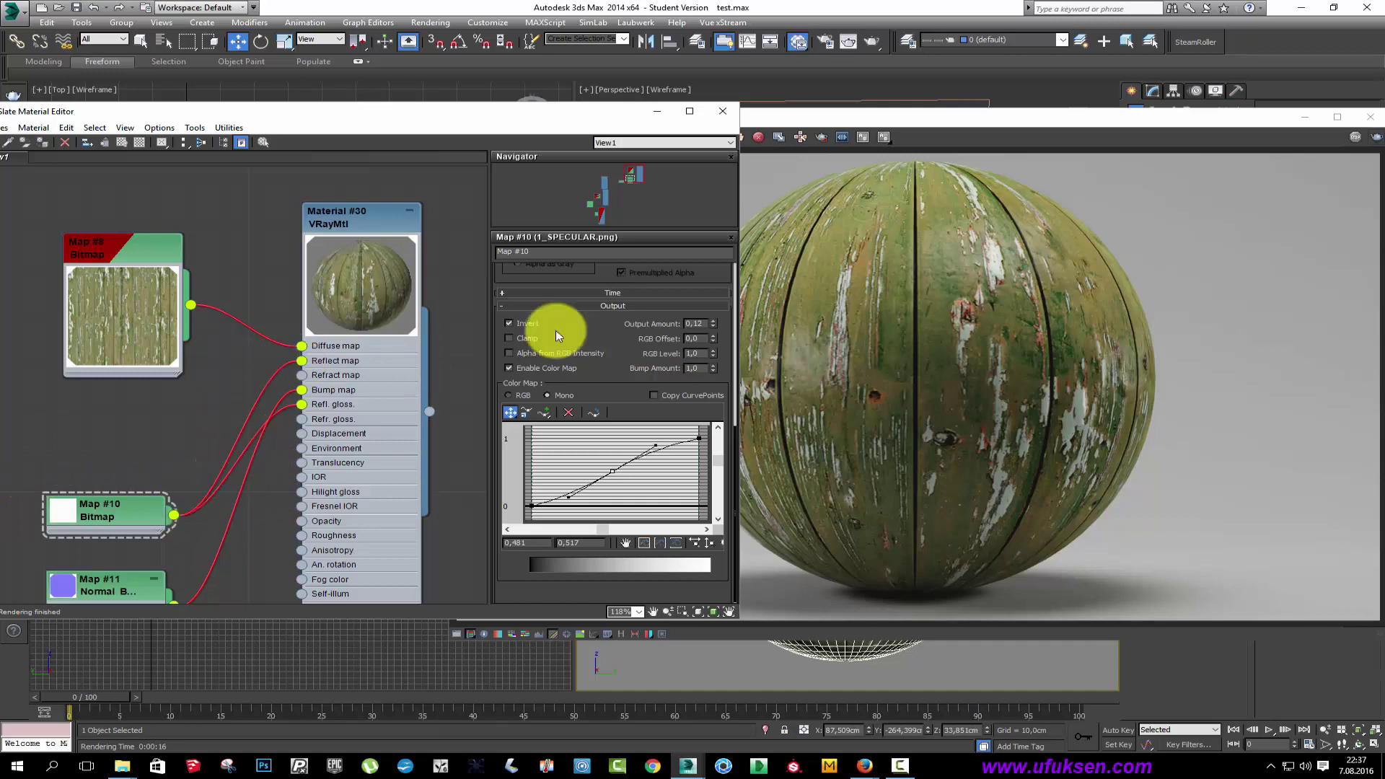
pyautogui.click(1010, 134)
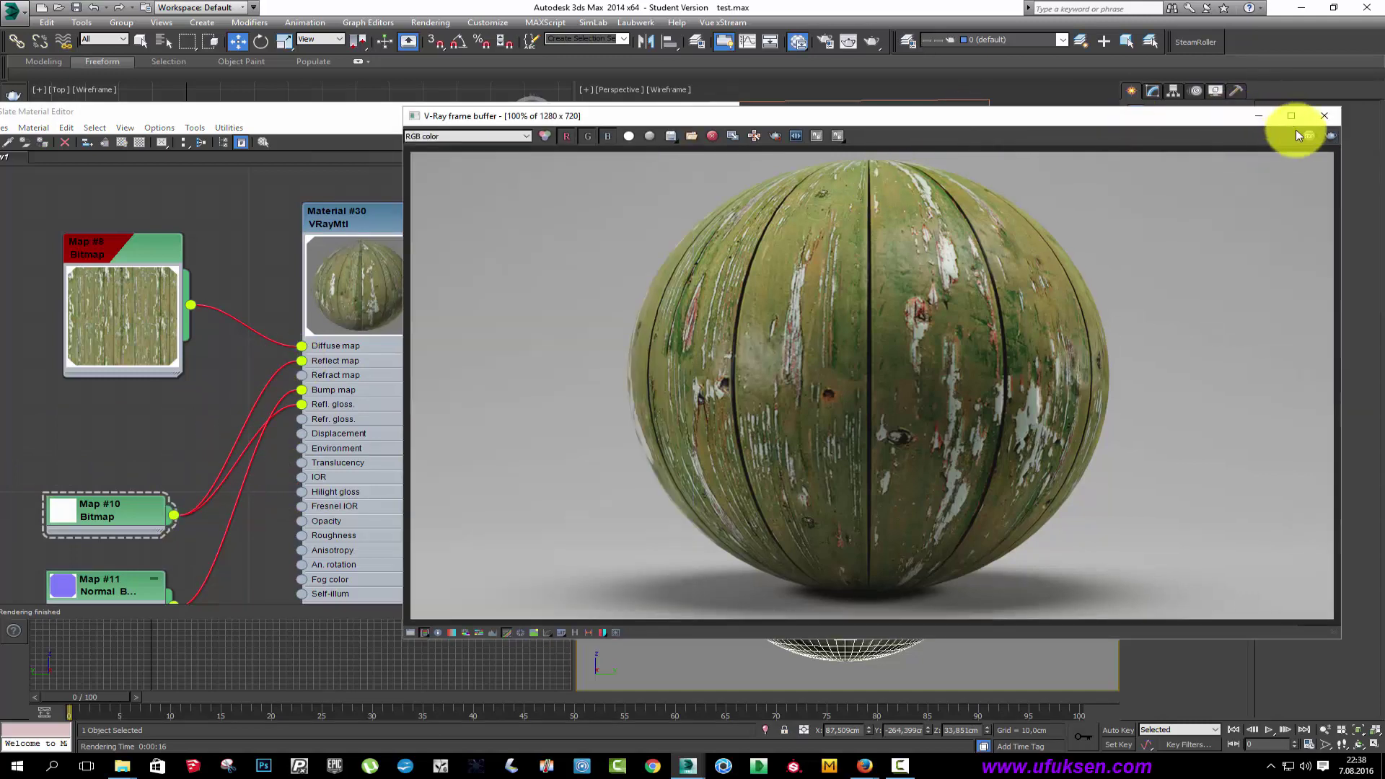
pyautogui.click(1327, 137)
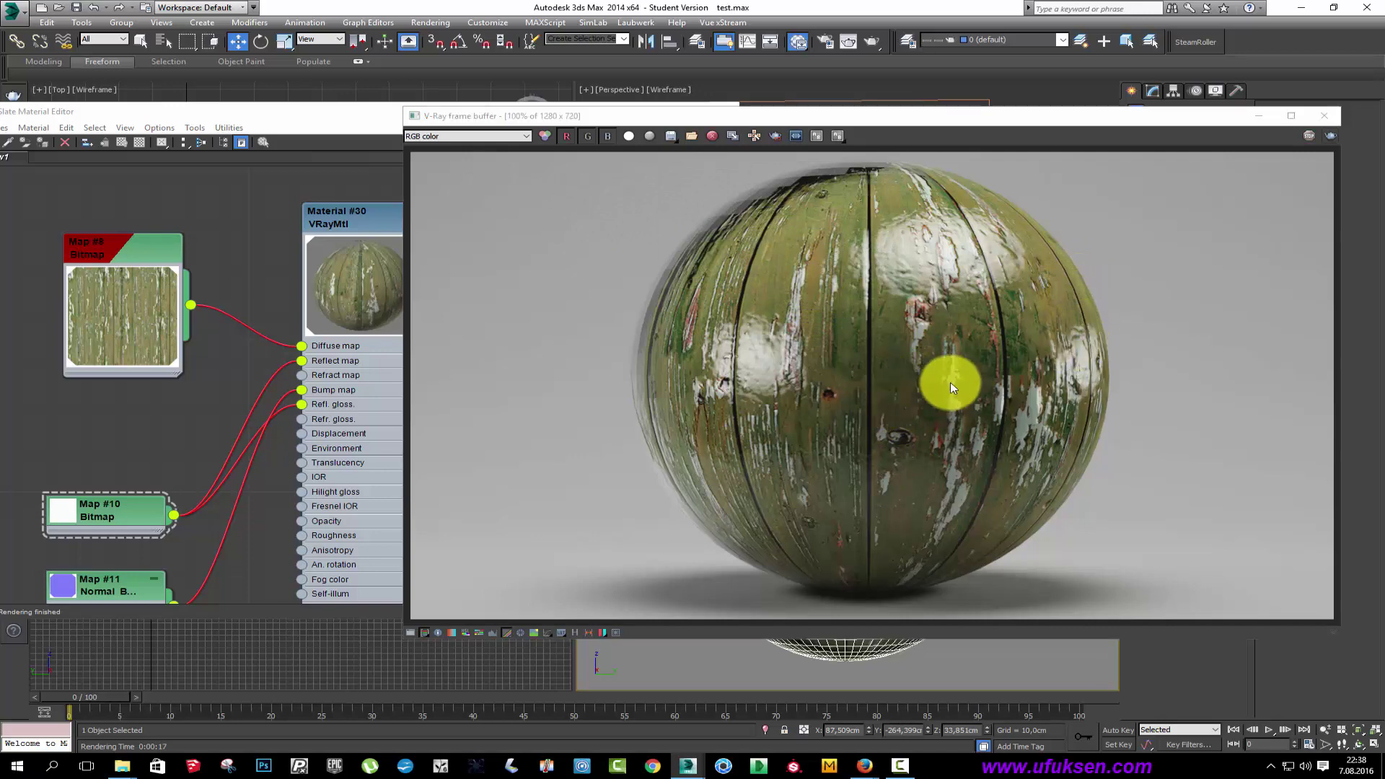
pyautogui.moveTo(767, 119); pyautogui.dragTo(1000, 169)
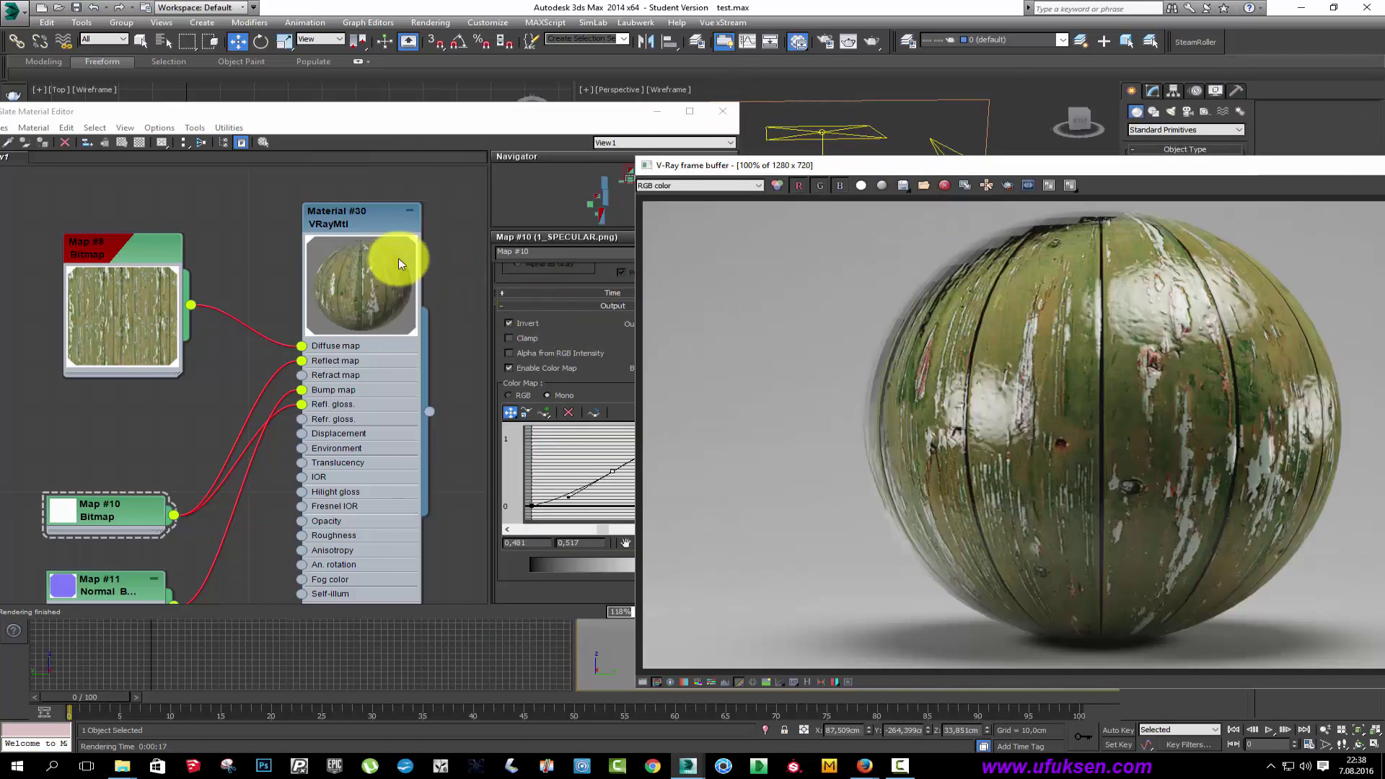
# Set Material #30's Reflect map amount to 20 and render the sphere again.
pyautogui.doubleClick(359, 215)
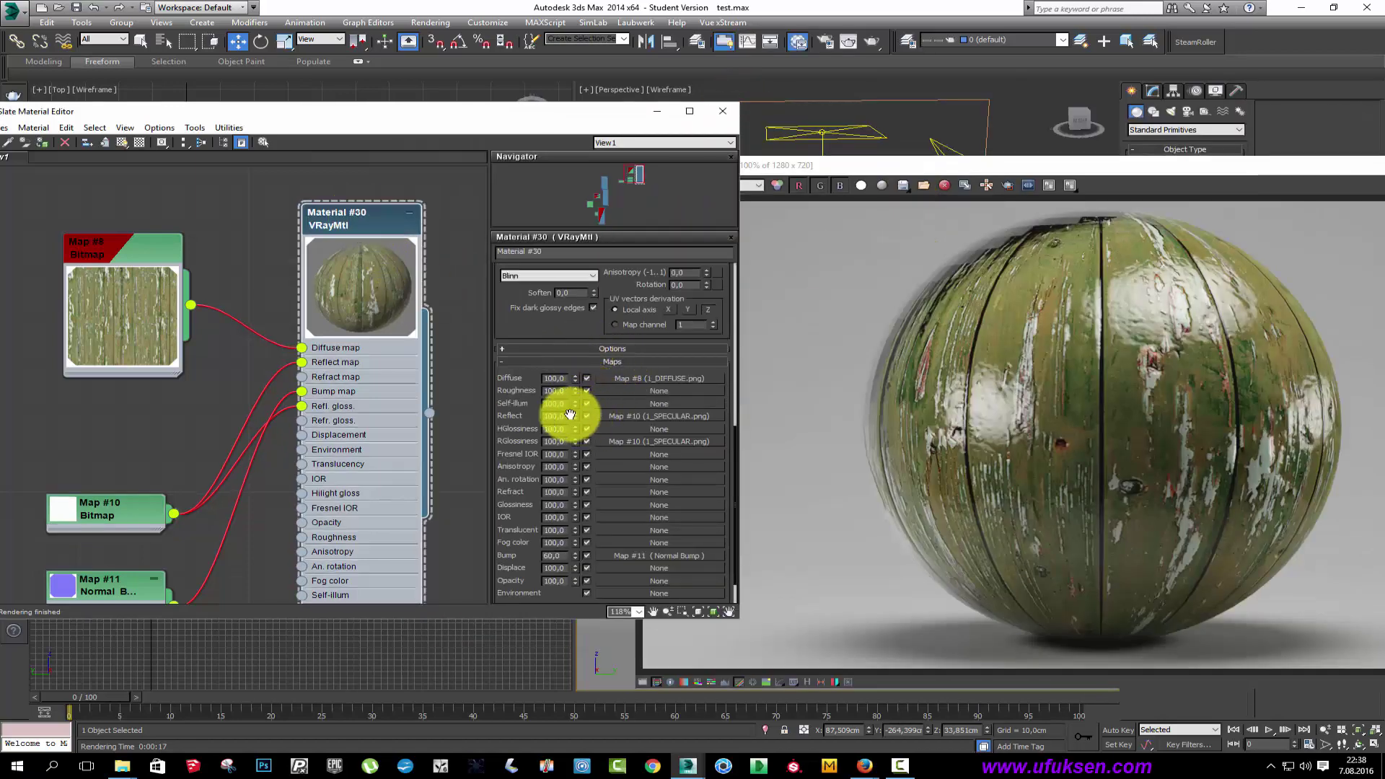
pyautogui.moveTo(570, 414); pyautogui.dragTo(497, 418)
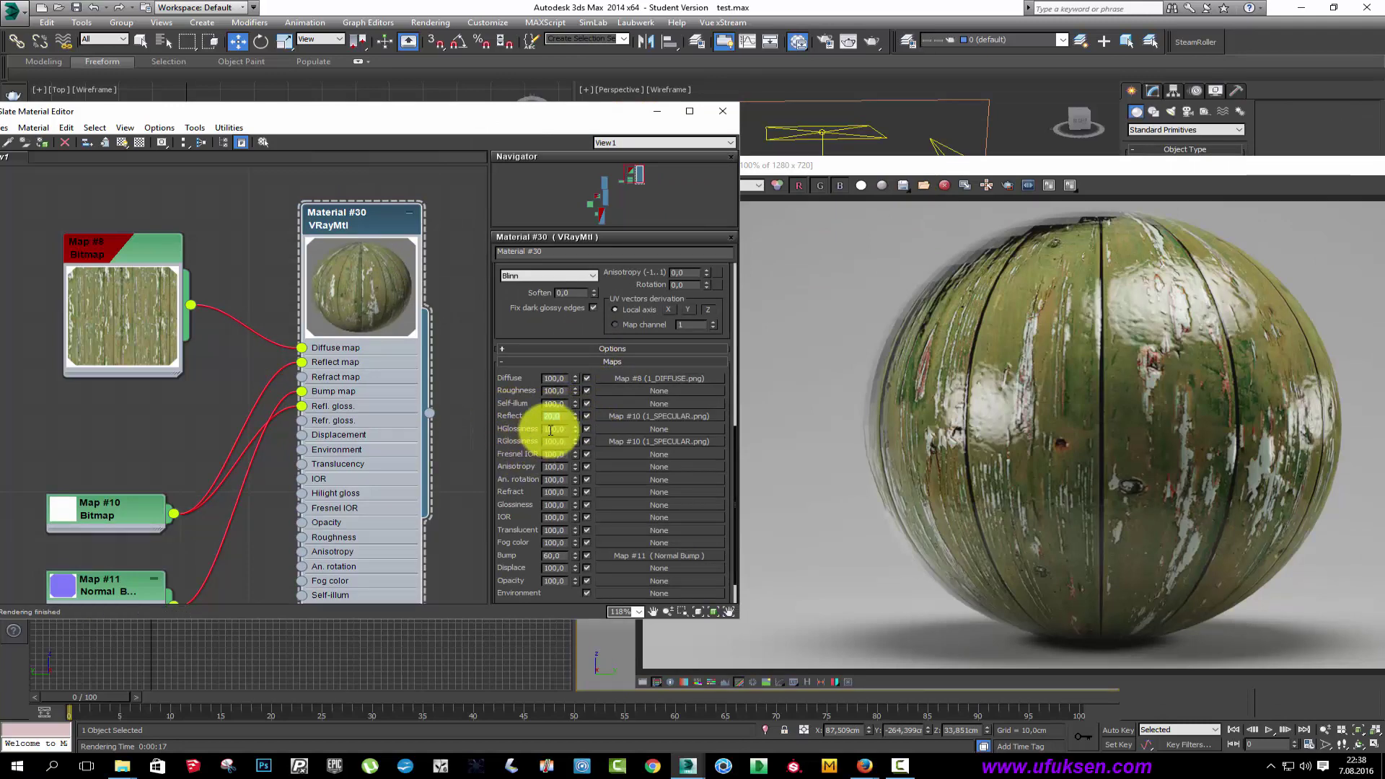
pyautogui.click(838, 157)
pyautogui.moveTo(839, 158); pyautogui.dragTo(634, 147)
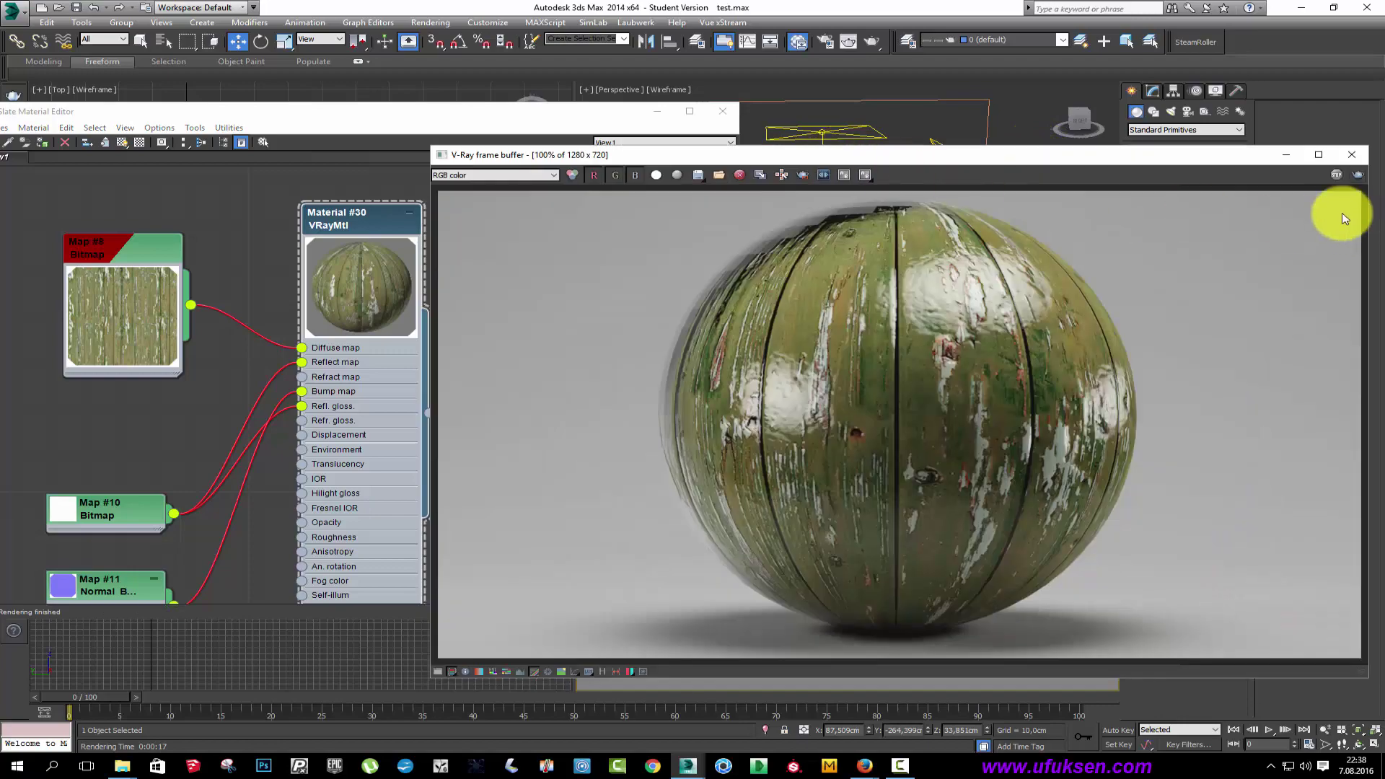
pyautogui.click(1355, 175)
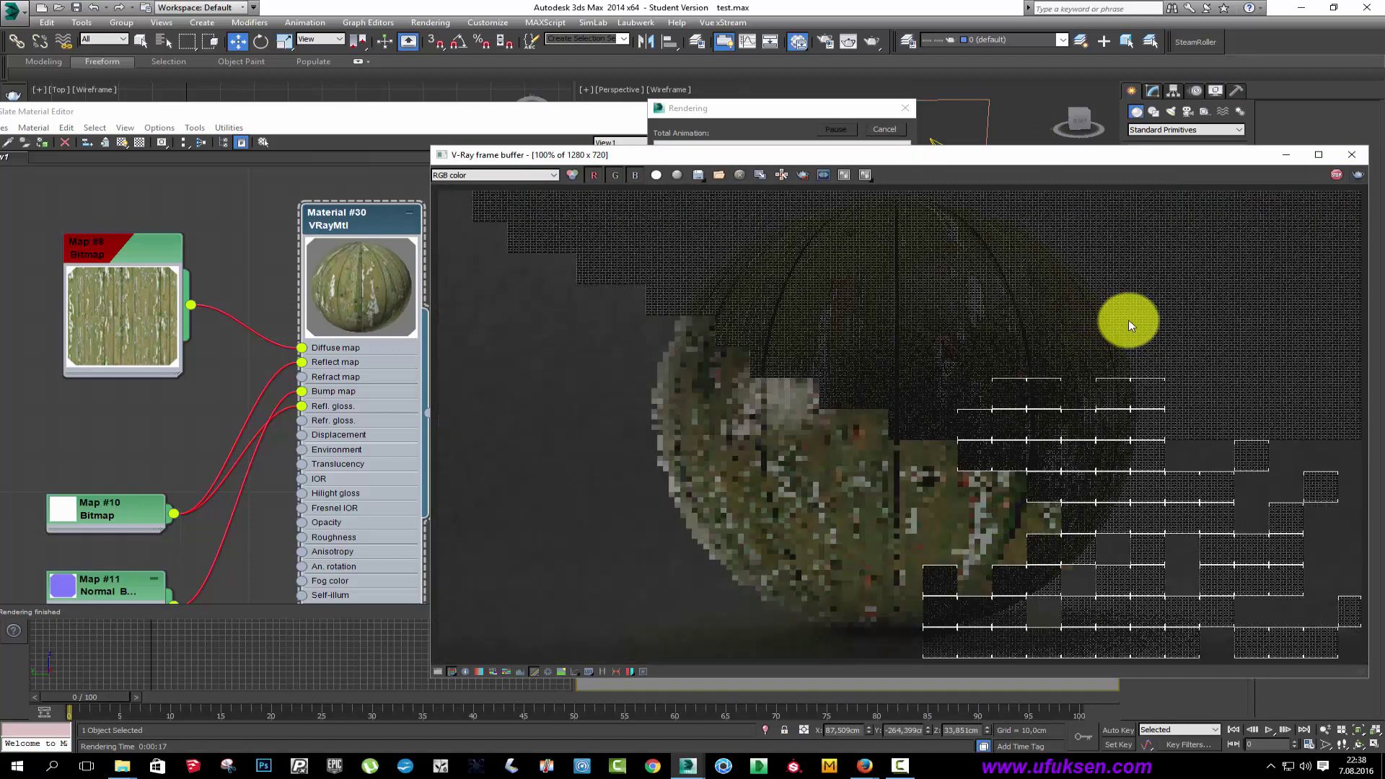
pyautogui.click(101, 469)
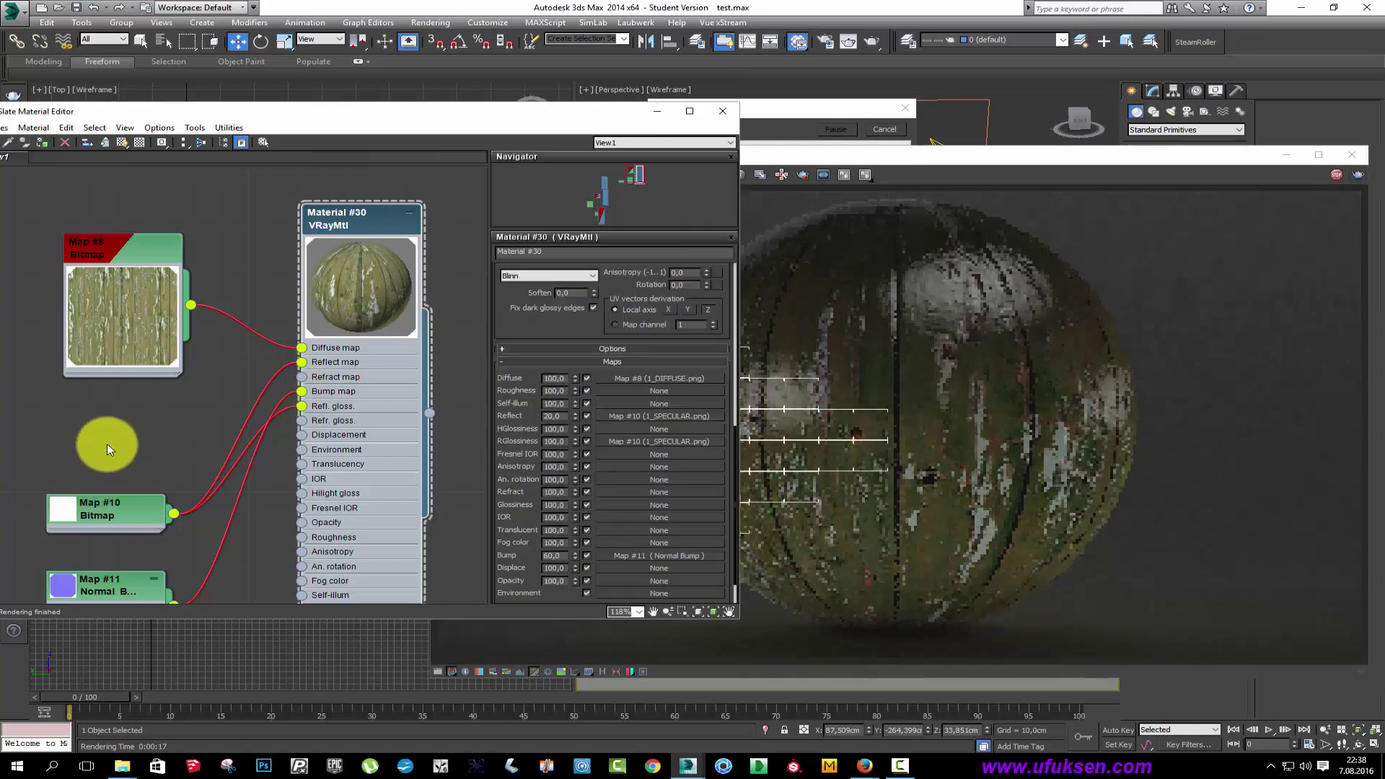
pyautogui.click(1007, 195)
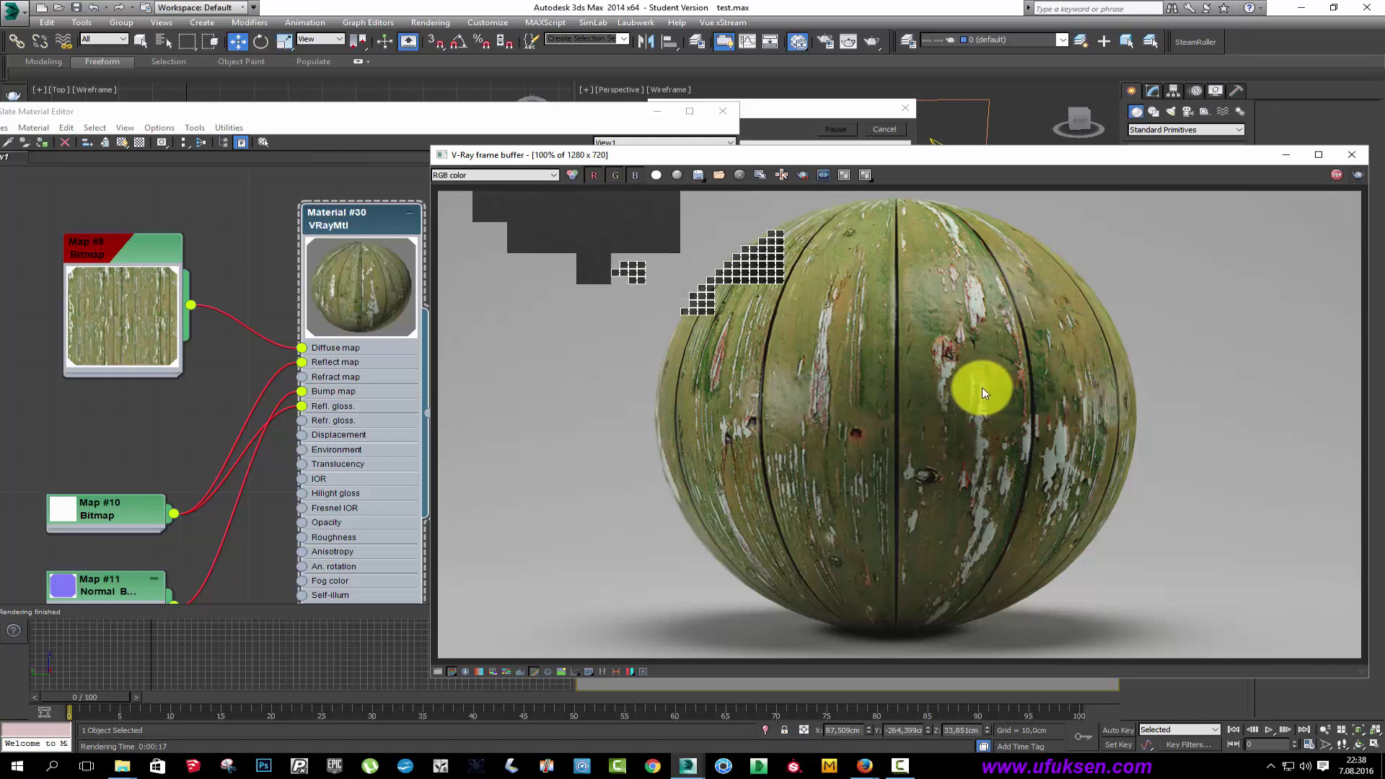
pyautogui.click(332, 122)
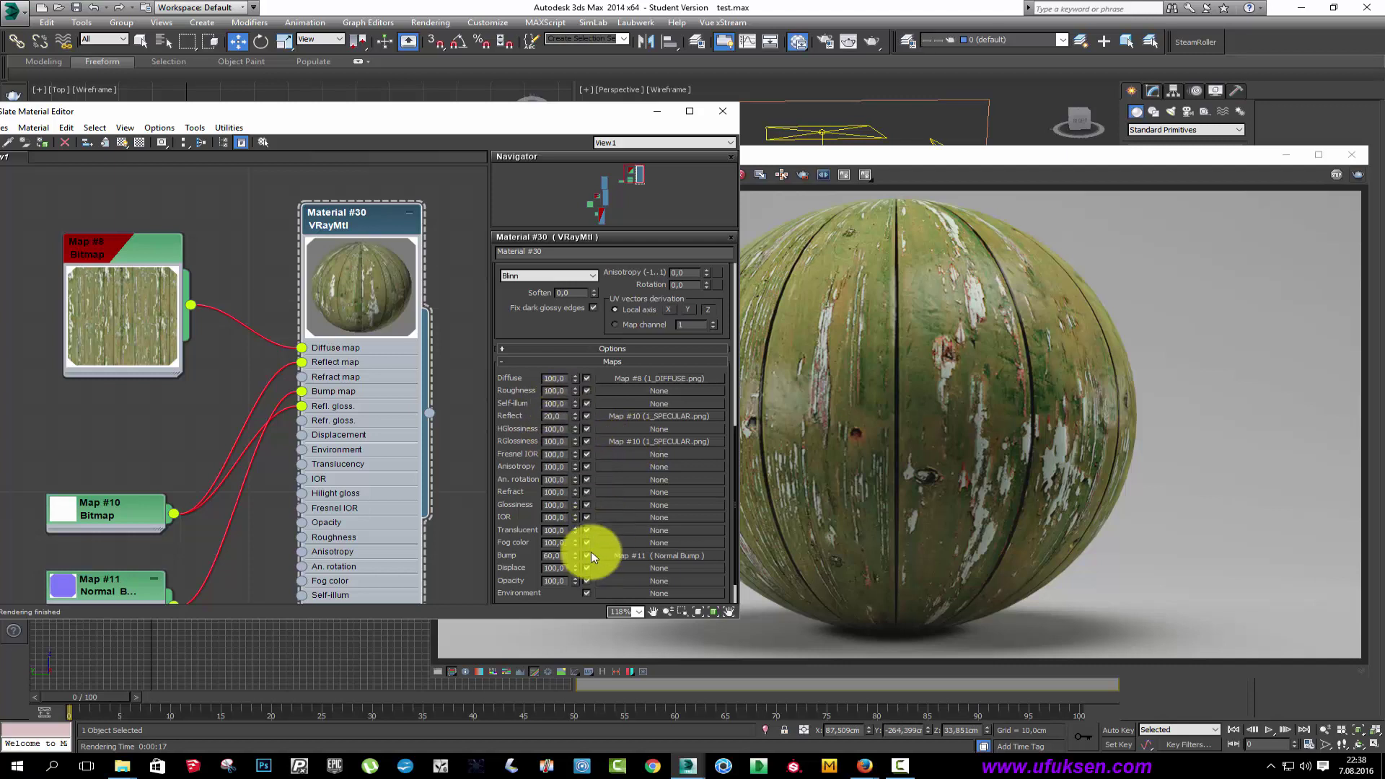
# Raise Material #30's Bump amount from 60 to 100 and start the final render.
pyautogui.moveTo(565, 558); pyautogui.dragTo(513, 556)
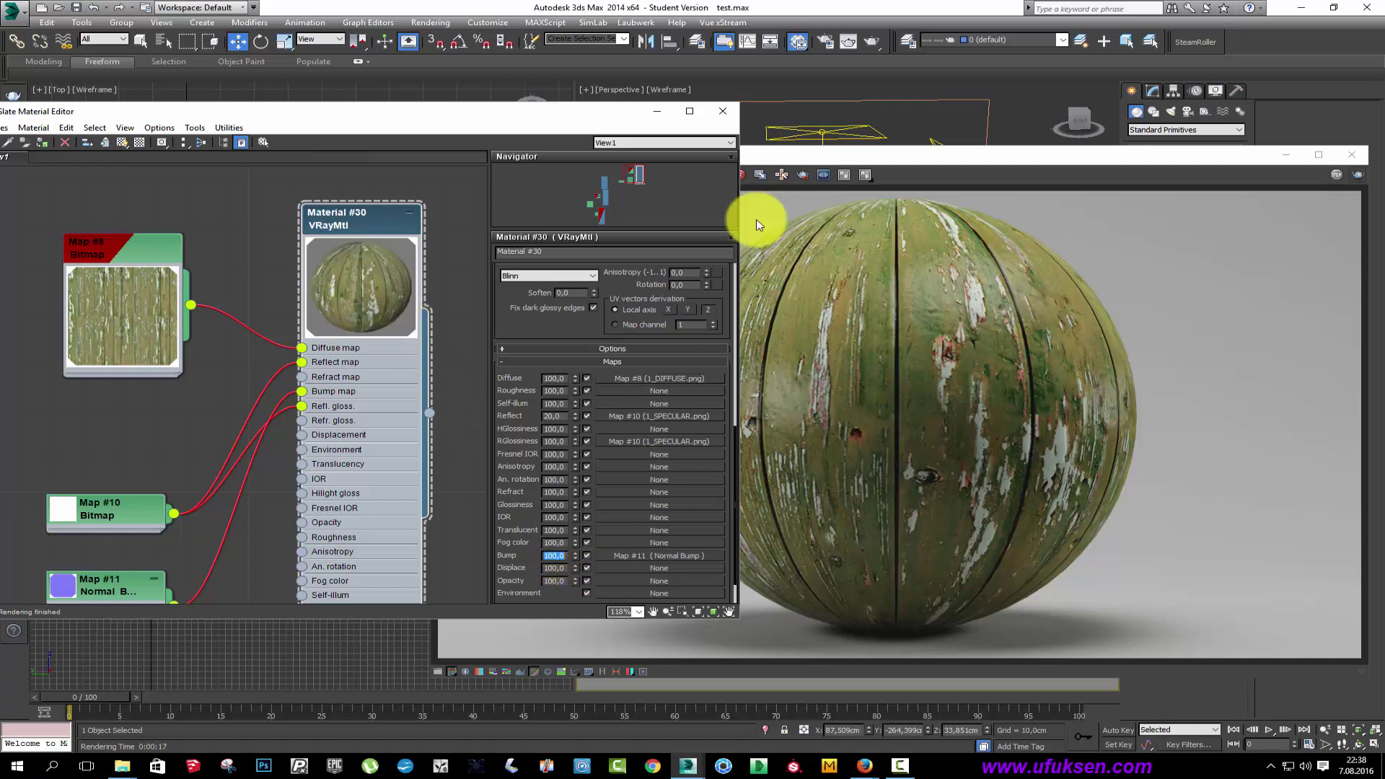
pyautogui.click(937, 159)
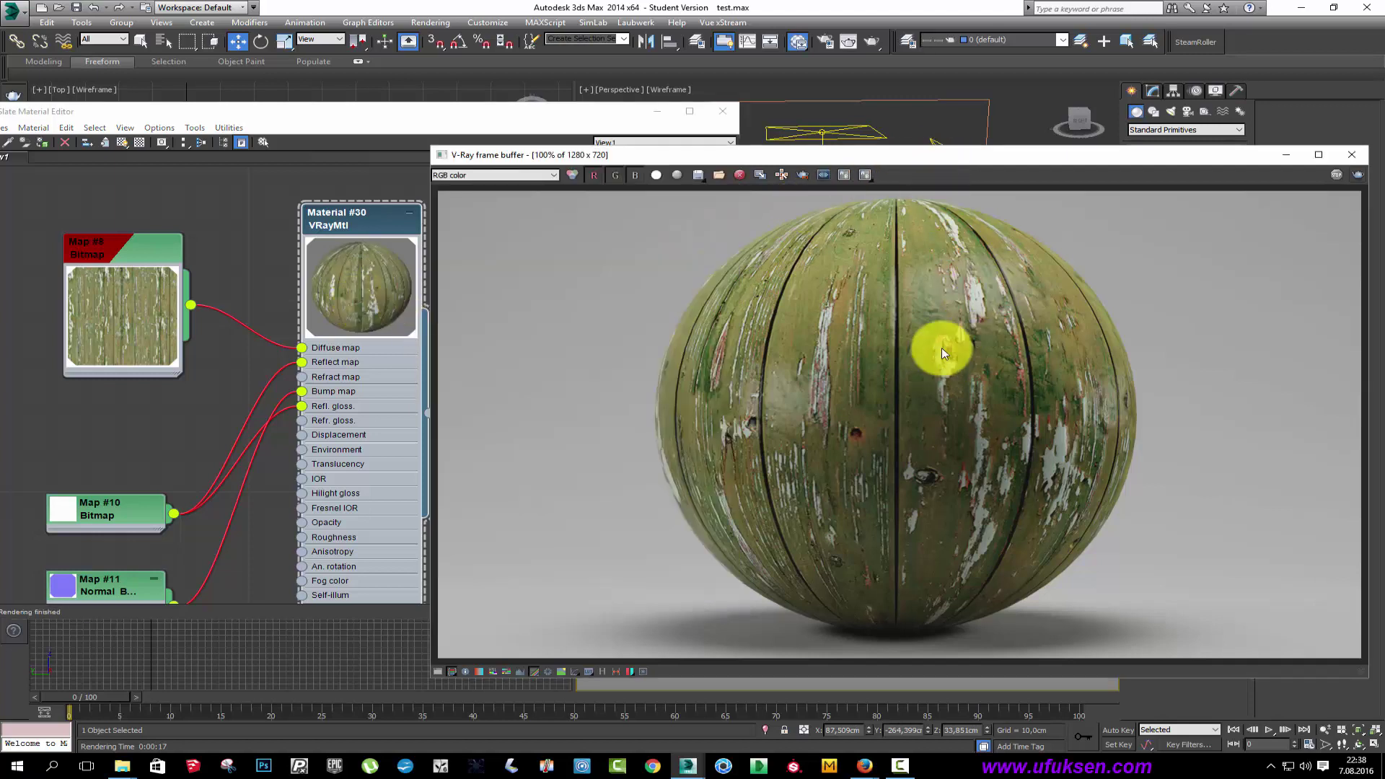
pyautogui.click(1358, 176)
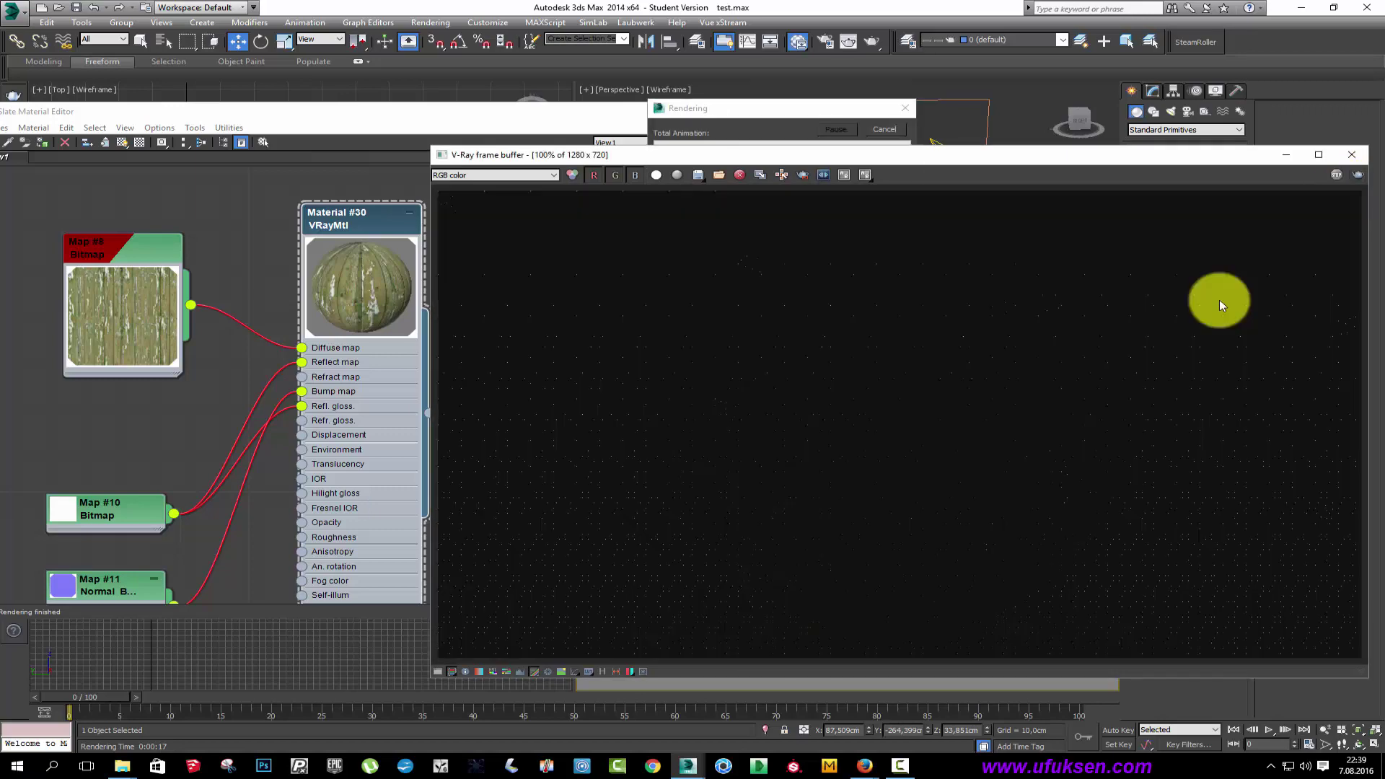